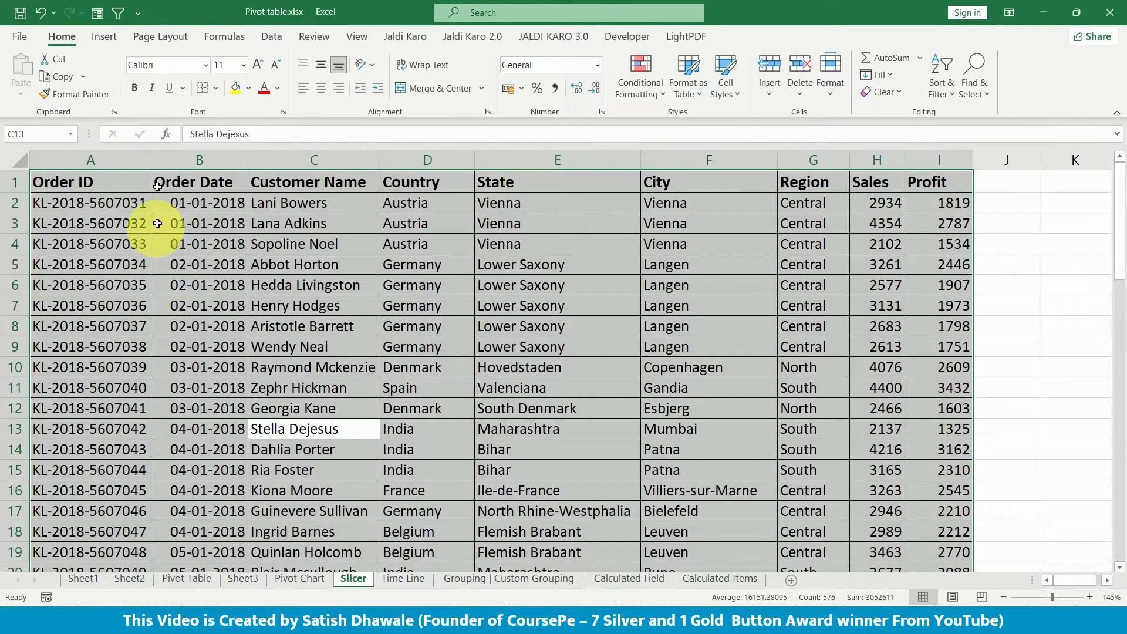
Step: Create a PivotTable on a new worksheet from the order data on the Slicer sheet
{"action": "left_click", "coordinate": [104, 35]}
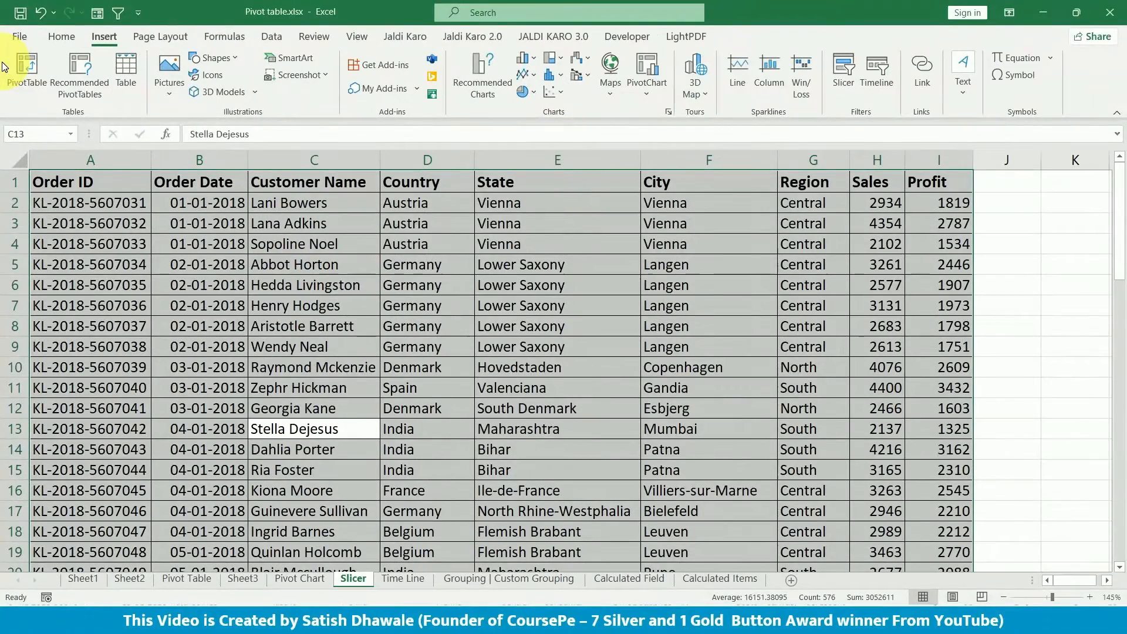
{"action": "left_click", "coordinate": [20, 67]}
{"action": "left_click", "coordinate": [445, 365]}
{"action": "left_click", "coordinate": [578, 451]}
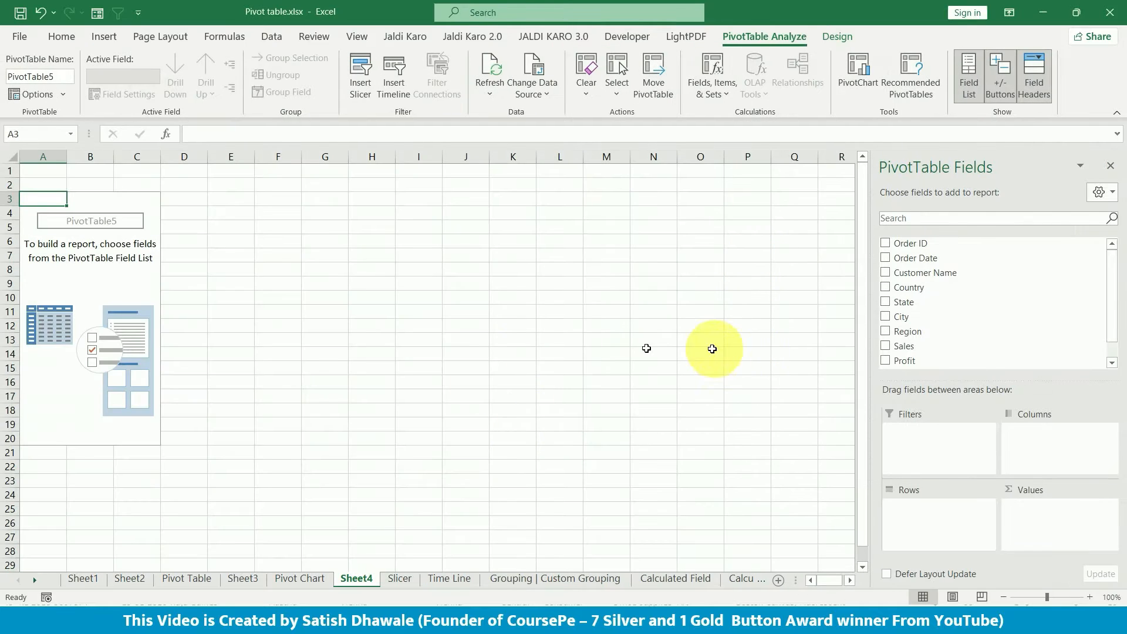
Step: Build the PivotTable with State as the rows and the sum of Sales as the values
{"action": "scroll", "coordinate": [24, 295], "scroll_direction": "up", "scroll_amount": 2}
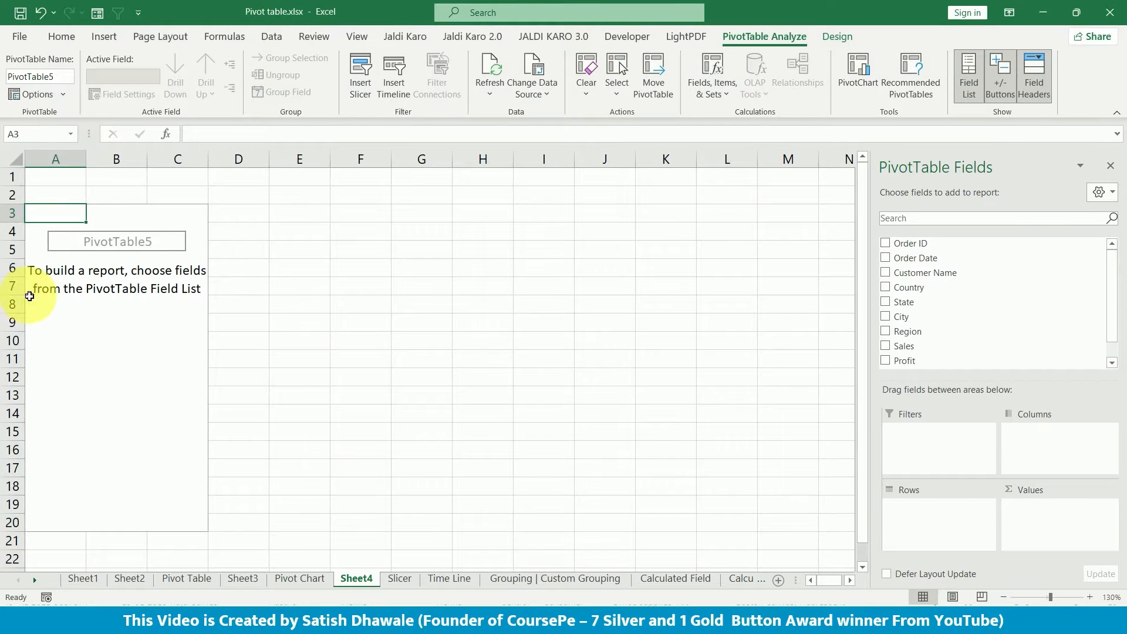
{"action": "left_click_drag", "start_coordinate": [907, 303], "coordinate": [937, 520]}
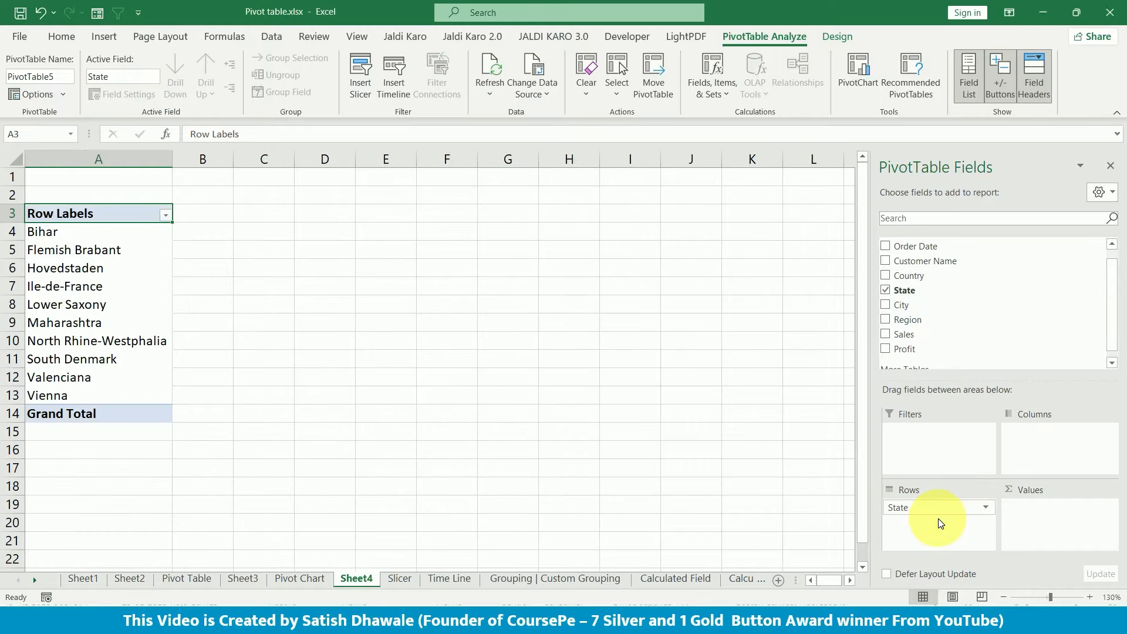
{"action": "scroll", "coordinate": [14, 270], "scroll_direction": "up", "scroll_amount": 3}
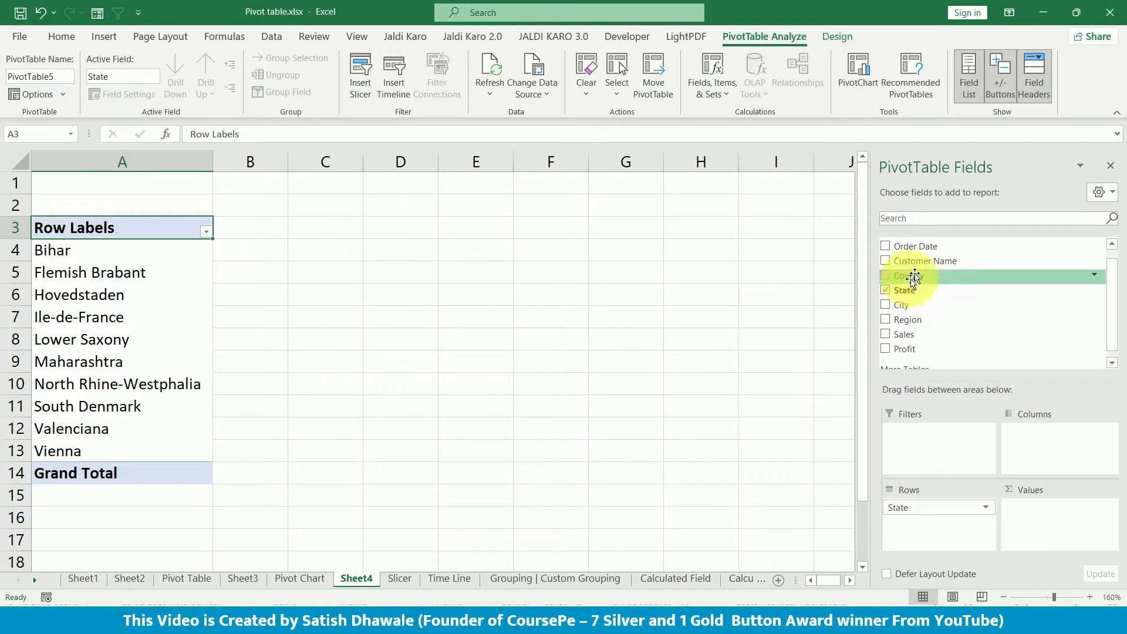
{"action": "left_click_drag", "start_coordinate": [910, 335], "coordinate": [1069, 529]}
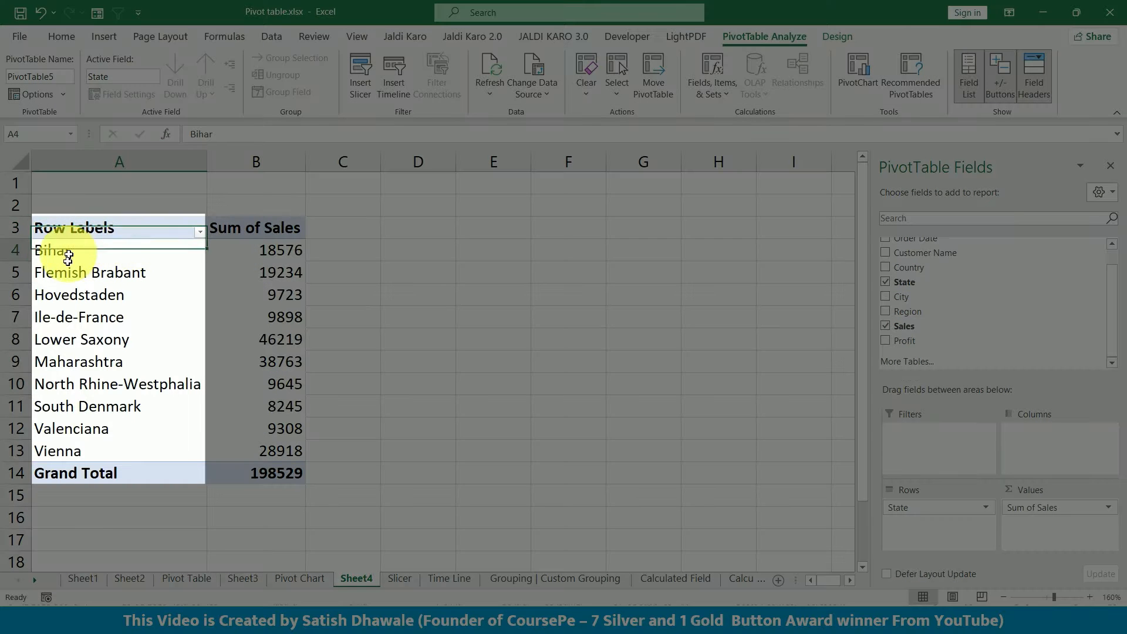
Step: Examine the state labels and the sales figure for each state in the PivotTable
{"action": "left_click_drag", "start_coordinate": [66, 253], "coordinate": [65, 453]}
{"action": "left_click_drag", "start_coordinate": [275, 256], "coordinate": [274, 450]}
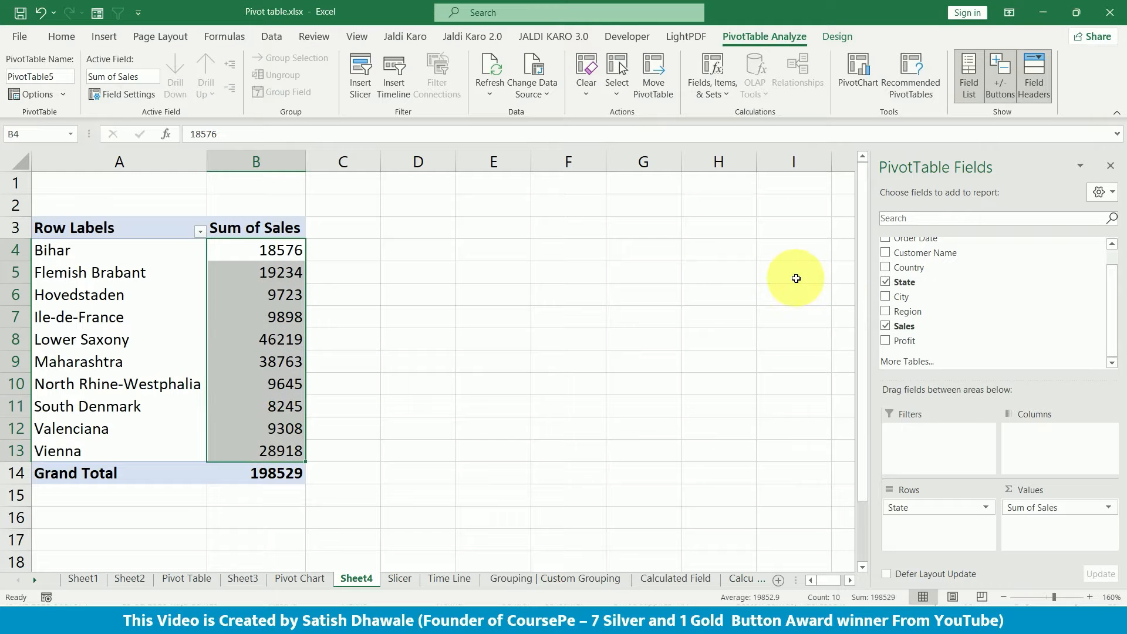
{"action": "left_click", "coordinate": [102, 231]}
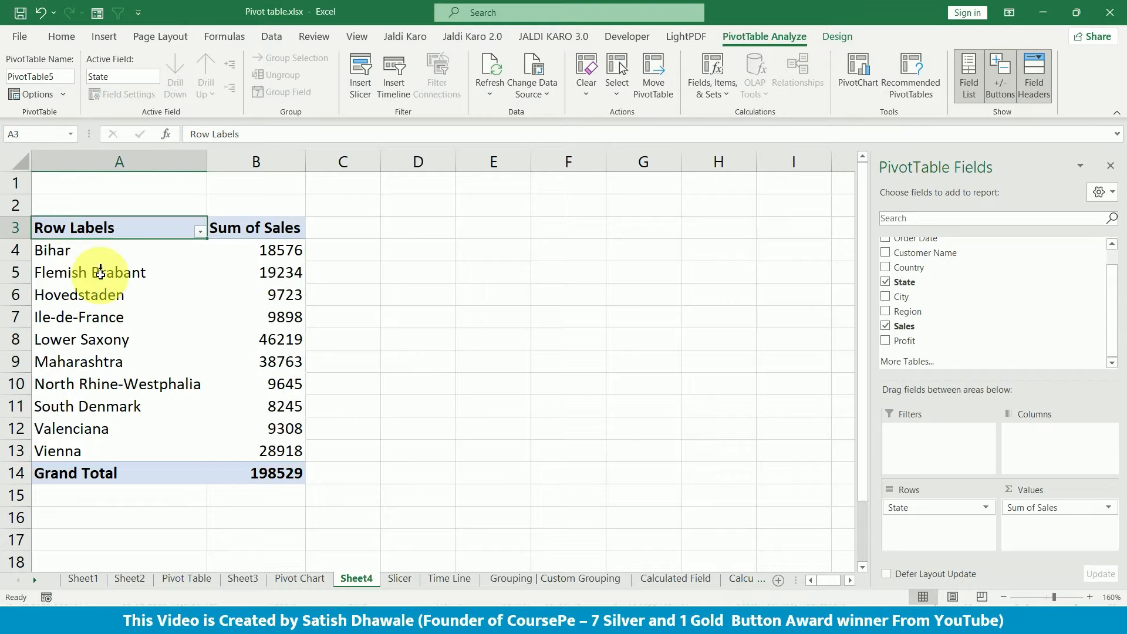
{"action": "left_click_drag", "start_coordinate": [106, 228], "coordinate": [238, 473]}
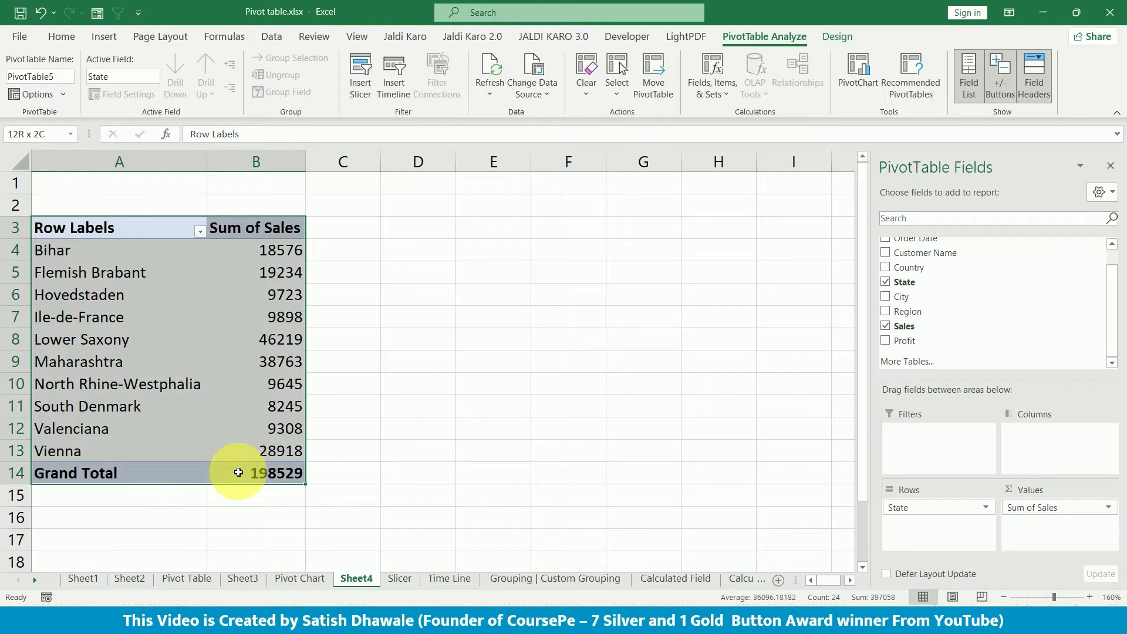
{"action": "left_click", "coordinate": [107, 340]}
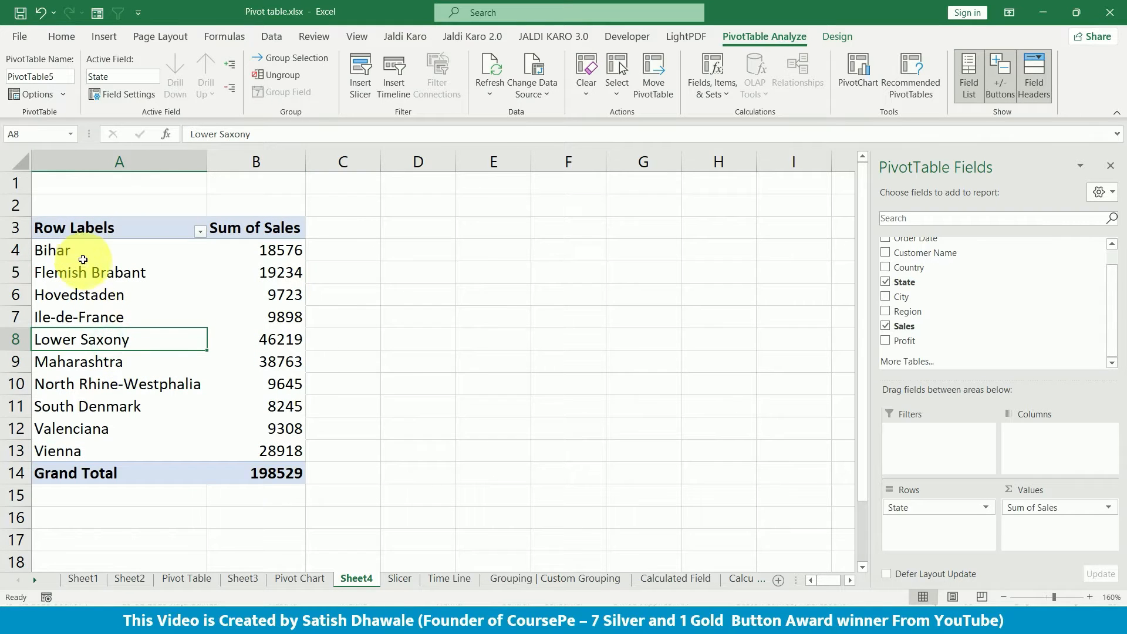
{"action": "left_click", "coordinate": [82, 258]}
{"action": "left_click", "coordinate": [112, 365]}
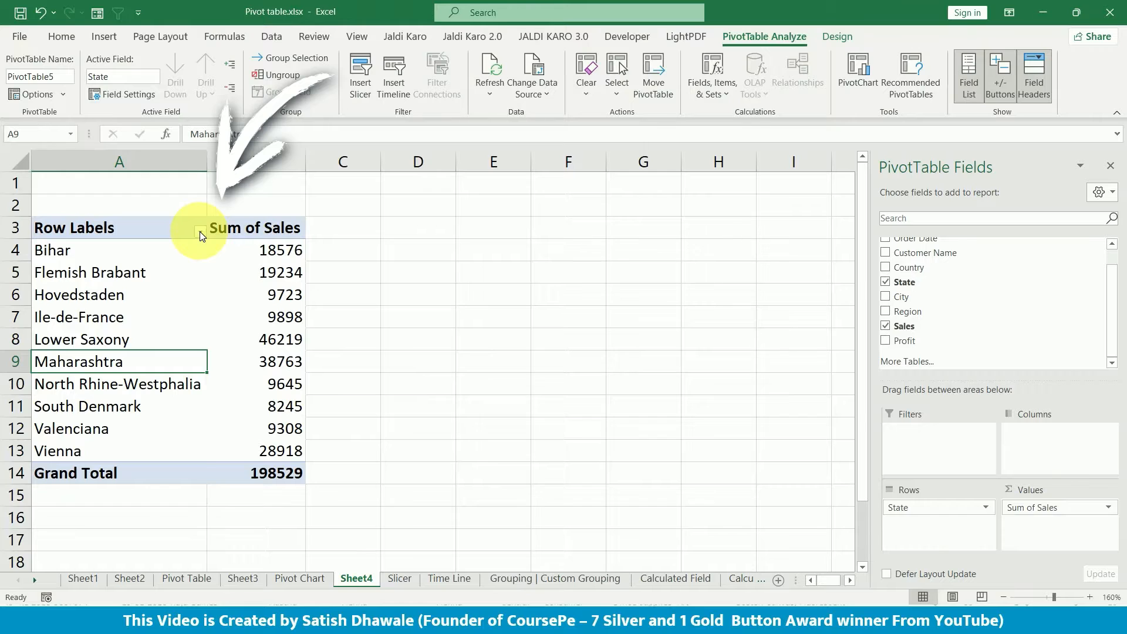
Step: Filter the row labels to show only the states Bihar and Maharashtra
{"action": "left_click", "coordinate": [207, 234]}
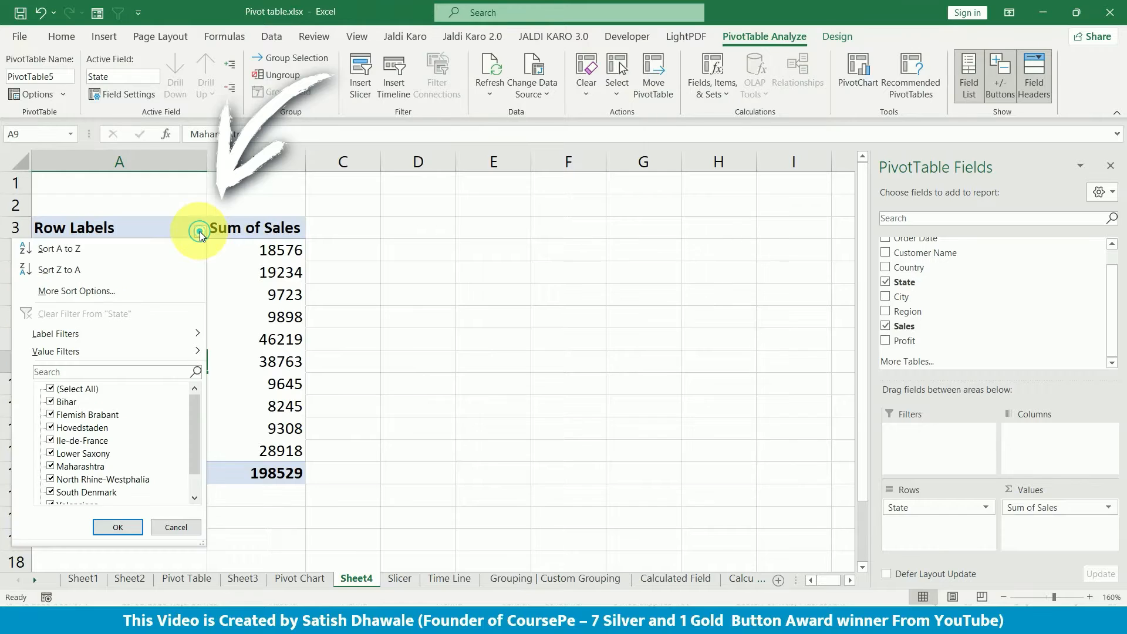
{"action": "left_click", "coordinate": [51, 390]}
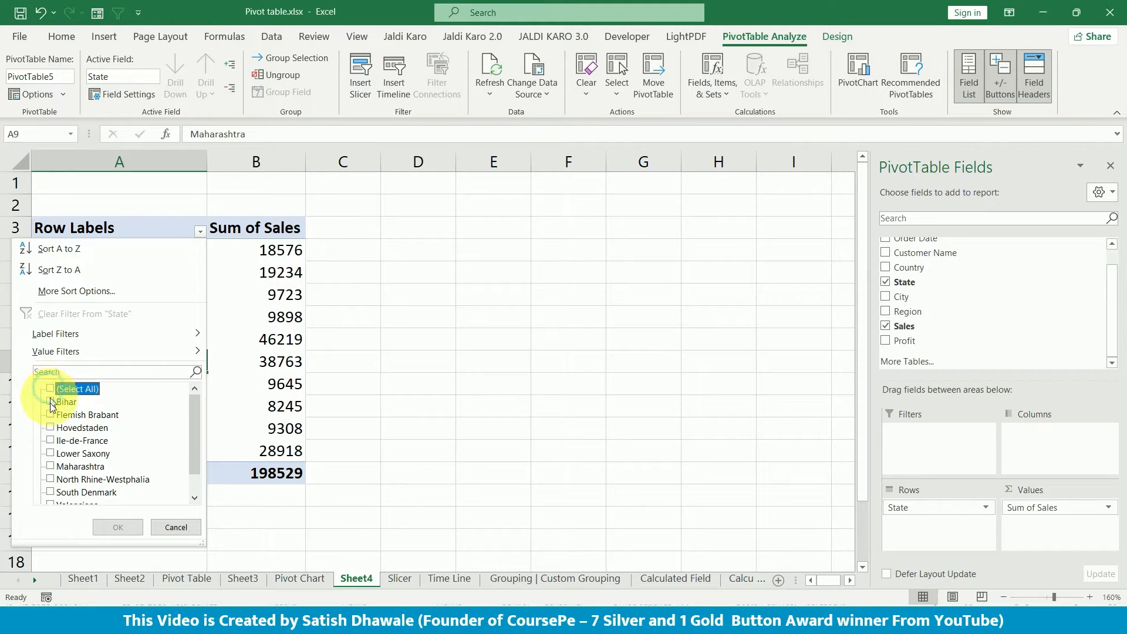
{"action": "left_click", "coordinate": [50, 467]}
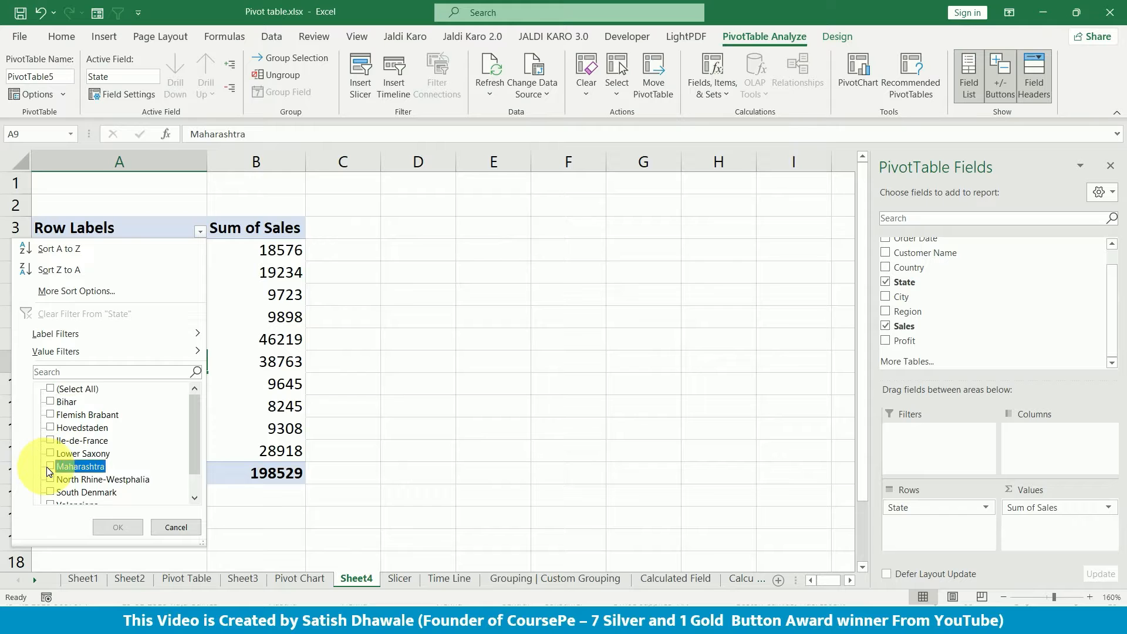
{"action": "left_click", "coordinate": [51, 402]}
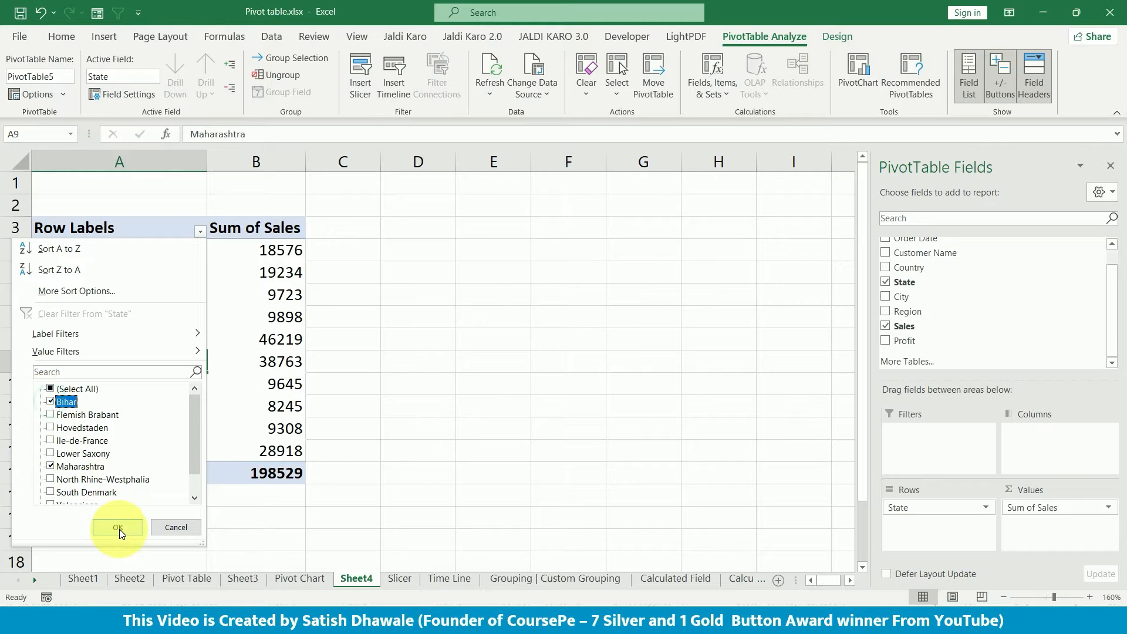
{"action": "left_click", "coordinate": [118, 528]}
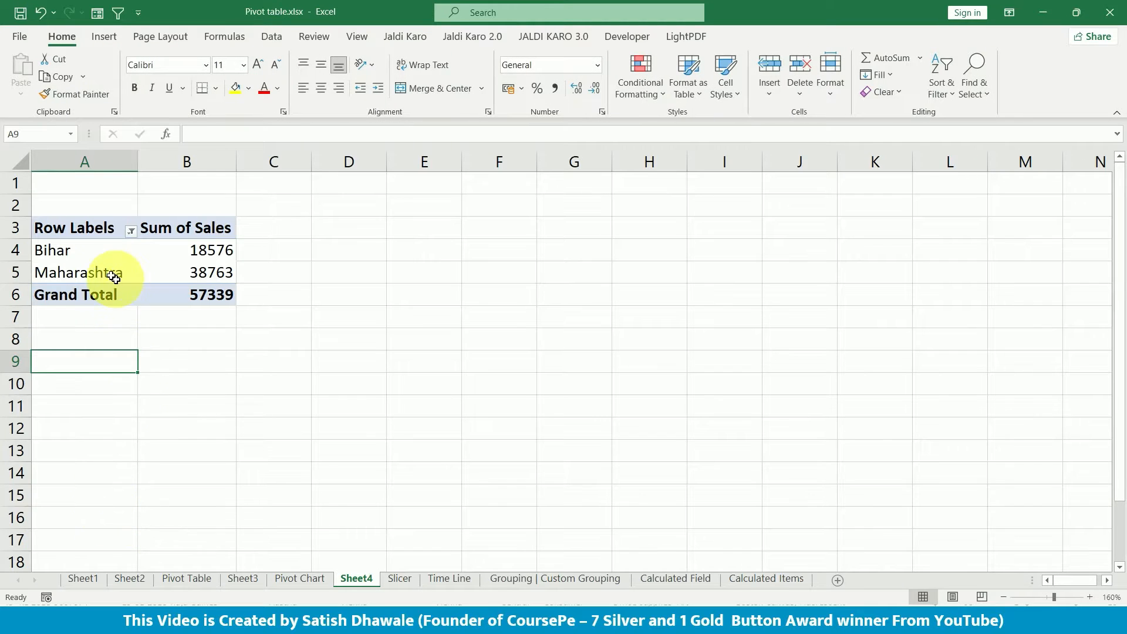
{"action": "left_click_drag", "start_coordinate": [111, 277], "coordinate": [106, 254]}
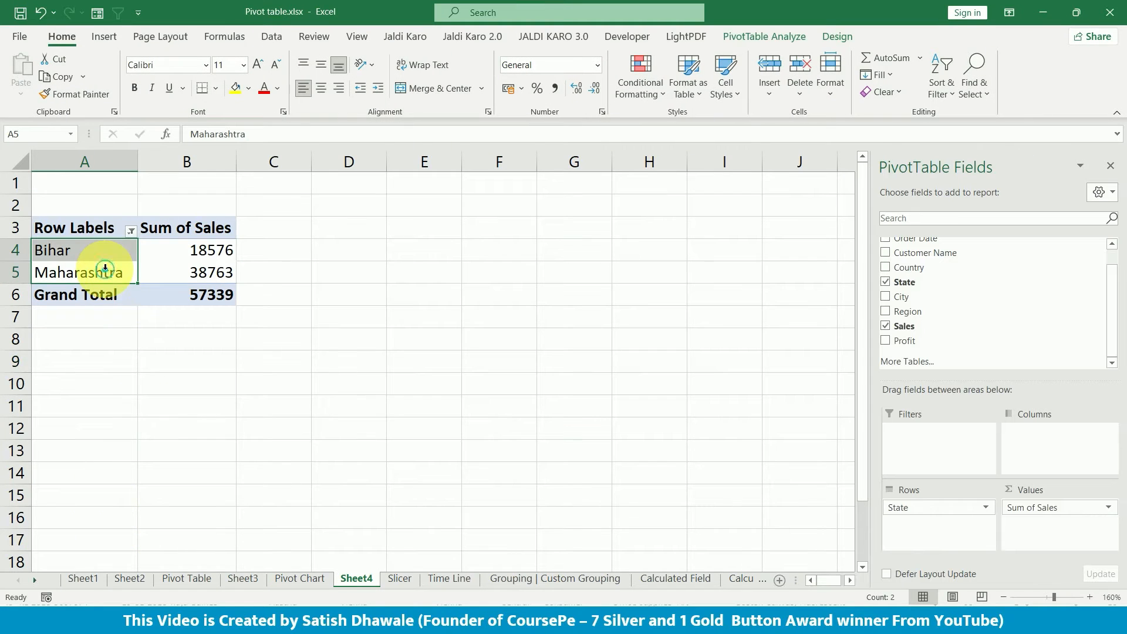
Step: Clear the State filter from the row labels
{"action": "left_click", "coordinate": [131, 230]}
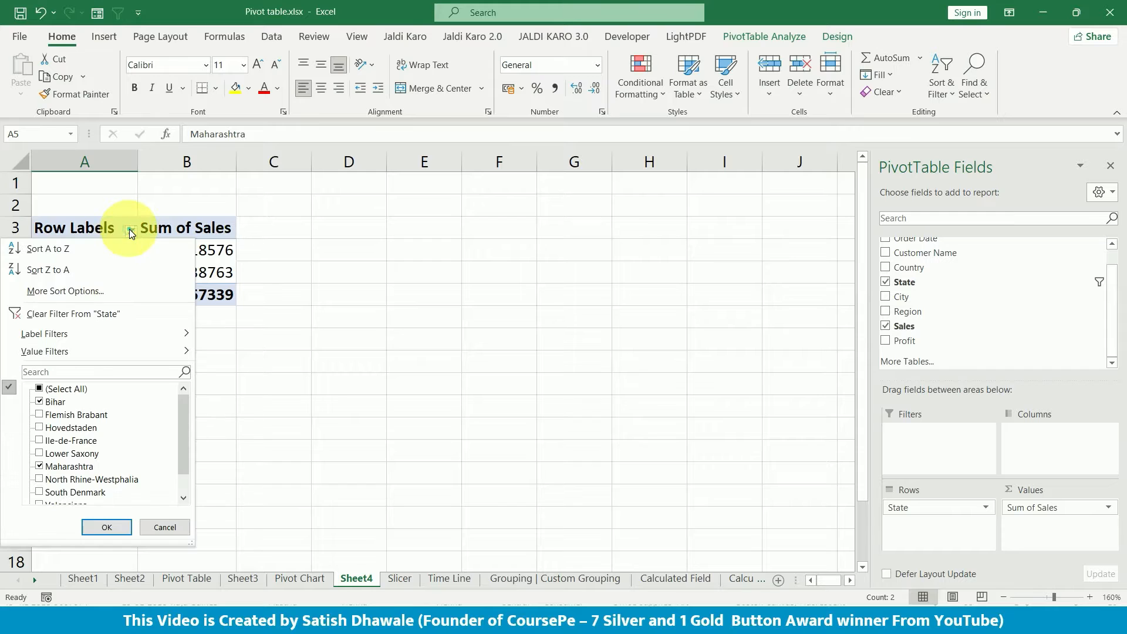
{"action": "left_click", "coordinate": [50, 316]}
{"action": "left_click", "coordinate": [110, 281]}
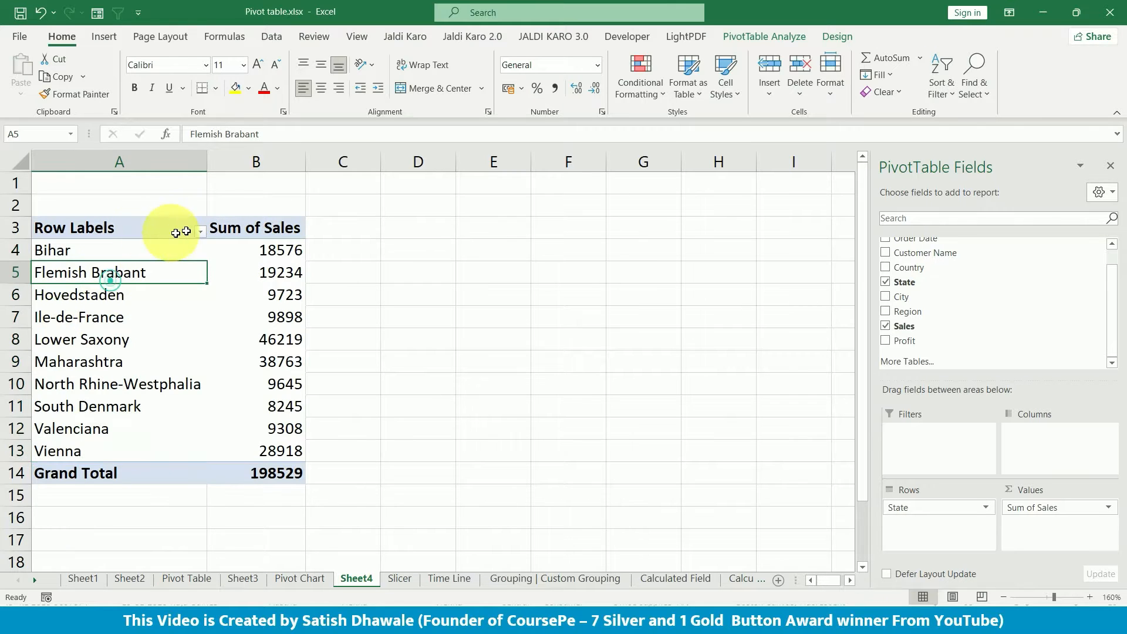
{"action": "left_click", "coordinate": [200, 231]}
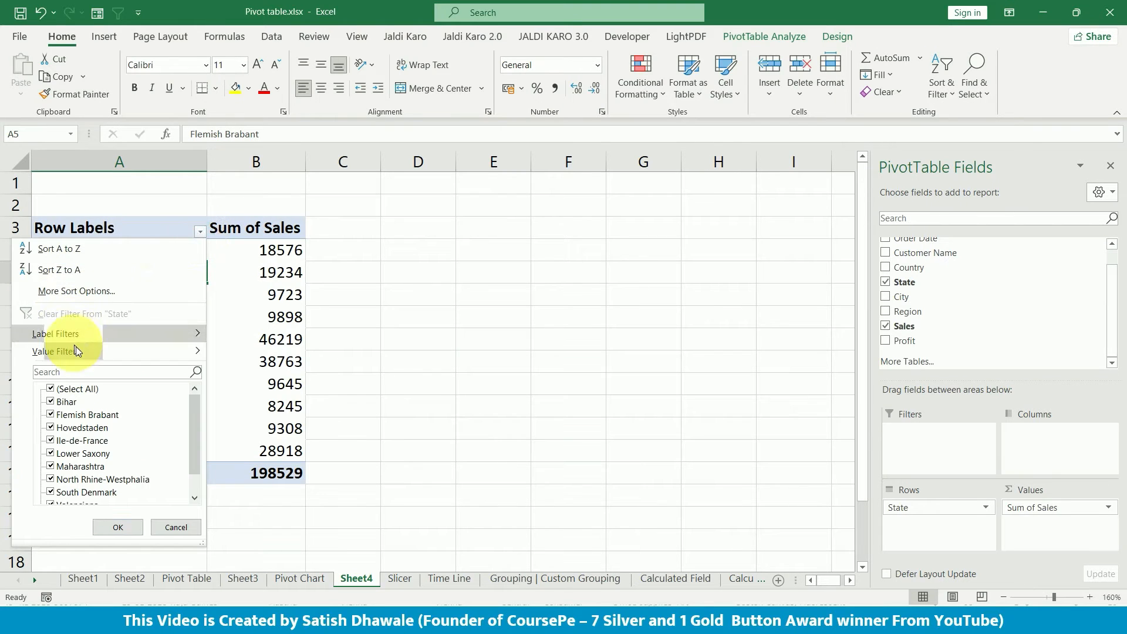
{"action": "mouse_move", "coordinate": [78, 354]}
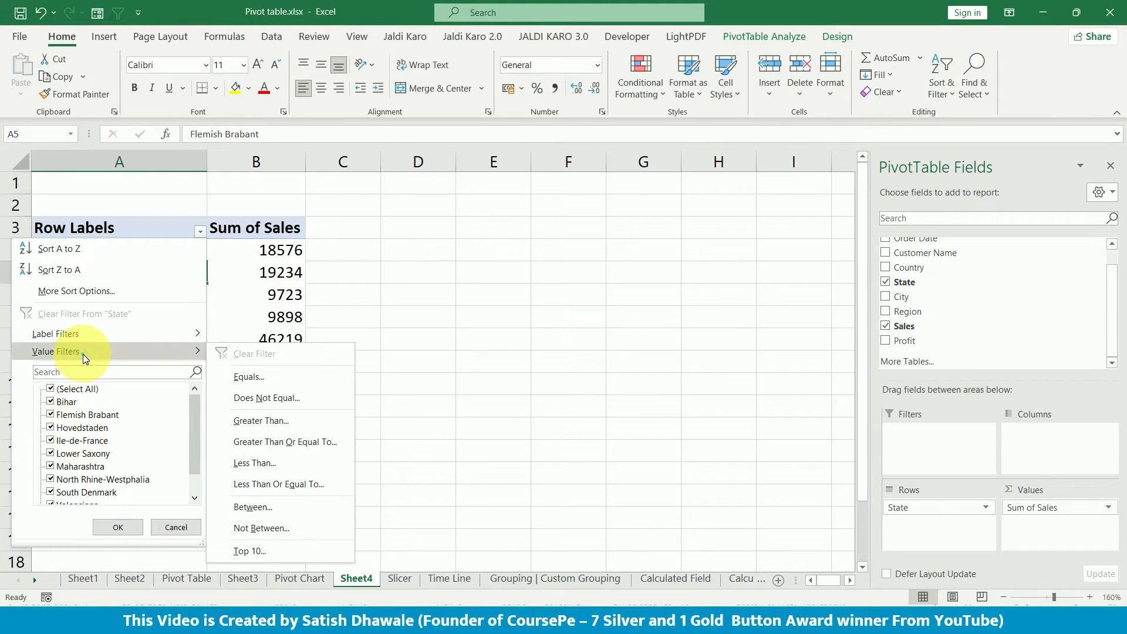
{"action": "key", "text": "Escape"}
Step: Replace State with Country as the row field of the PivotTable
{"action": "left_click", "coordinate": [214, 317]}
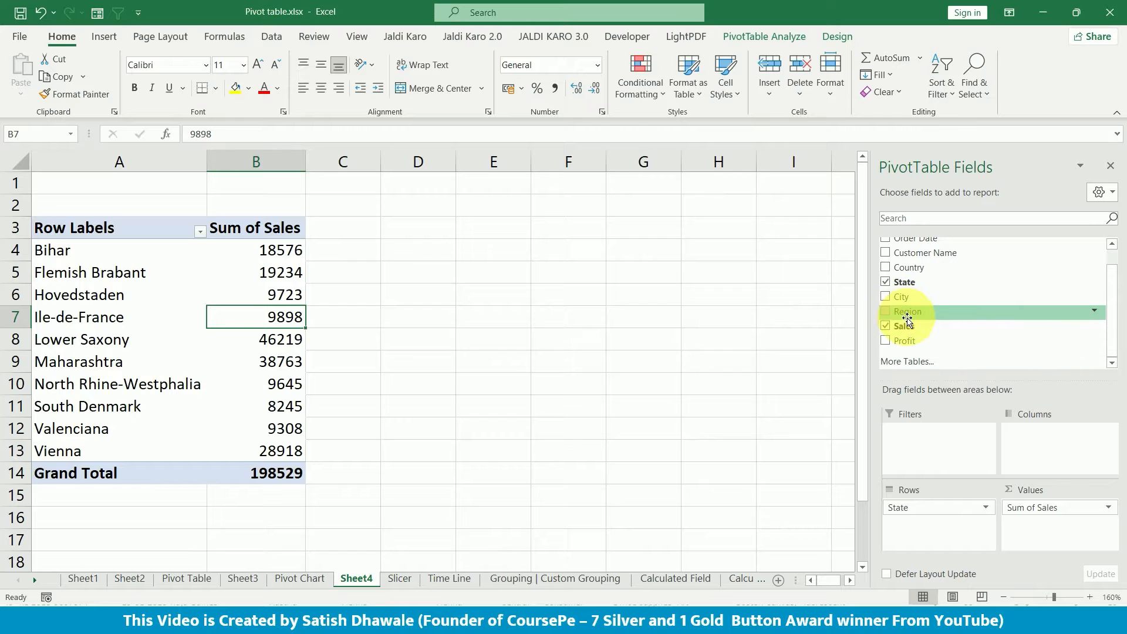
{"action": "mouse_move", "coordinate": [914, 506]}
{"action": "left_mouse_down"}
{"action": "mouse_move", "coordinate": [966, 307]}
{"action": "mouse_move", "coordinate": [933, 283]}
{"action": "mouse_move", "coordinate": [1006, 415]}
{"action": "mouse_move", "coordinate": [910, 524]}
{"action": "mouse_move", "coordinate": [913, 513]}
{"action": "left_mouse_up"}
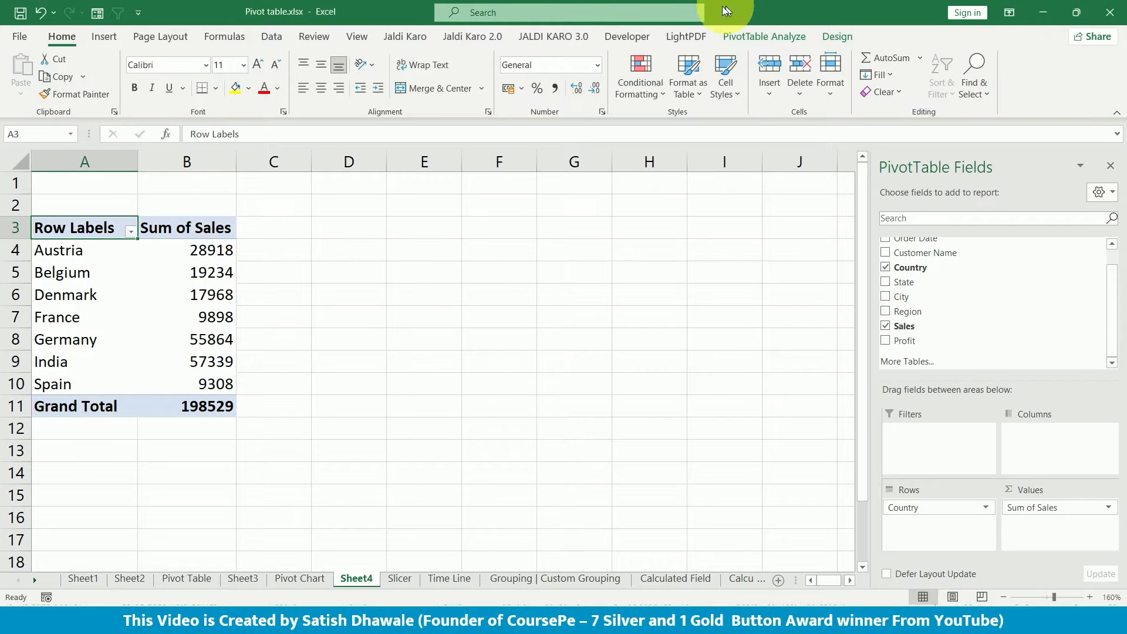
{"action": "left_click", "coordinate": [763, 40]}
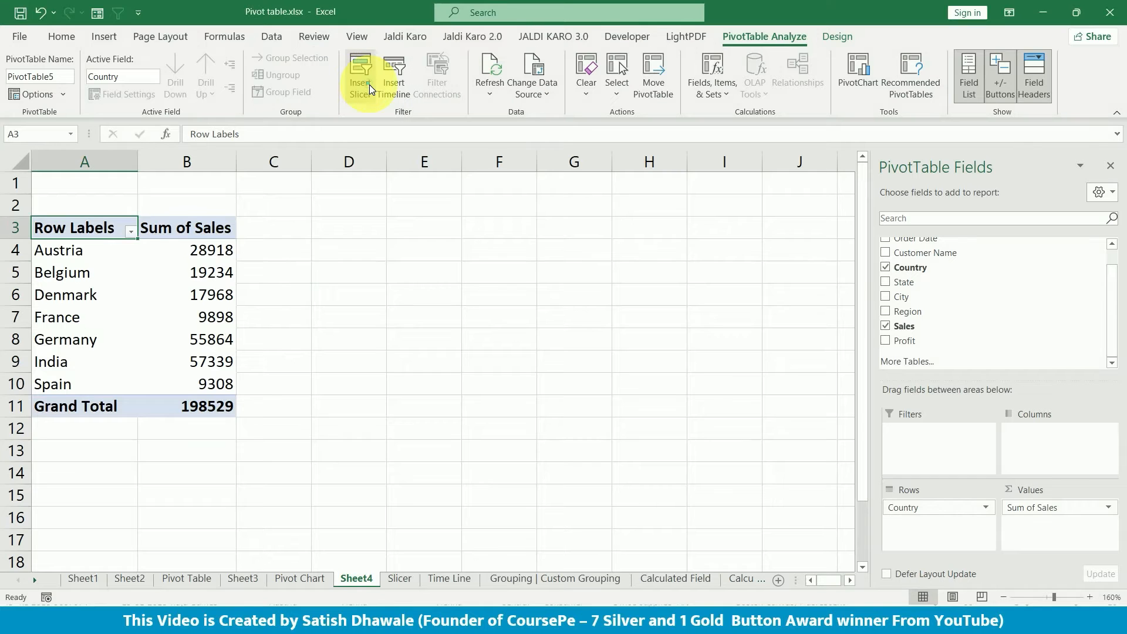
{"action": "left_click", "coordinate": [365, 85]}
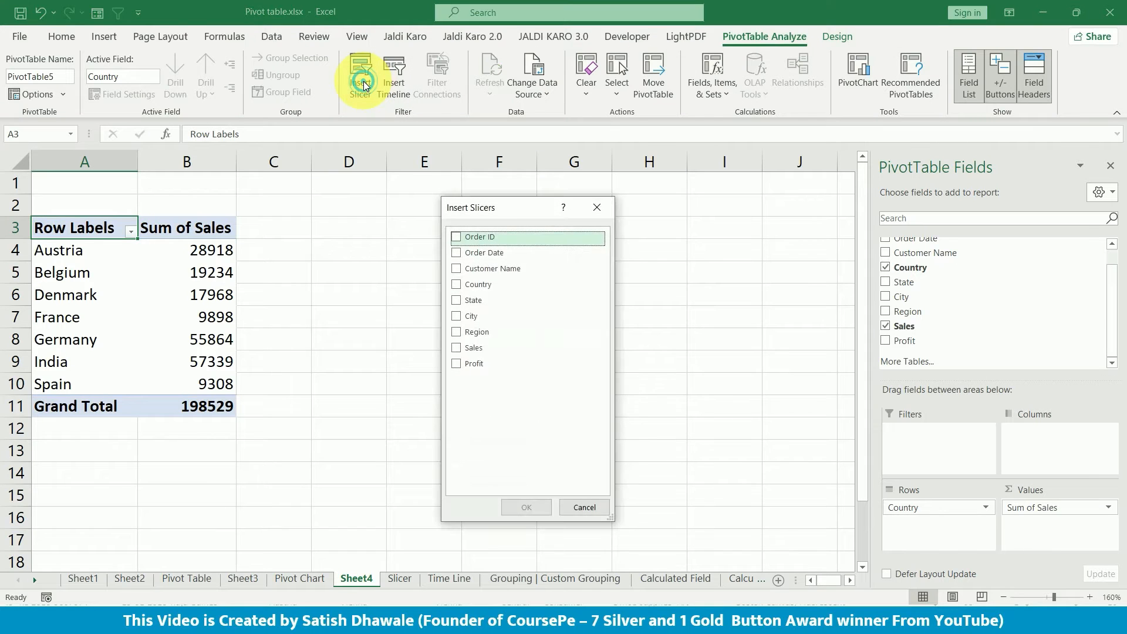
{"action": "left_click", "coordinate": [599, 209]}
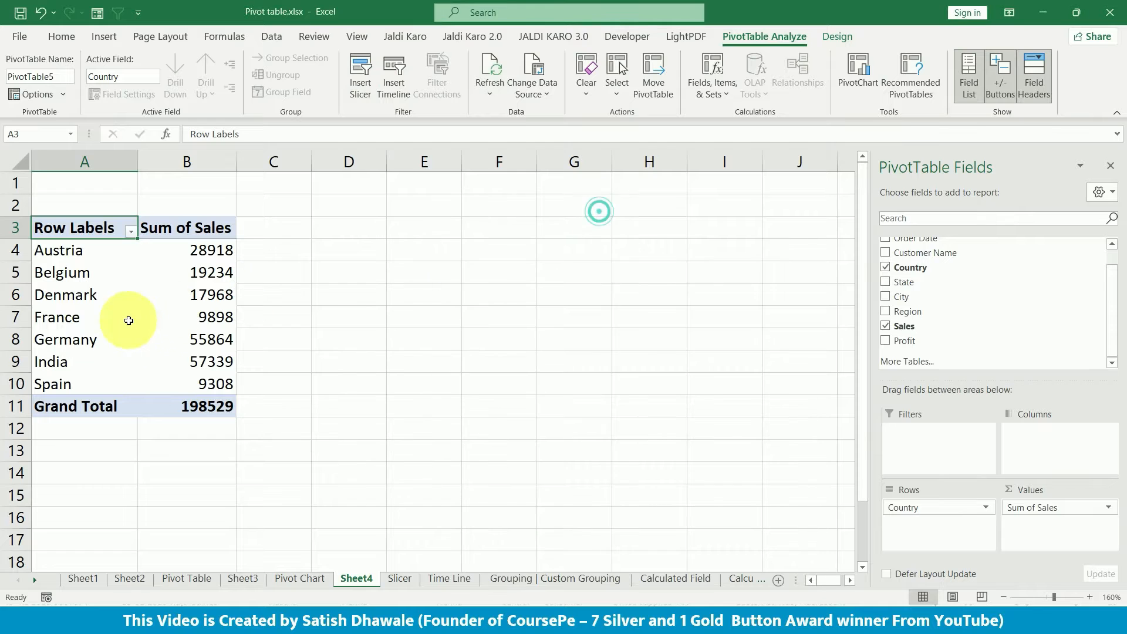
{"action": "left_click", "coordinate": [128, 318]}
{"action": "left_click", "coordinate": [541, 293]}
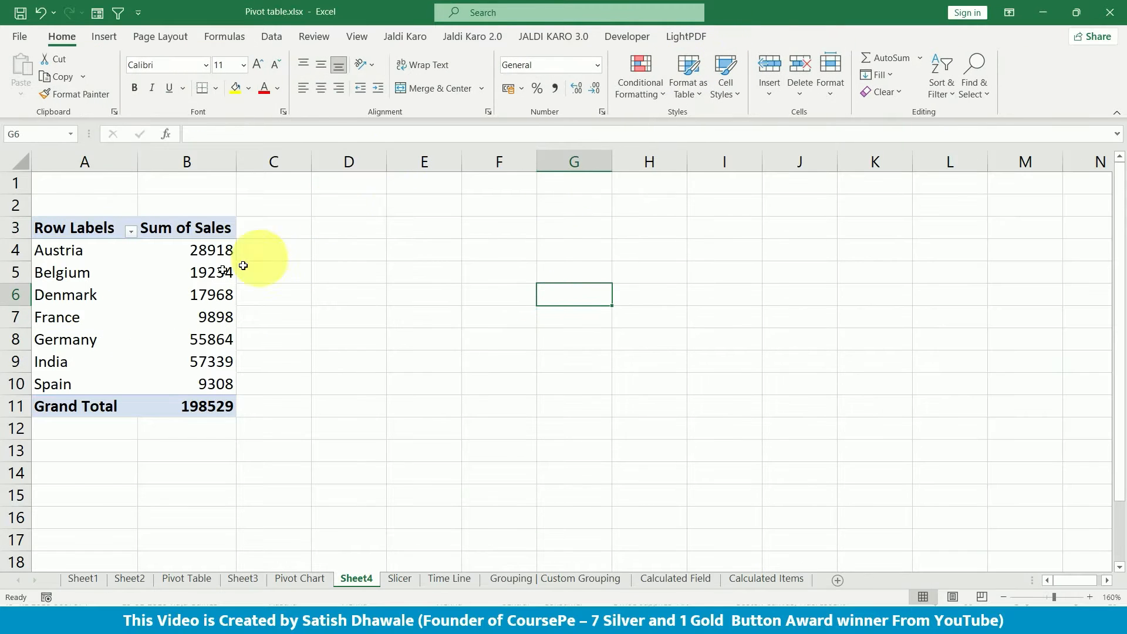
Step: Insert a Country slicer for the PivotTable and place it directly beside the table
{"action": "left_click", "coordinate": [200, 272]}
{"action": "left_click", "coordinate": [747, 38]}
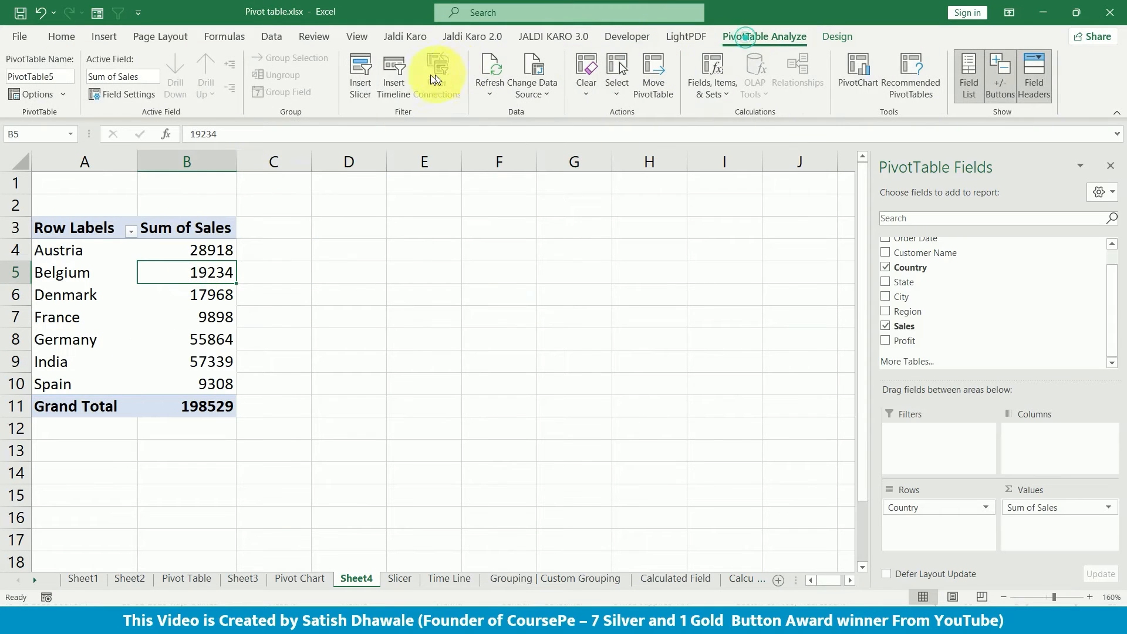
{"action": "left_click", "coordinate": [361, 88]}
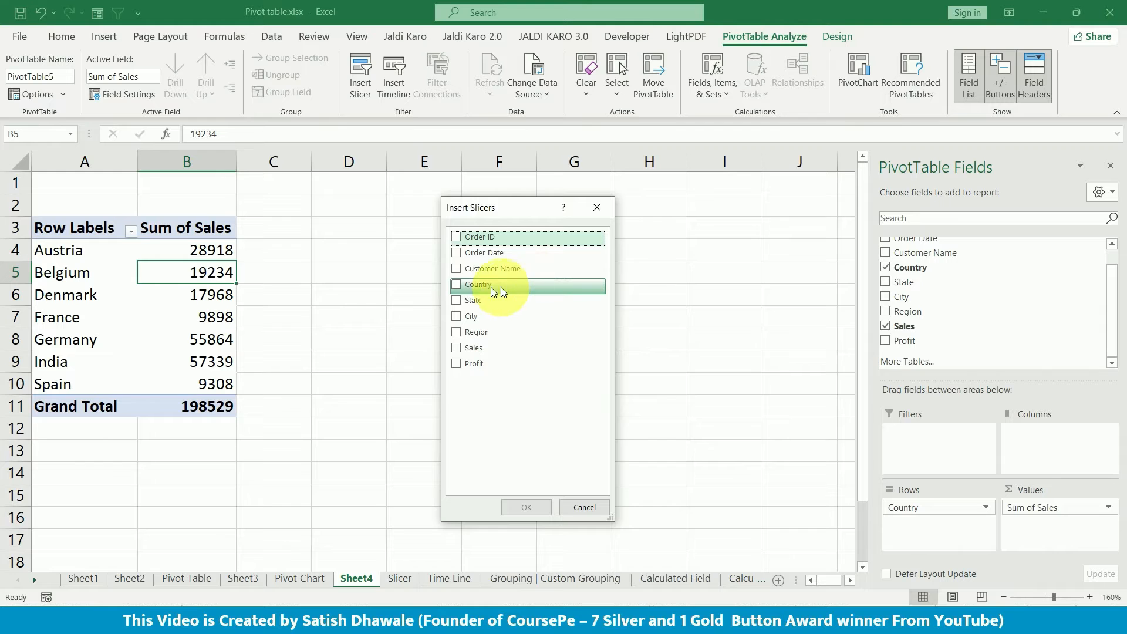
{"action": "left_click", "coordinate": [456, 285]}
{"action": "left_click", "coordinate": [519, 506]}
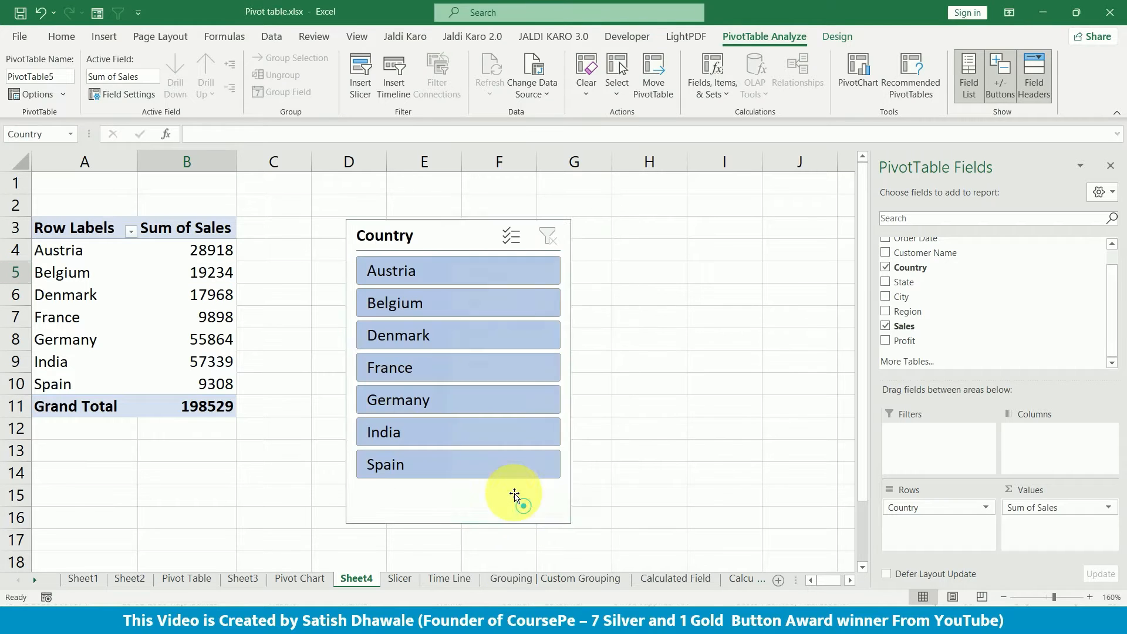
{"action": "left_click_drag", "start_coordinate": [419, 236], "coordinate": [326, 236]}
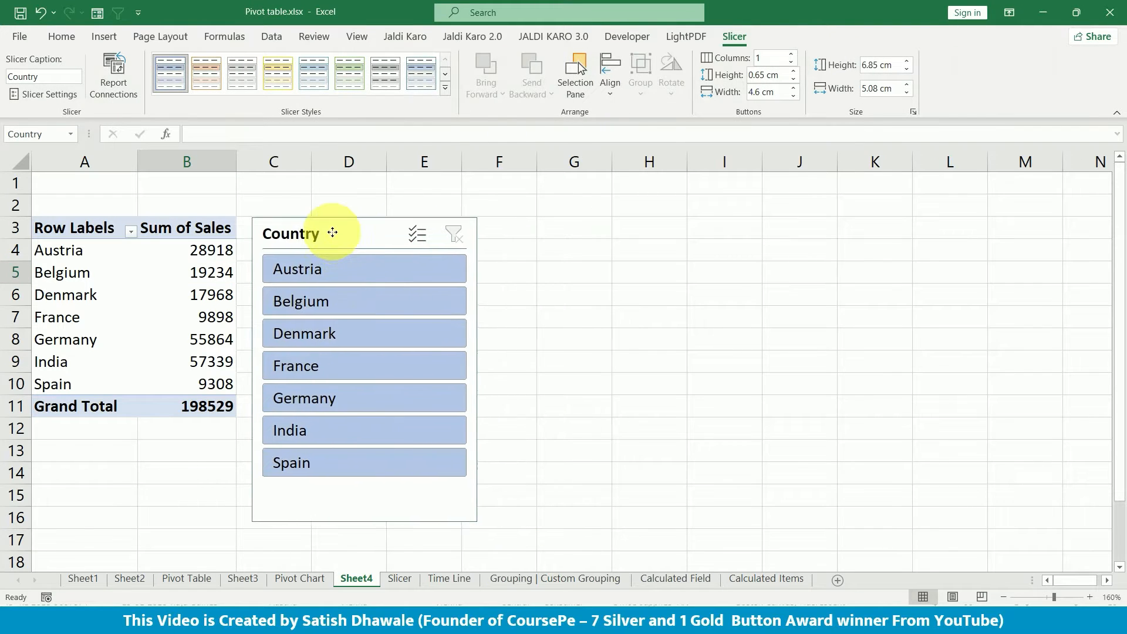
Step: Filter the PivotTable with the slicer one country at a time, from Austria through Spain and back up to Denmark
{"action": "left_click", "coordinate": [316, 276]}
{"action": "left_click", "coordinate": [329, 309]}
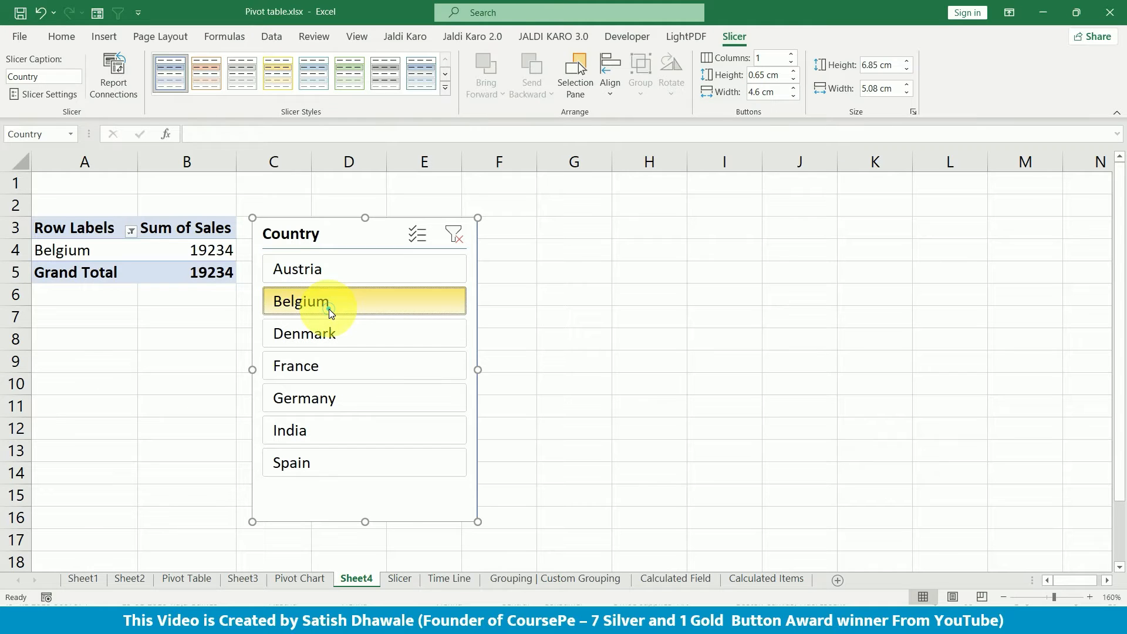
{"action": "left_click", "coordinate": [328, 331]}
{"action": "left_click", "coordinate": [326, 374]}
{"action": "left_click", "coordinate": [331, 406]}
{"action": "left_click", "coordinate": [335, 433]}
{"action": "left_click", "coordinate": [337, 473]}
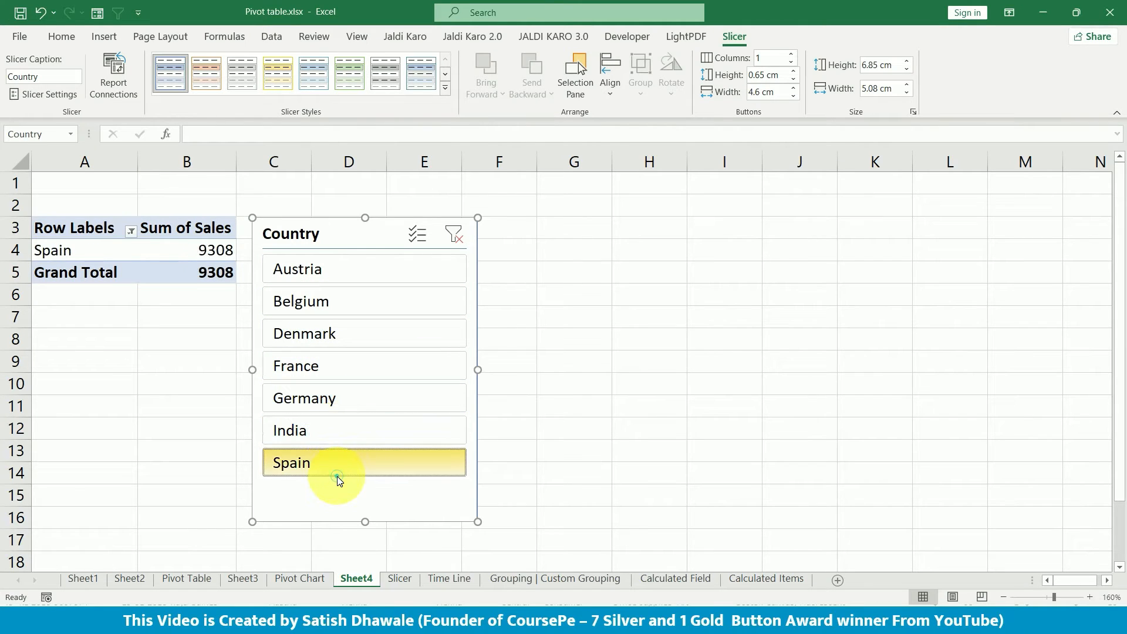
{"action": "left_click", "coordinate": [330, 435]}
{"action": "left_click", "coordinate": [335, 401]}
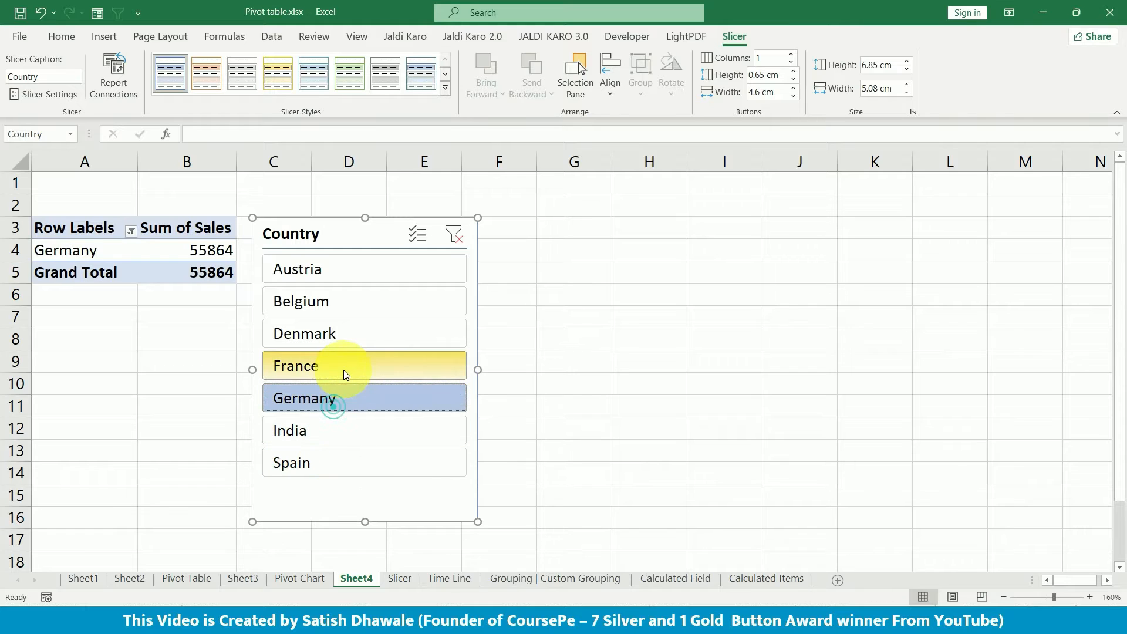
{"action": "left_click", "coordinate": [344, 367]}
{"action": "left_click", "coordinate": [350, 337]}
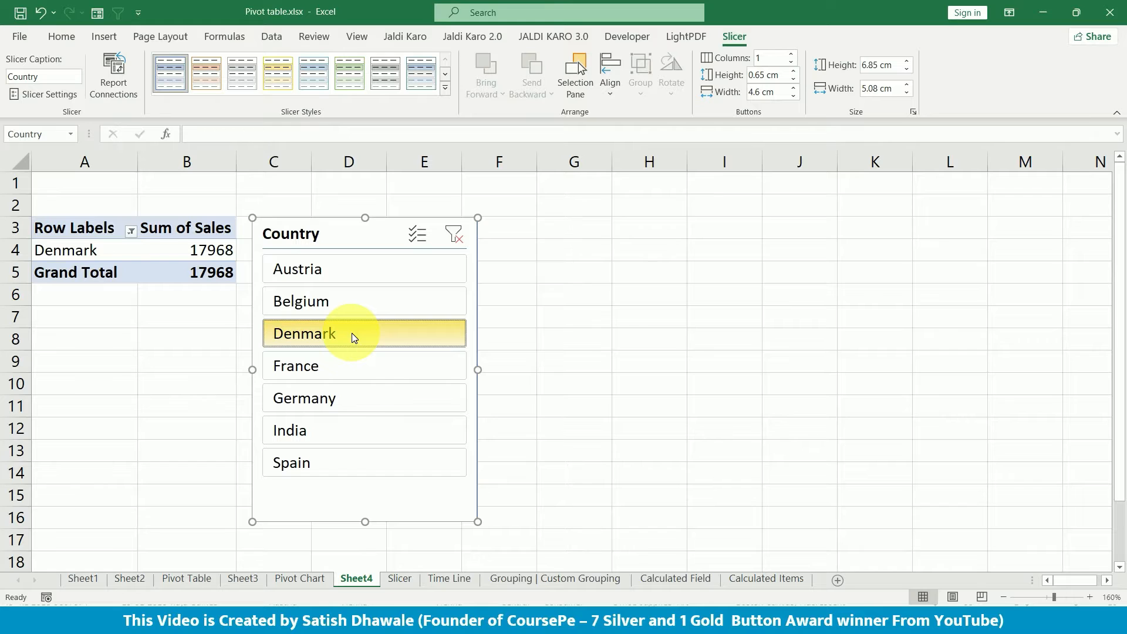
Step: Turn on multi-select in the Country slicer, add India and France to the selection, and remove Denmark
{"action": "left_click", "coordinate": [418, 235]}
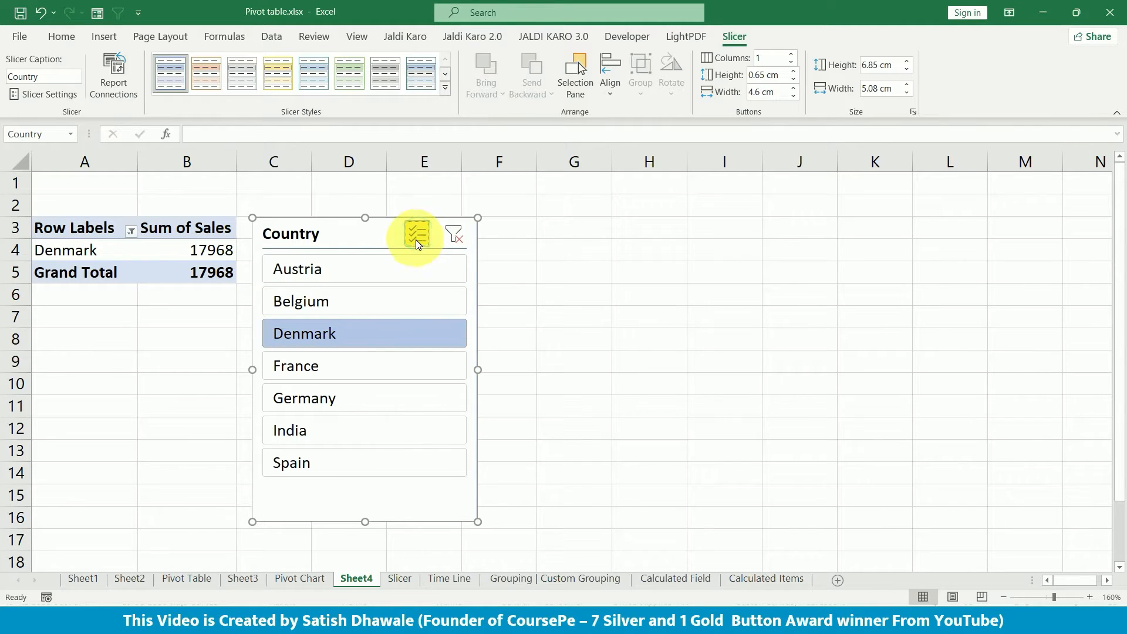
{"action": "left_click", "coordinate": [322, 432]}
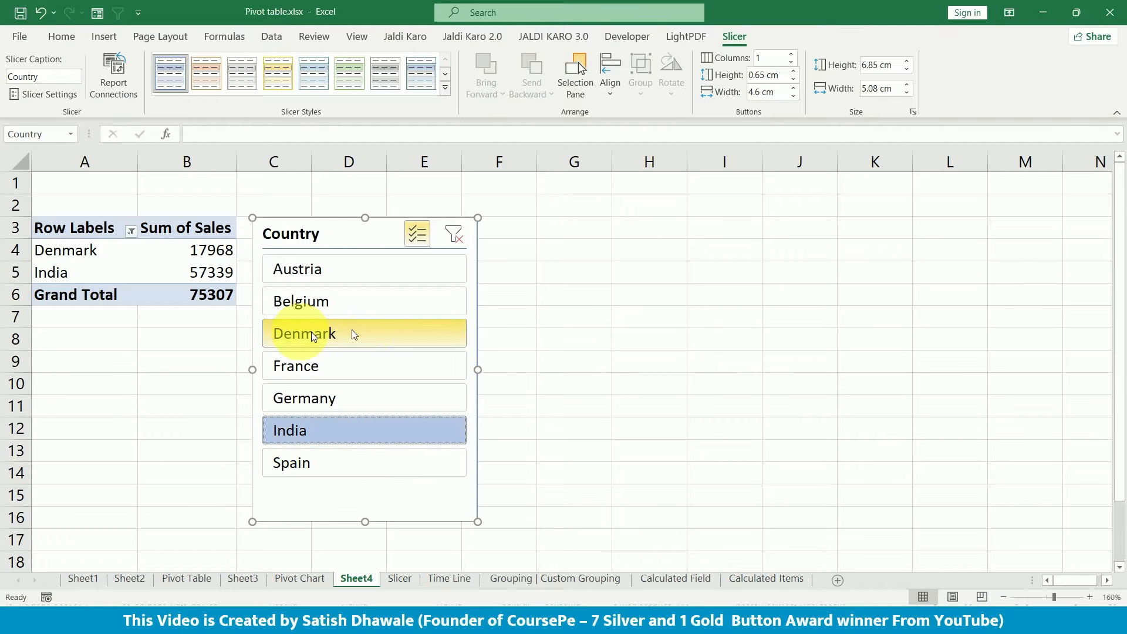
{"action": "left_click", "coordinate": [325, 366]}
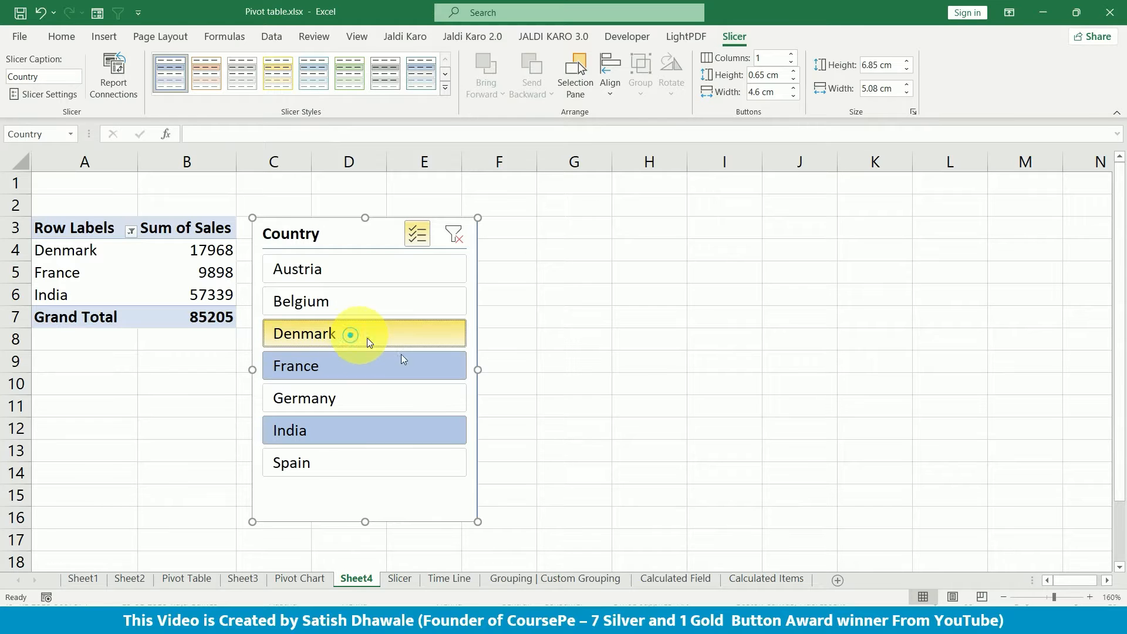
{"action": "left_click", "coordinate": [353, 336]}
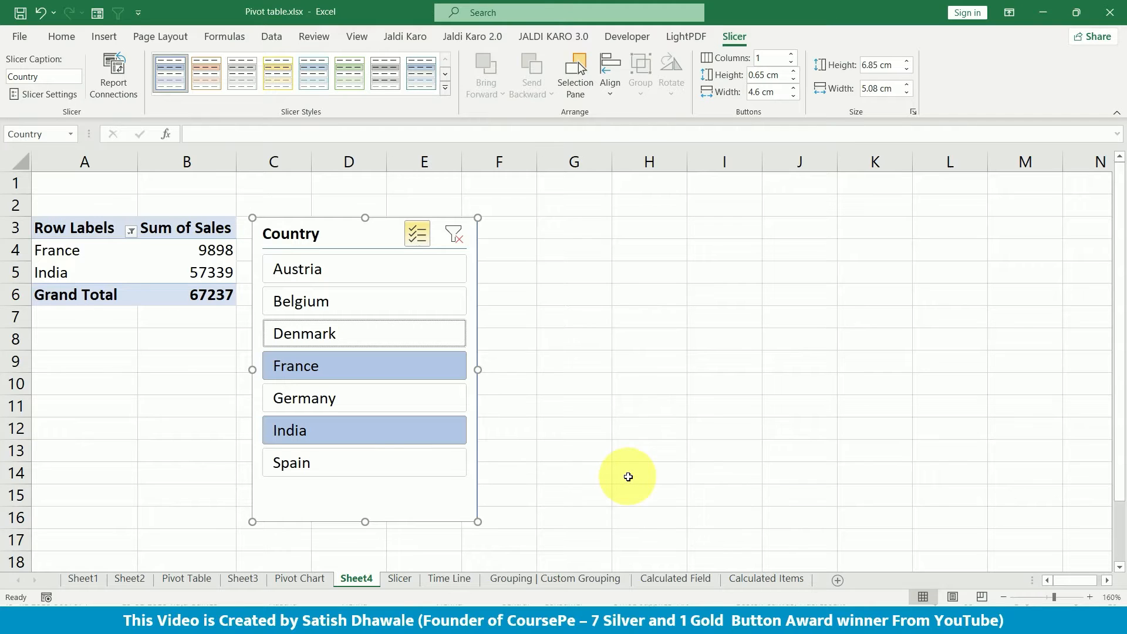
Step: Add Belgium, Austria, Denmark, Germany and Spain to the Country slicer's selection
{"action": "left_click", "coordinate": [372, 300]}
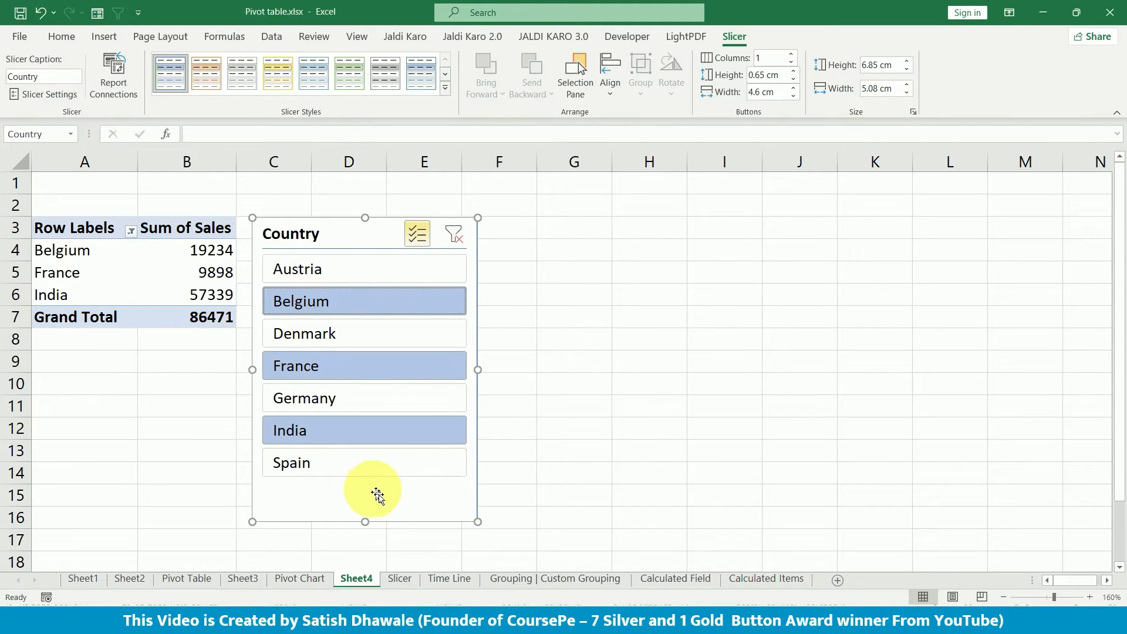
{"action": "left_click", "coordinate": [318, 273]}
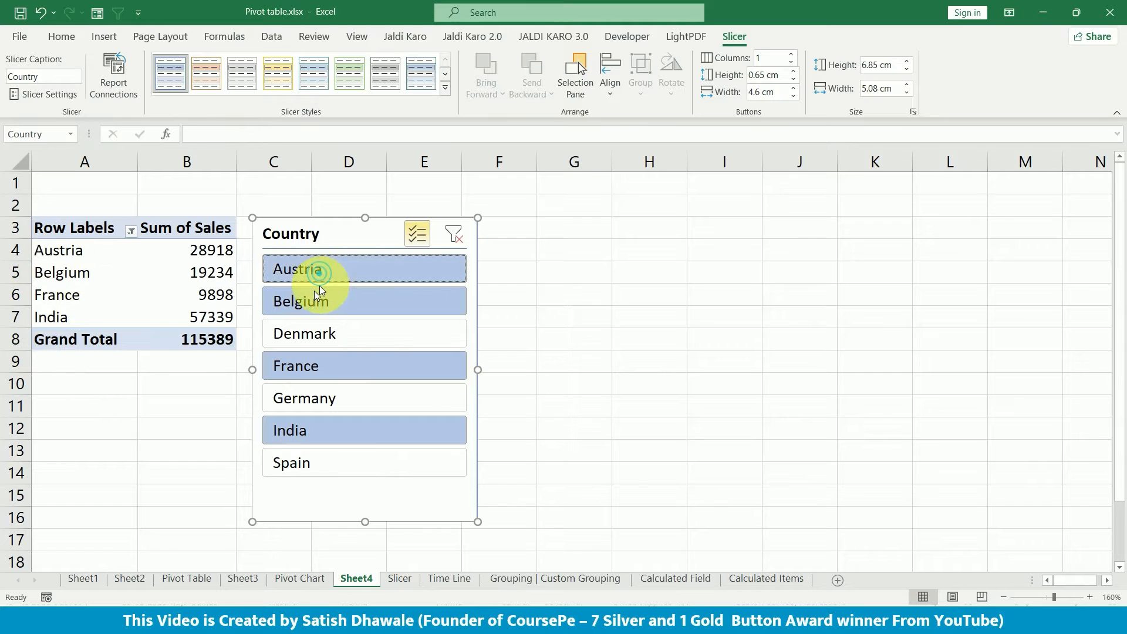
{"action": "left_click", "coordinate": [295, 339]}
{"action": "left_click", "coordinate": [312, 394]}
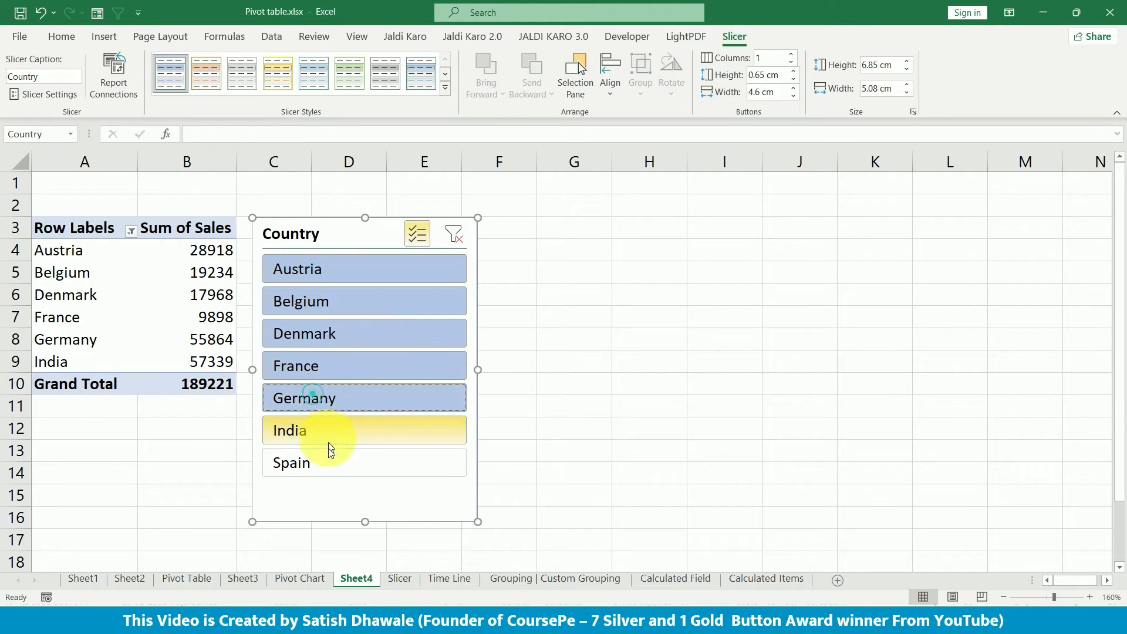
{"action": "left_click", "coordinate": [327, 457]}
Step: Turn off multi-select in the Country slicer and filter the PivotTable by France alone, then by India alone
{"action": "left_click", "coordinate": [418, 235]}
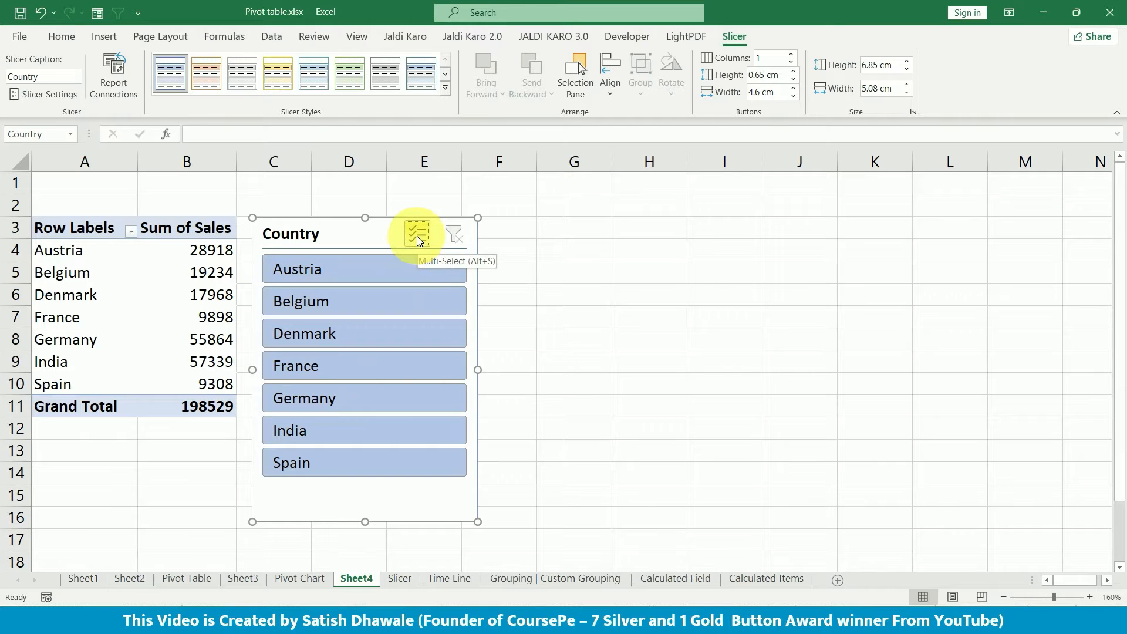
{"action": "left_click", "coordinate": [356, 361]}
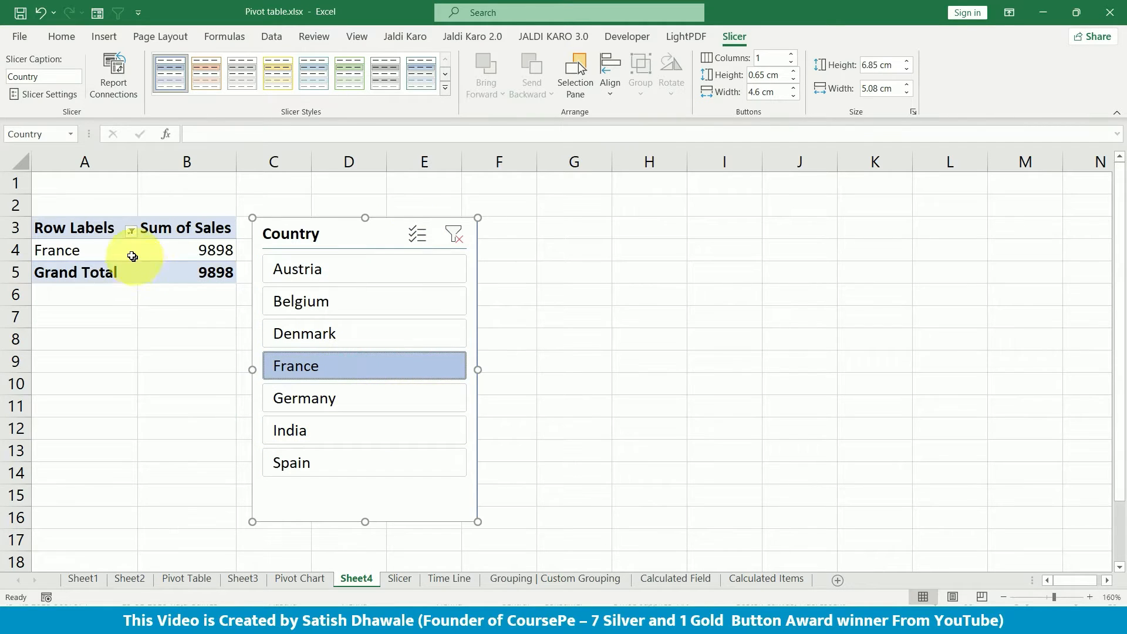
{"action": "left_click", "coordinate": [322, 427]}
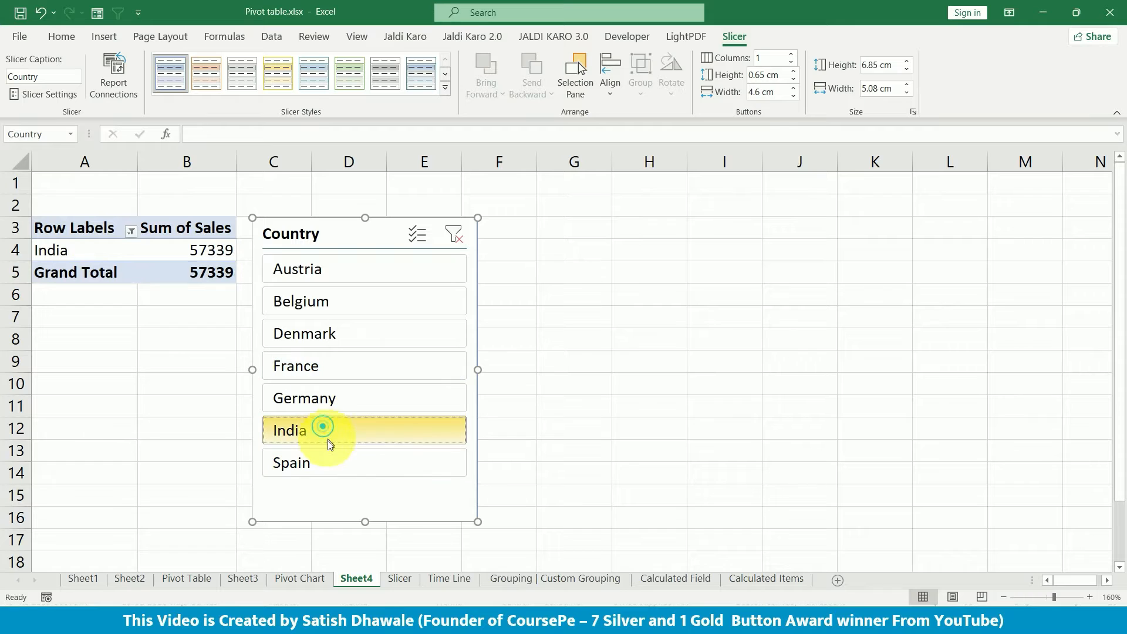
Step: Turn multi-select back on in the Country slicer and add France and Austria to the India selection
{"action": "left_click", "coordinate": [418, 232]}
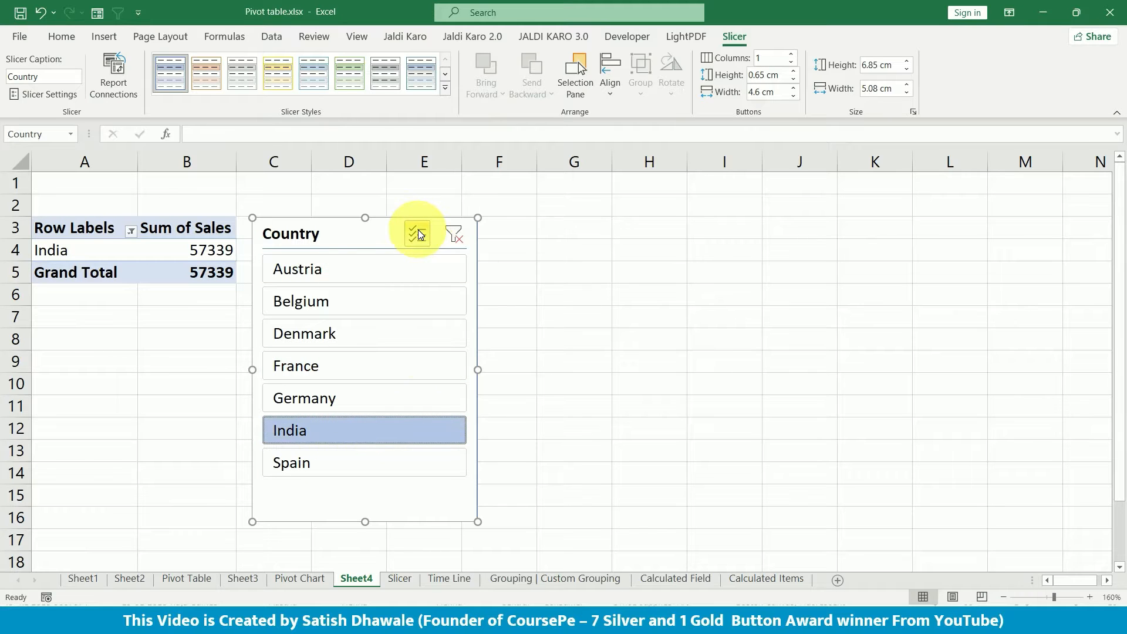
{"action": "left_click", "coordinate": [345, 364]}
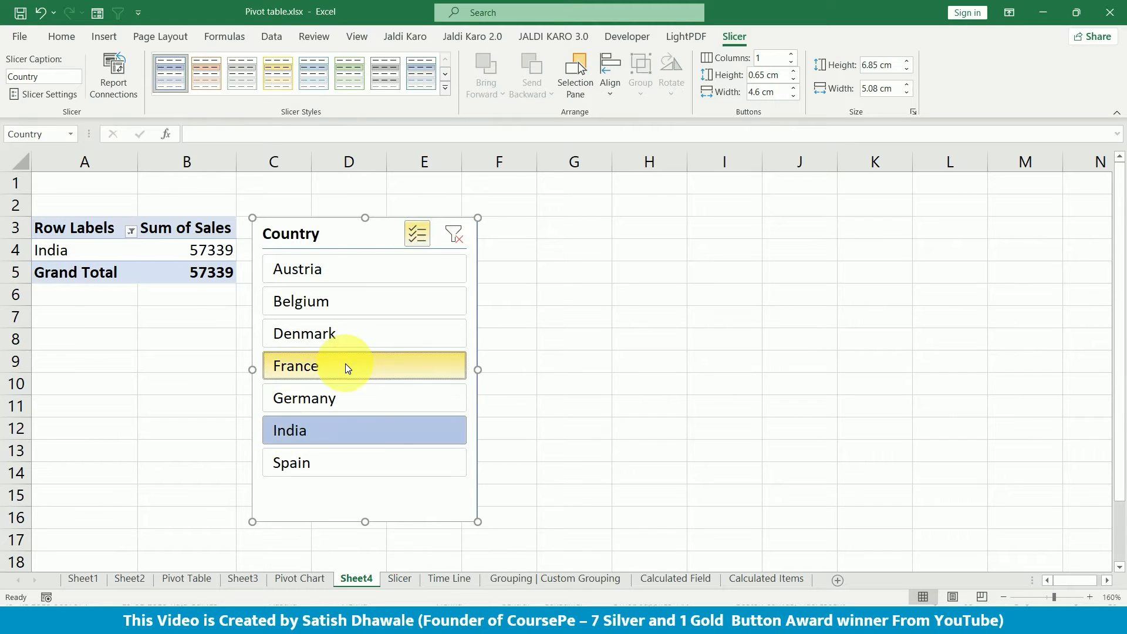
{"action": "left_click", "coordinate": [328, 280]}
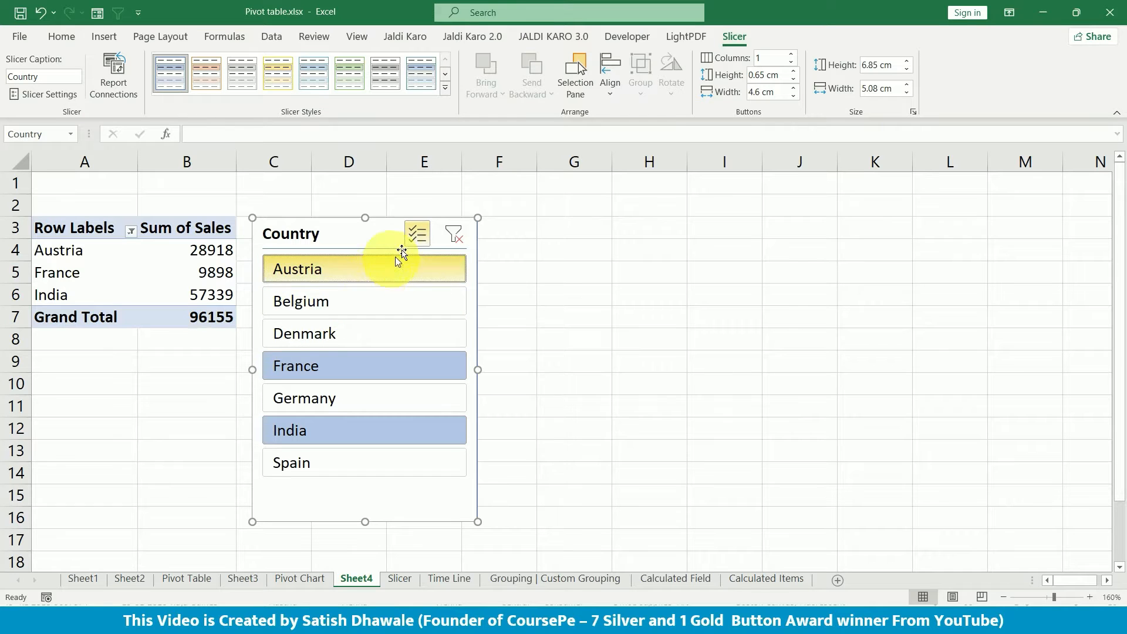
Step: Clear the Country slicer's filter, turn off multi-select, and filter by single countries, Germany first and France last
{"action": "left_click", "coordinate": [451, 235]}
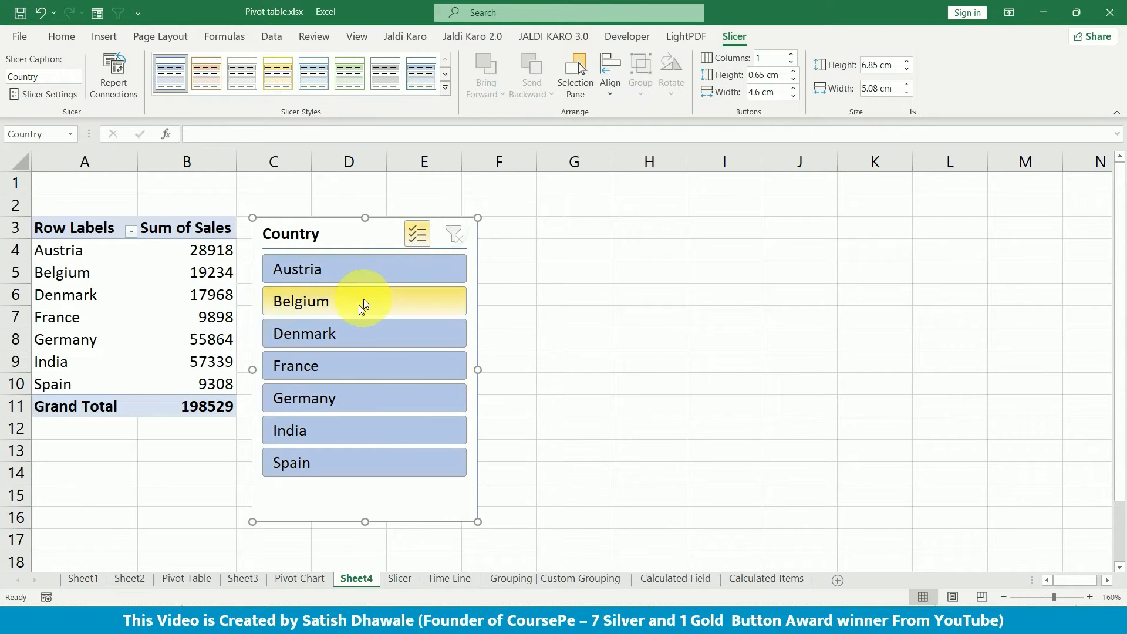
{"action": "left_click", "coordinate": [418, 235]}
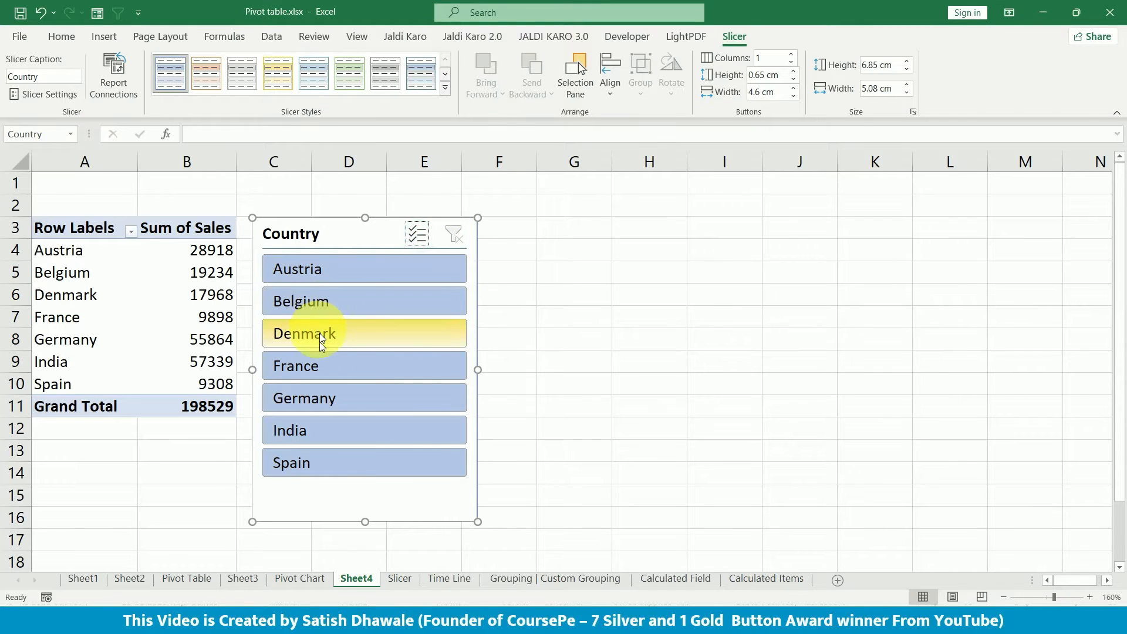
{"action": "left_click", "coordinate": [325, 397]}
{"action": "left_click", "coordinate": [334, 355]}
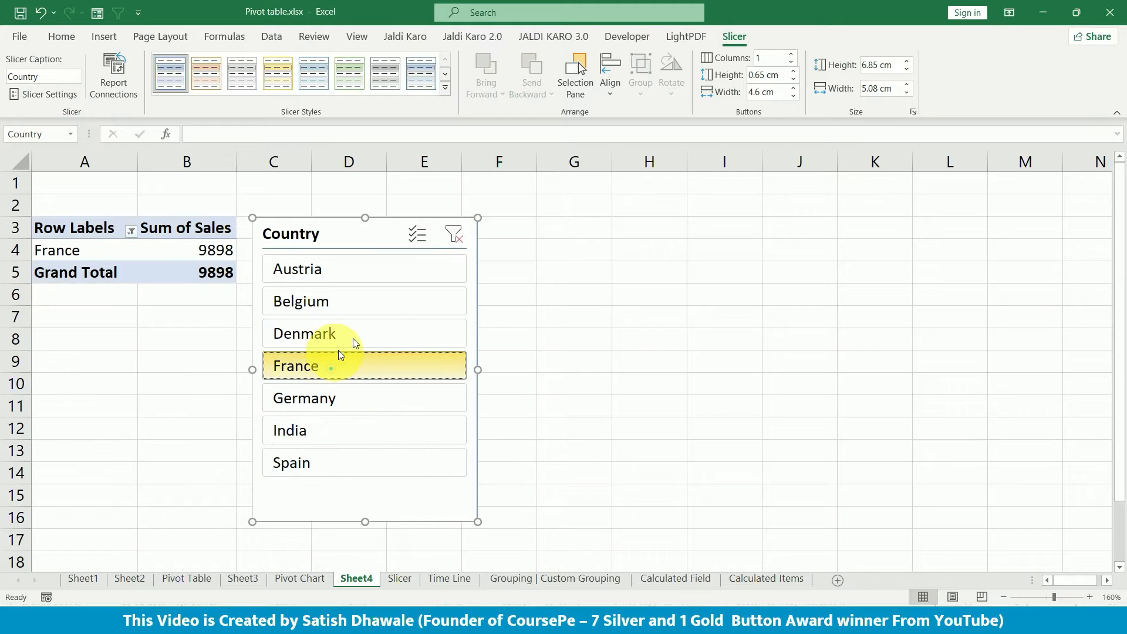
Step: Delete the Country slicer from the sheet and return to the PivotTable
{"action": "left_click_drag", "start_coordinate": [373, 230], "coordinate": [431, 233]}
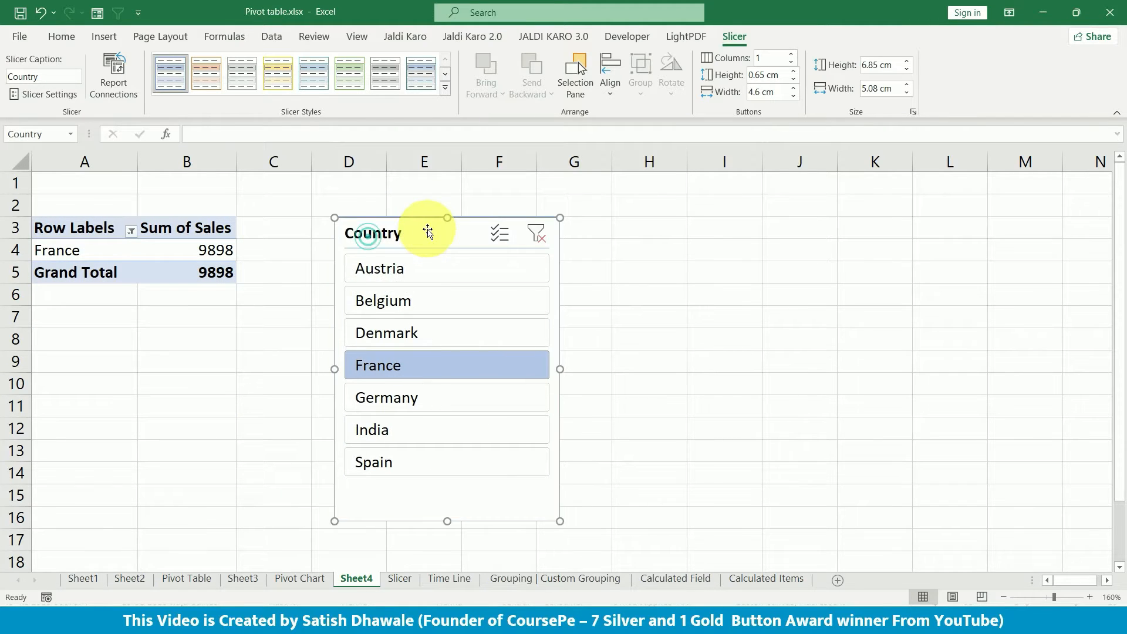
{"action": "key", "text": "Delete"}
{"action": "left_click", "coordinate": [162, 253]}
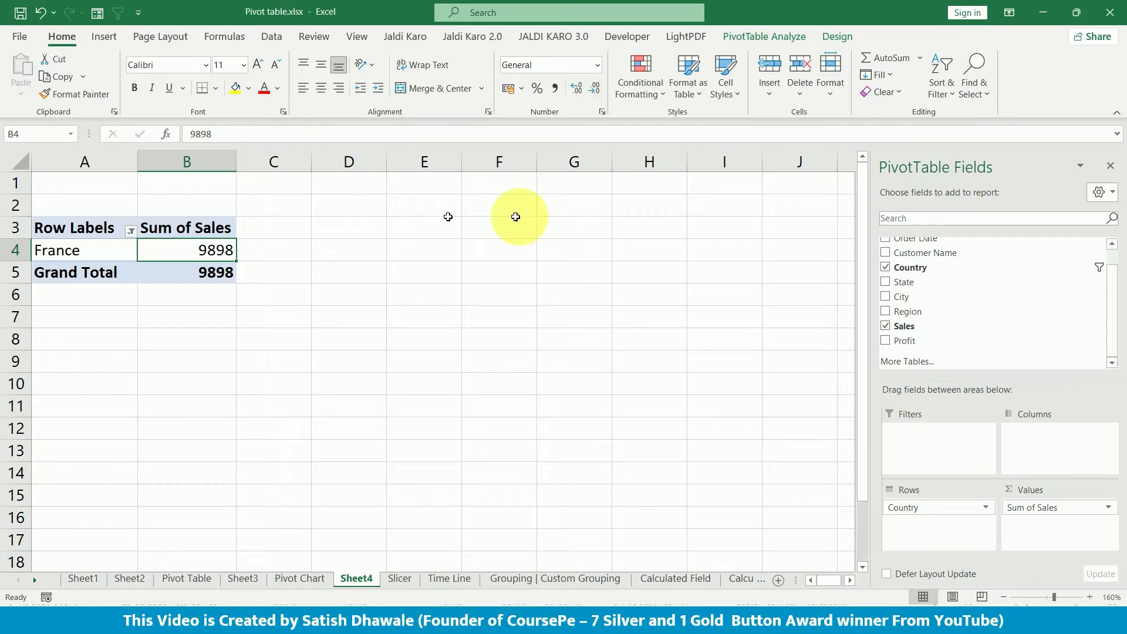
Step: Add Region as the PivotTable's column field and clear the Country filter from the row labels
{"action": "left_click_drag", "start_coordinate": [935, 317], "coordinate": [1057, 434]}
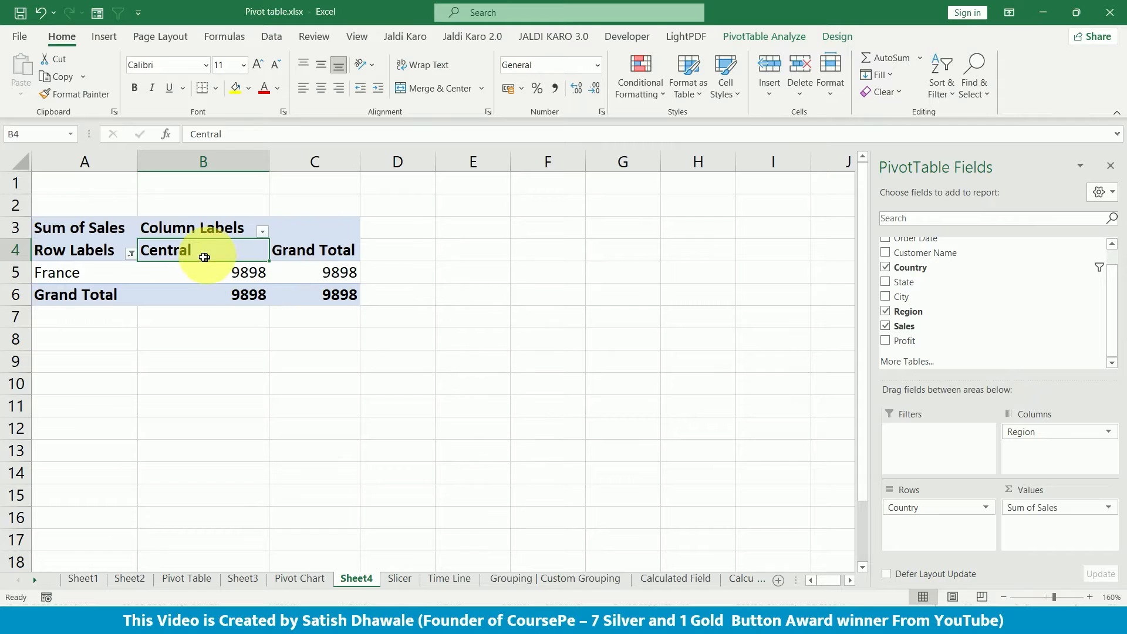
{"action": "left_click", "coordinate": [128, 258]}
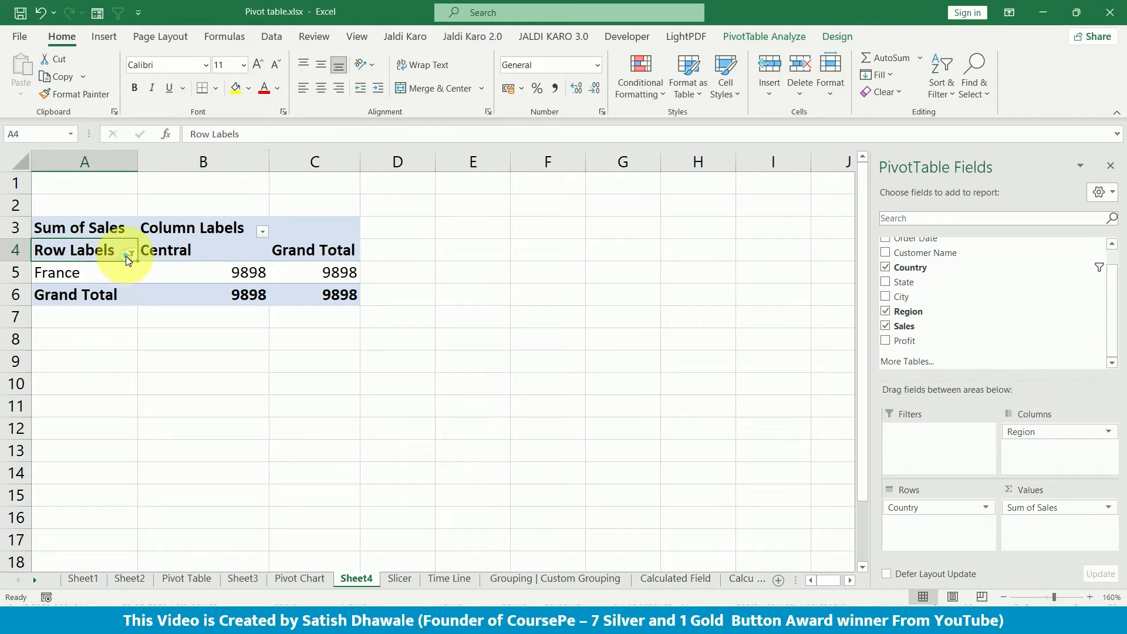
{"action": "left_click", "coordinate": [131, 253]}
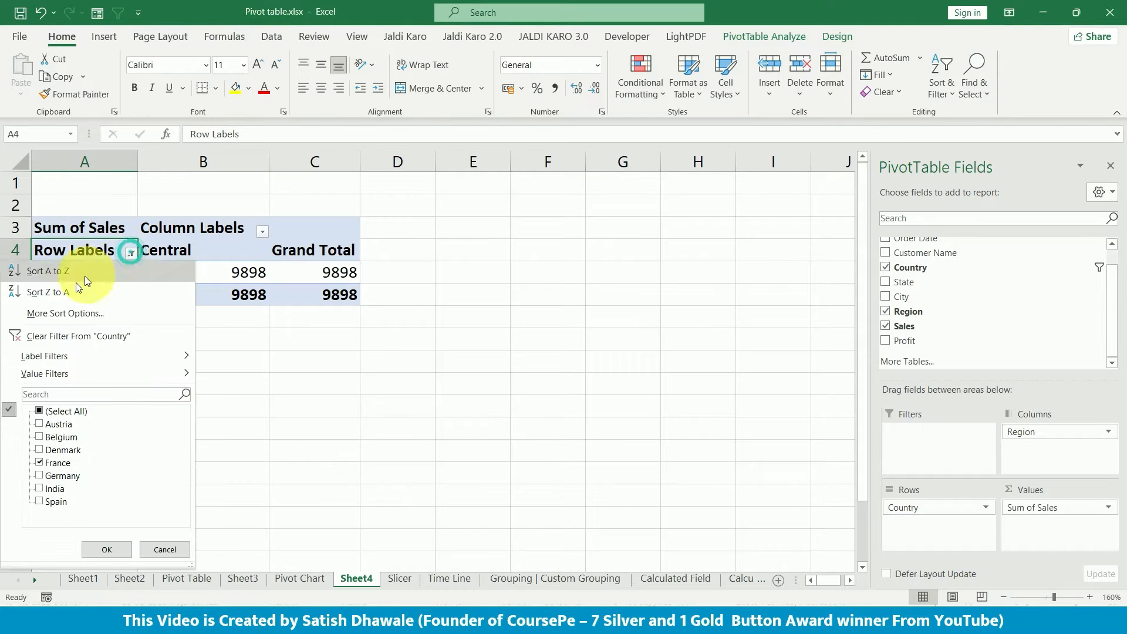
{"action": "left_click", "coordinate": [66, 339]}
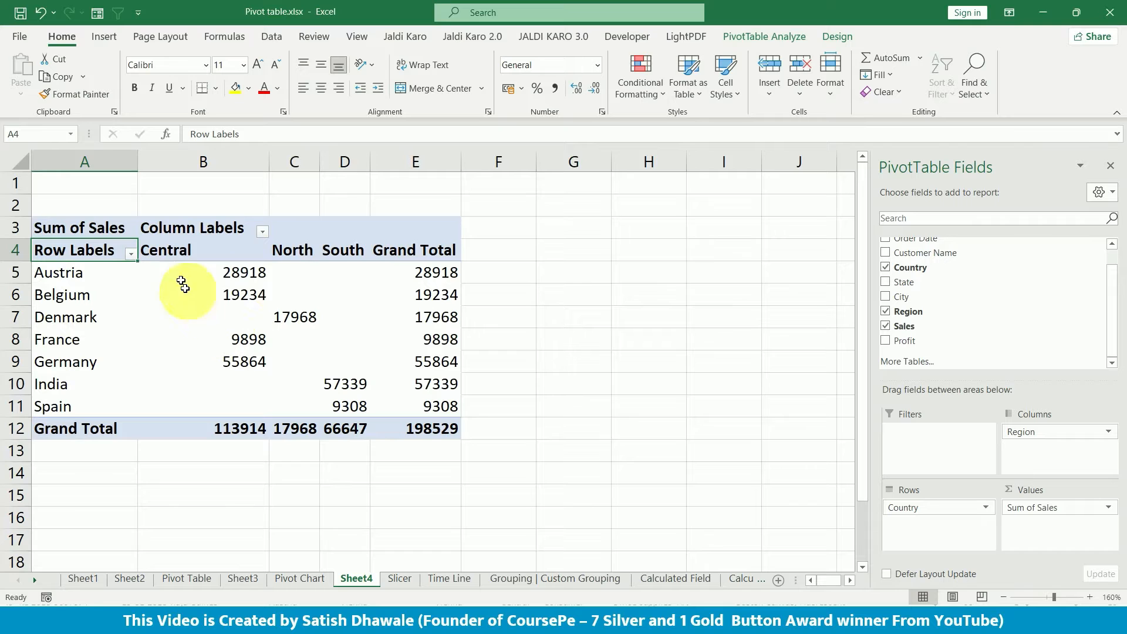
Step: Widen the PivotTable's South and North columns and select the region cells from Central through South
{"action": "left_click_drag", "start_coordinate": [374, 163], "coordinate": [398, 164]}
{"action": "left_click_drag", "start_coordinate": [320, 162], "coordinate": [350, 163]}
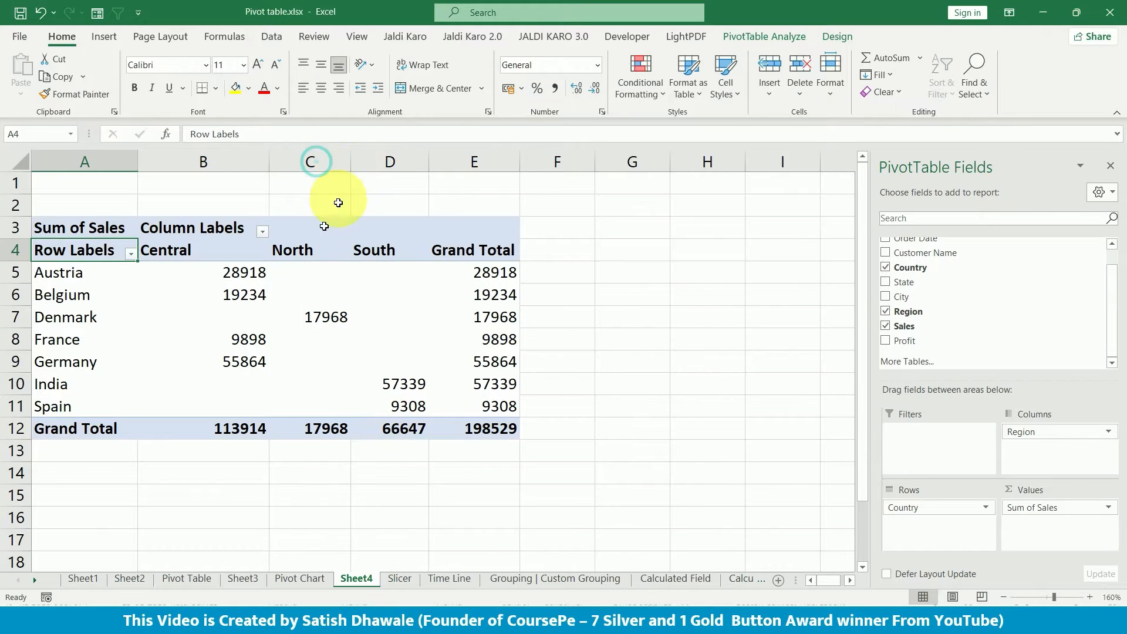
{"action": "left_click_drag", "start_coordinate": [173, 249], "coordinate": [416, 404]}
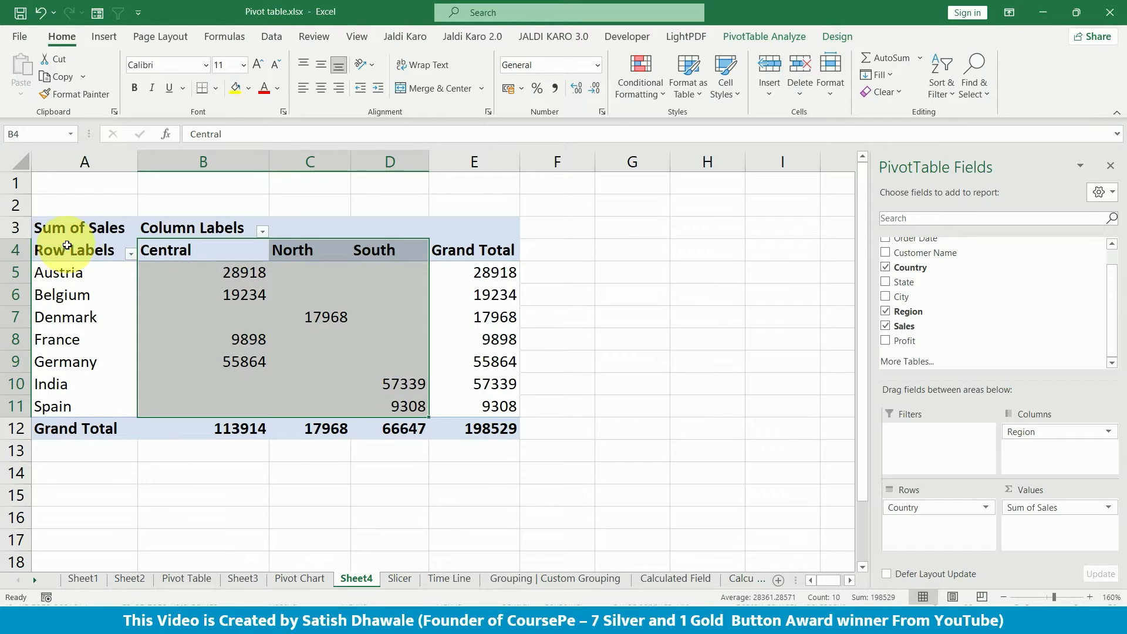
Step: Insert a Country slicer for the PivotTable and place it just beside the Grand Total column
{"action": "left_click", "coordinate": [67, 247]}
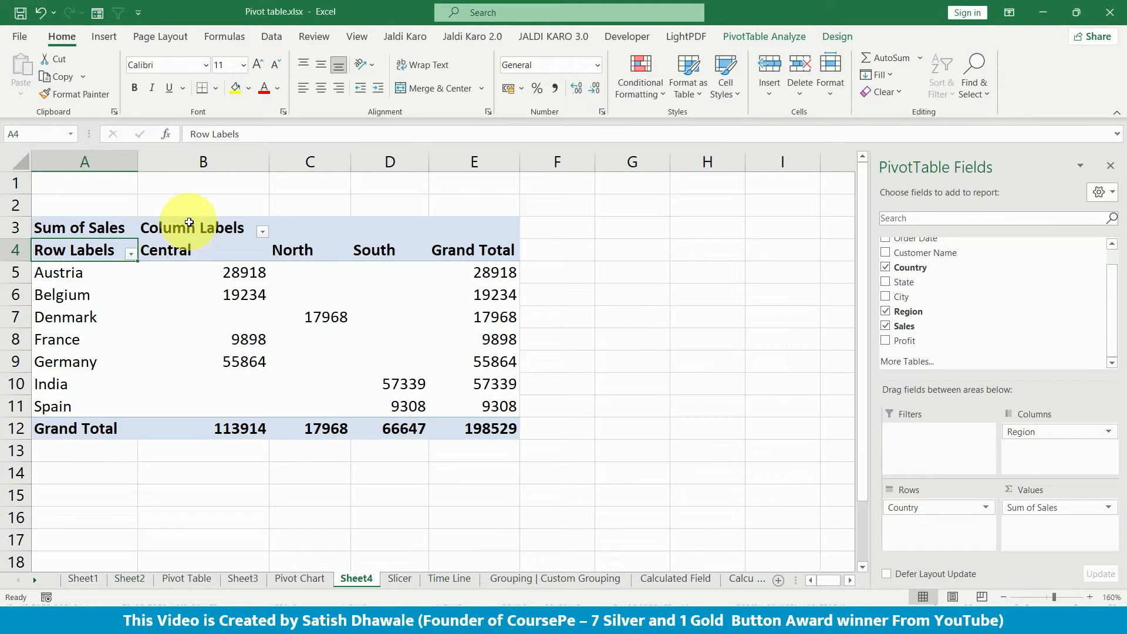
{"action": "left_click", "coordinate": [770, 38]}
{"action": "left_click", "coordinate": [360, 78]}
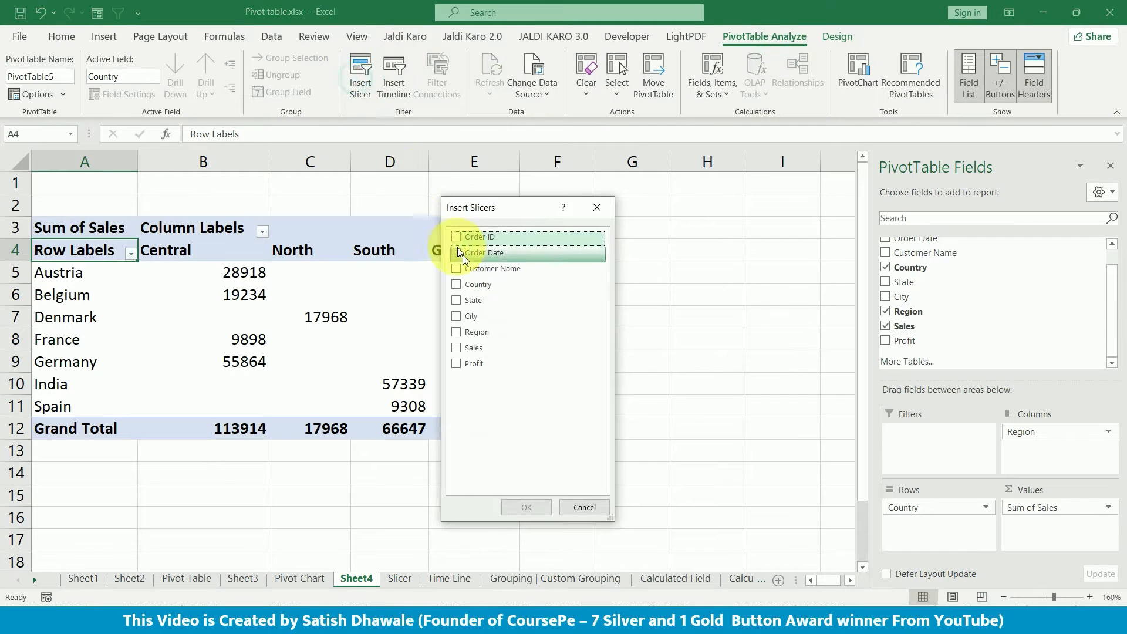
{"action": "left_click", "coordinate": [457, 284]}
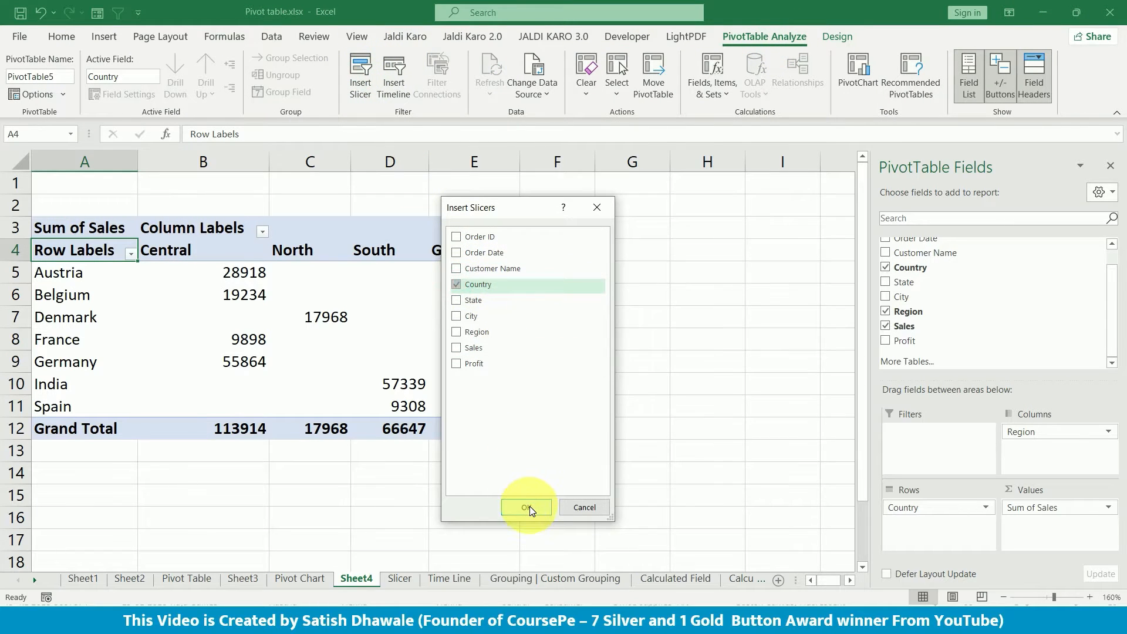
{"action": "left_click", "coordinate": [527, 507]}
{"action": "left_click_drag", "start_coordinate": [411, 234], "coordinate": [558, 234]}
Step: Insert a Region slicer, shorten it to about 3.23 cm high, and move it over the PivotTable's upper-left corner
{"action": "left_click", "coordinate": [290, 296]}
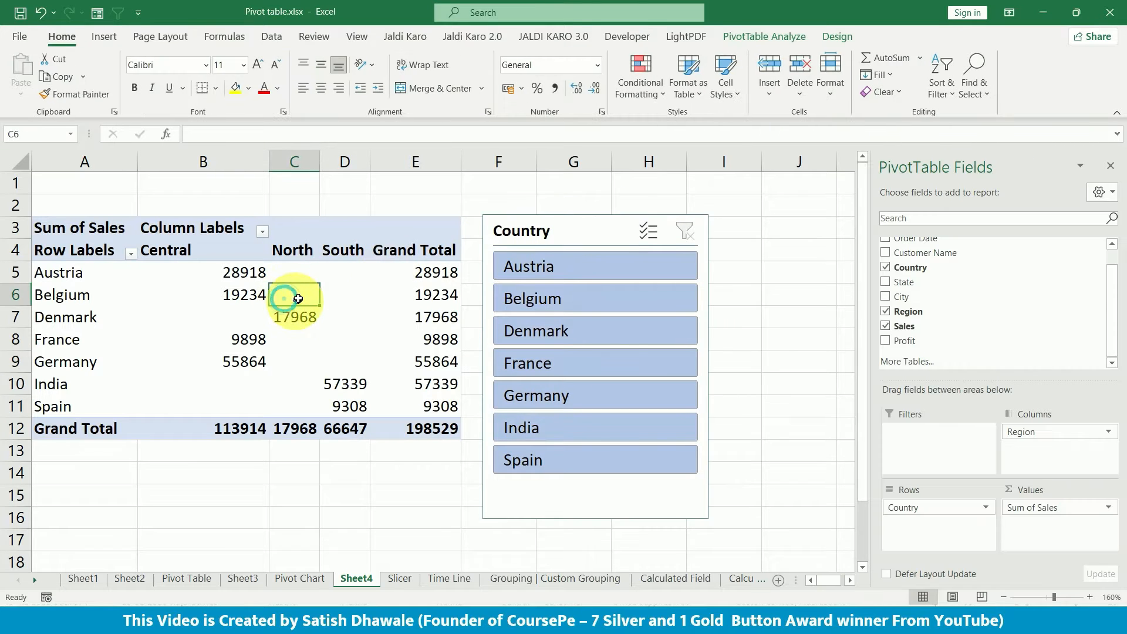
{"action": "left_click", "coordinate": [755, 37]}
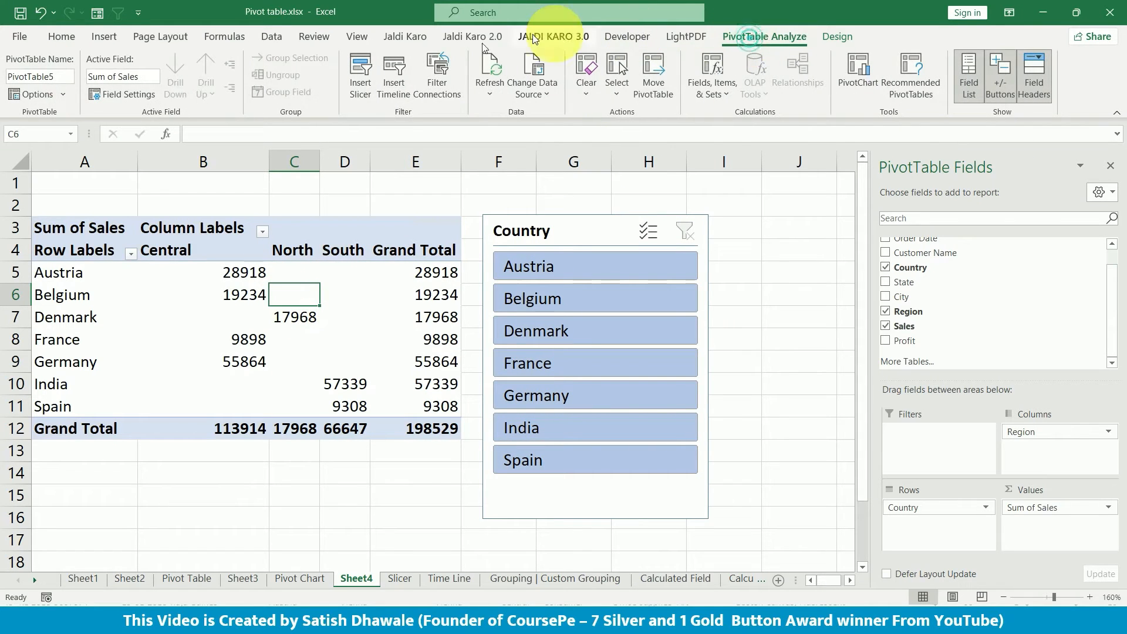
{"action": "left_click", "coordinate": [365, 88]}
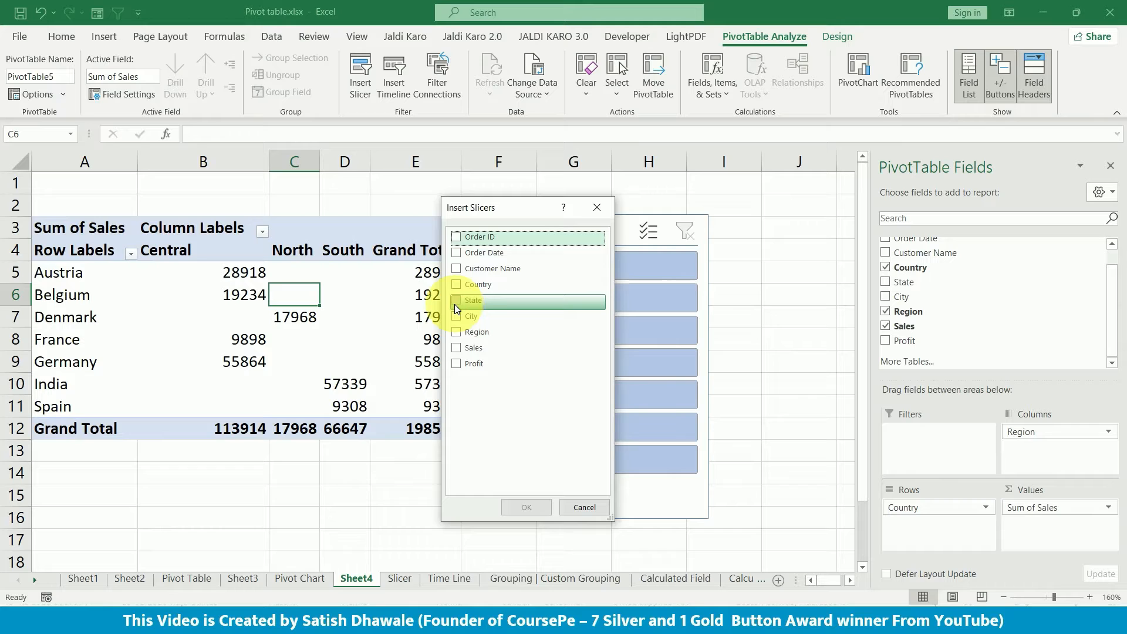
{"action": "left_click", "coordinate": [456, 333]}
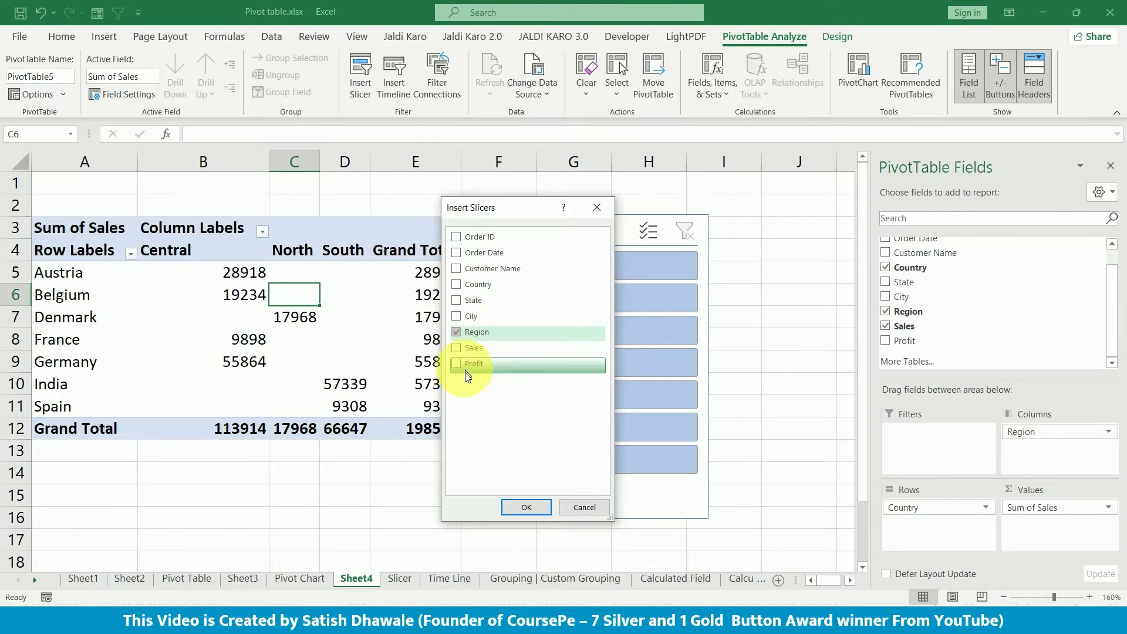
{"action": "left_click", "coordinate": [527, 507]}
{"action": "left_click_drag", "start_coordinate": [462, 524], "coordinate": [464, 363]}
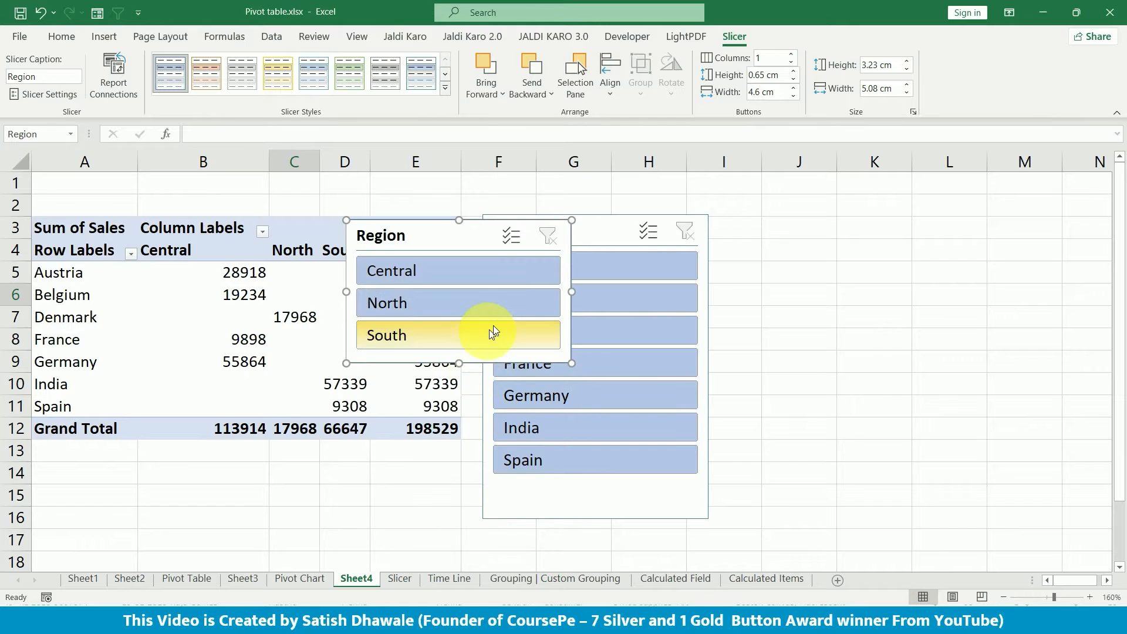
{"action": "left_click_drag", "start_coordinate": [437, 241], "coordinate": [149, 192]}
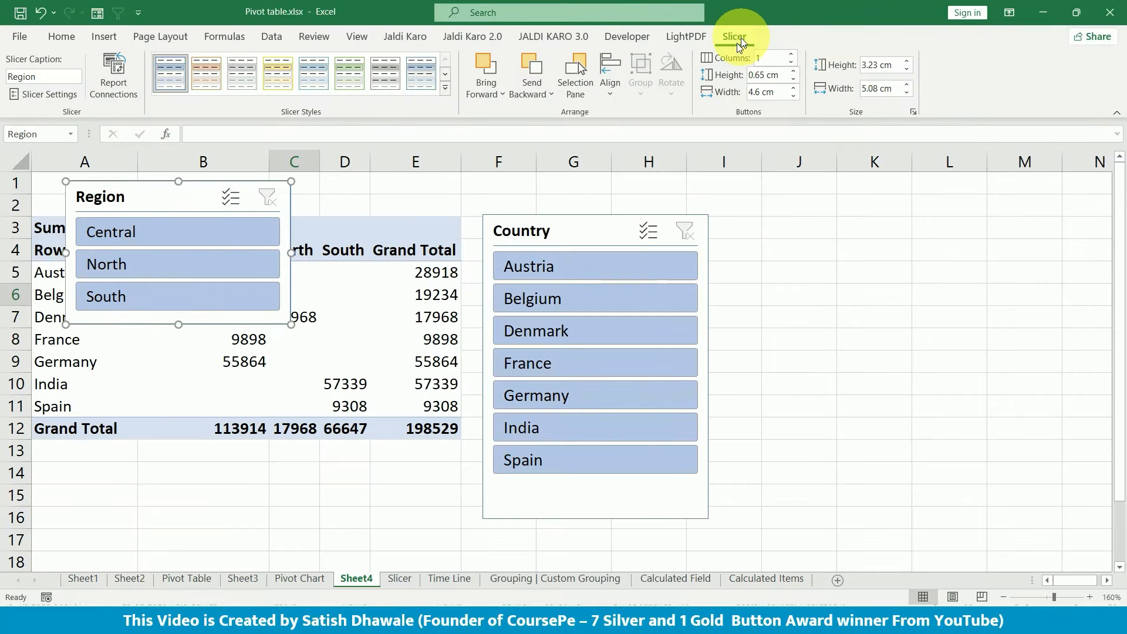
Step: Arrange the Region slicer's buttons in 3 columns and resize it to about 7.94 cm wide and 1.67 cm high
{"action": "left_click", "coordinate": [794, 53]}
{"action": "left_click", "coordinate": [794, 54]}
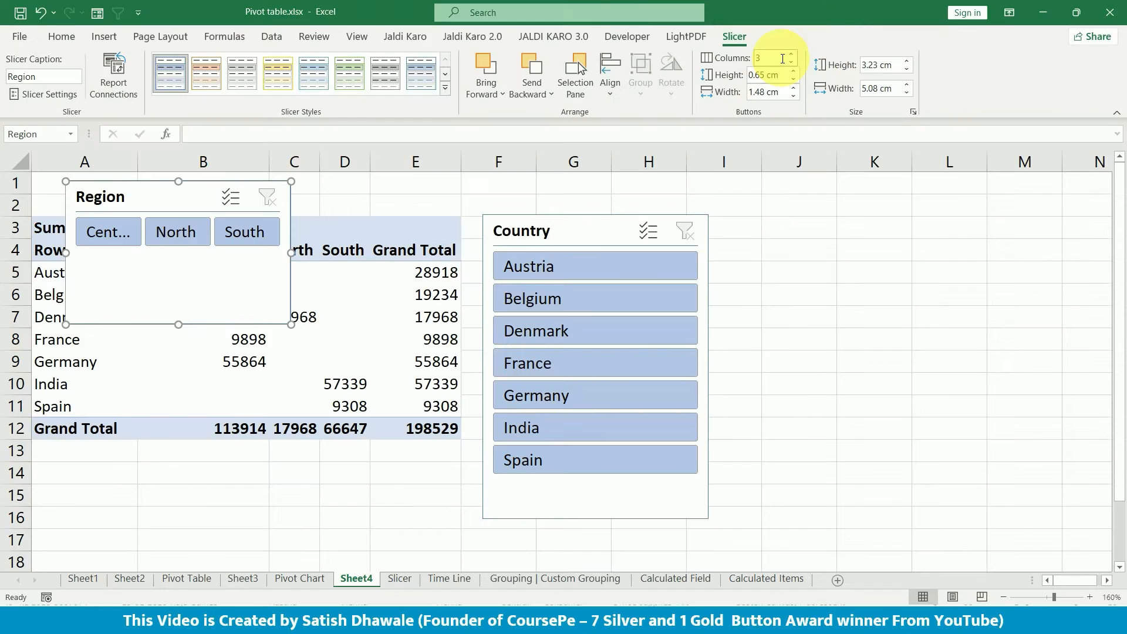
{"action": "left_click_drag", "start_coordinate": [288, 253], "coordinate": [415, 242]}
{"action": "left_click_drag", "start_coordinate": [244, 327], "coordinate": [251, 254]}
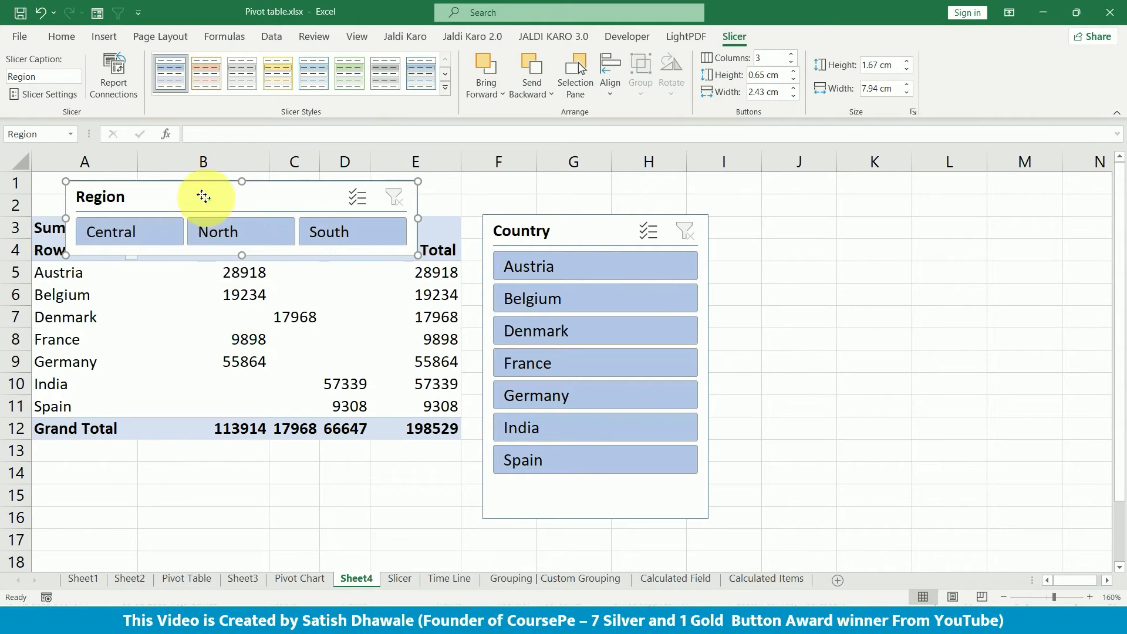
Step: Shift the Region slicer towards the sheet's upper-left corner and heighten it to about 1.95 cm
{"action": "left_click_drag", "start_coordinate": [203, 196], "coordinate": [177, 191]}
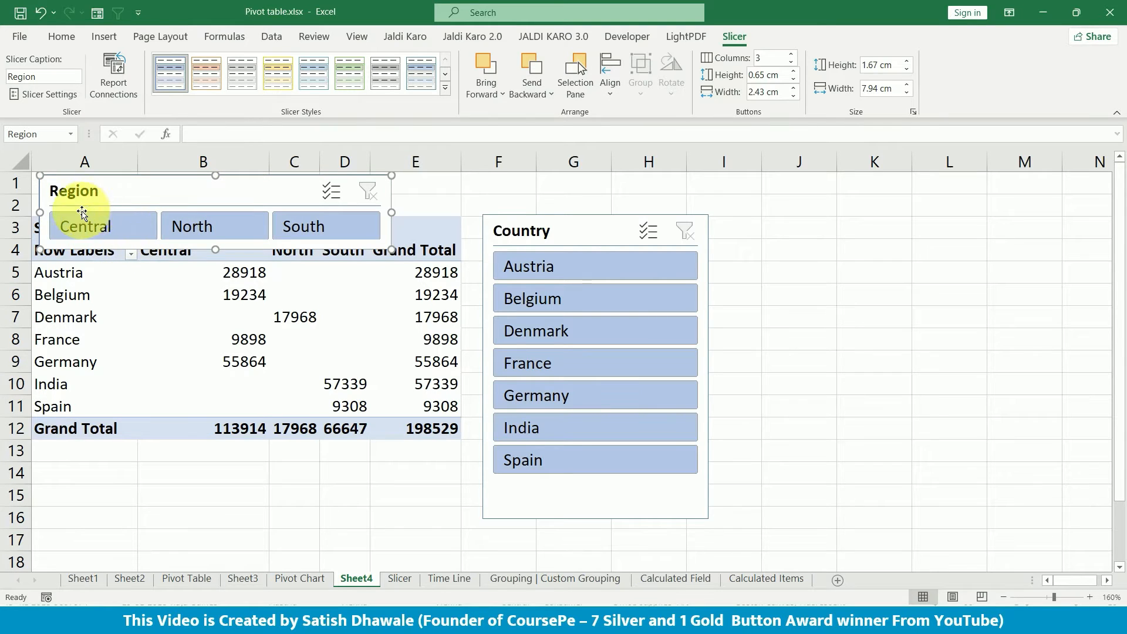
{"action": "left_click_drag", "start_coordinate": [214, 248], "coordinate": [214, 262]}
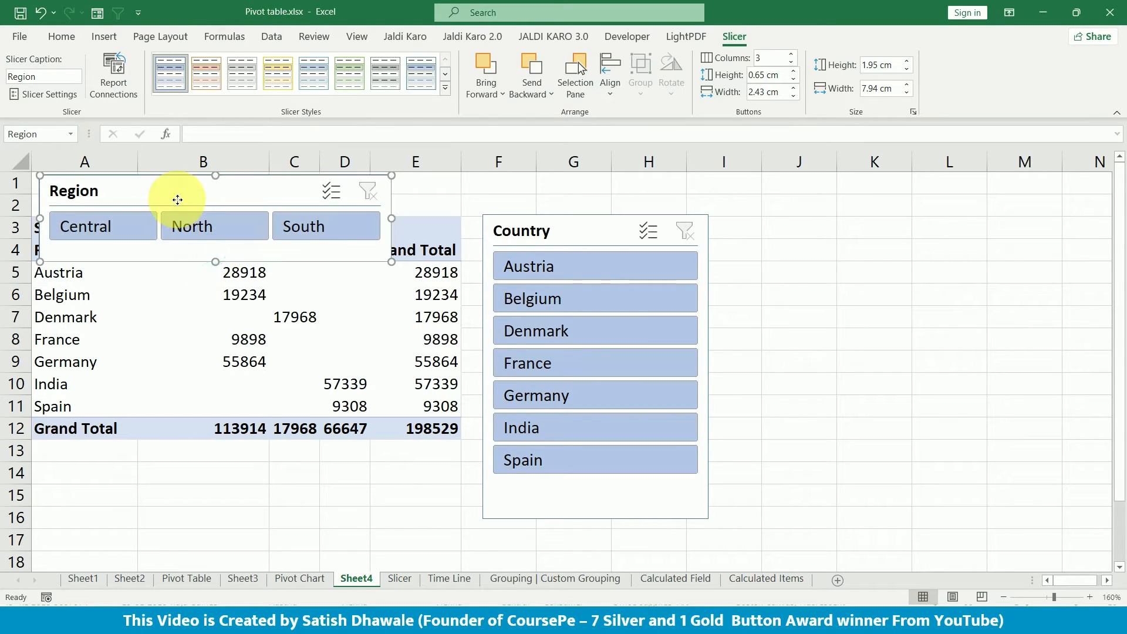
{"action": "mouse_move", "coordinate": [183, 201]}
{"action": "left_mouse_down"}
{"action": "mouse_move", "coordinate": [168, 200]}
{"action": "mouse_move", "coordinate": [177, 203]}
{"action": "left_mouse_up"}
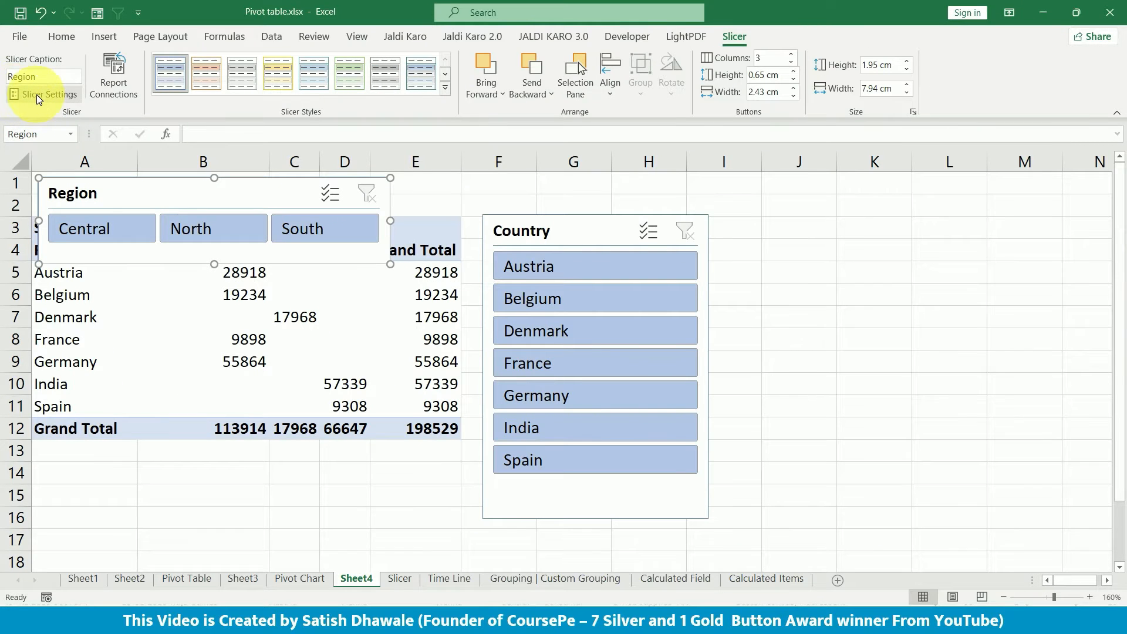
Step: Turn off the header display in the Region slicer's settings
{"action": "left_click", "coordinate": [37, 94]}
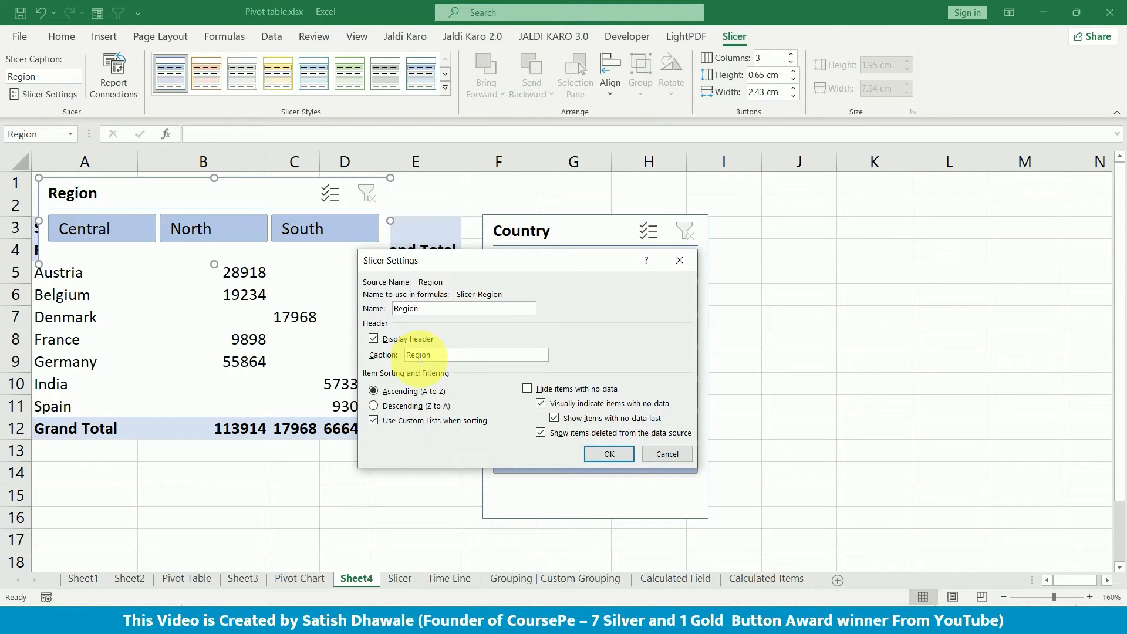
{"action": "left_click", "coordinate": [409, 342]}
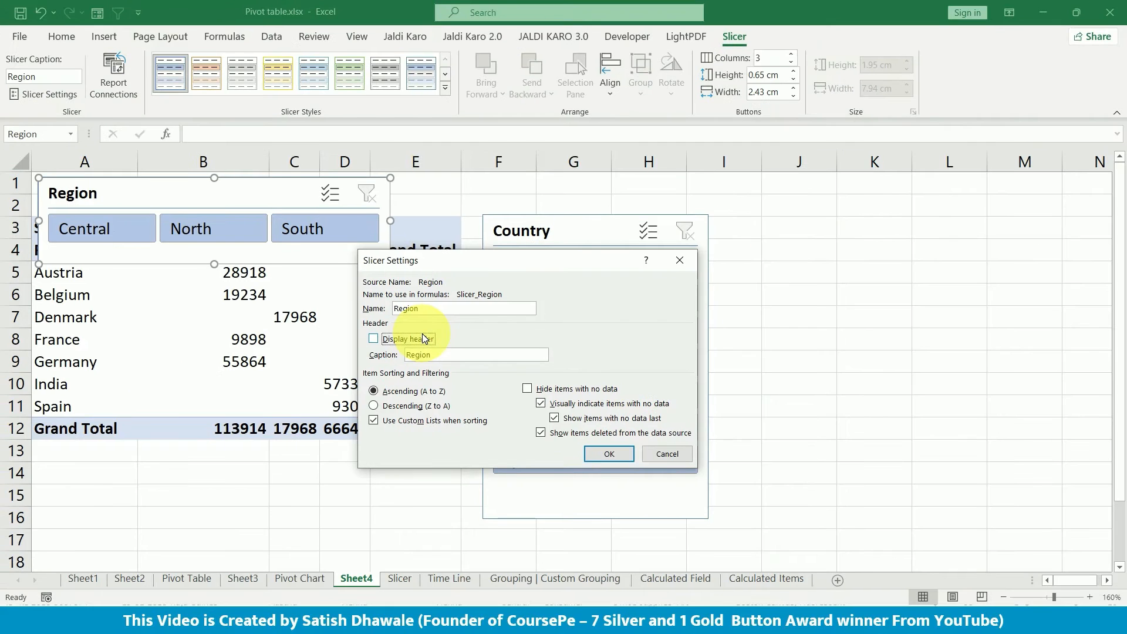
{"action": "left_click", "coordinate": [772, 578]}
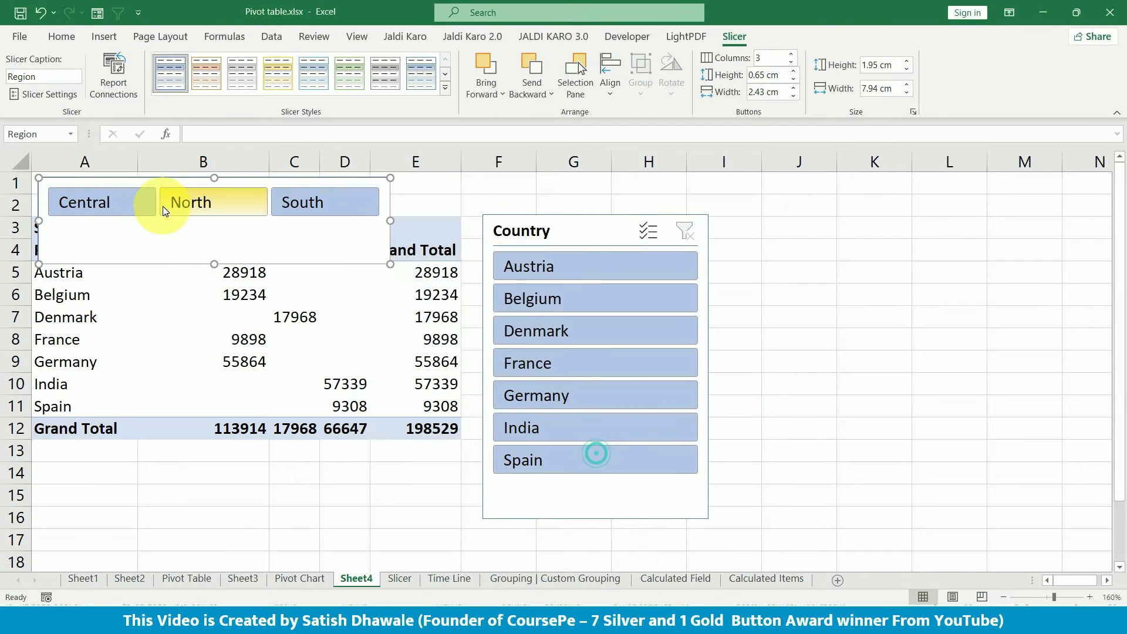
Step: Make row 2 taller and resize the Region slicer to about 1.18 cm high, spanning nearly the full width of the PivotTable
{"action": "left_click_drag", "start_coordinate": [216, 263], "coordinate": [194, 215]}
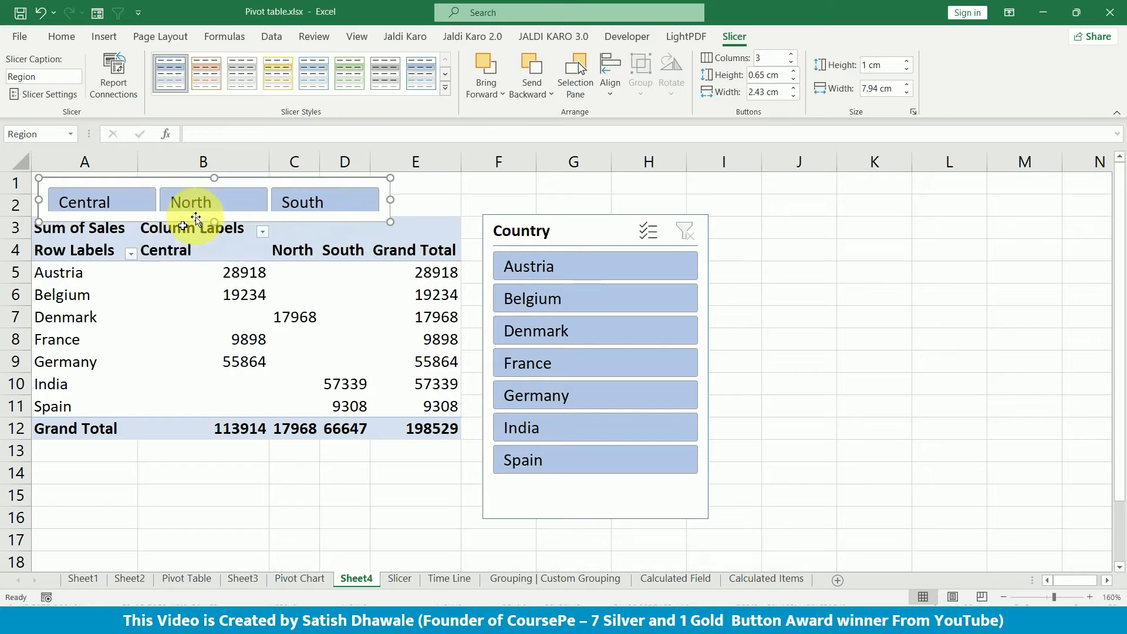
{"action": "left_click_drag", "start_coordinate": [23, 215], "coordinate": [26, 237]}
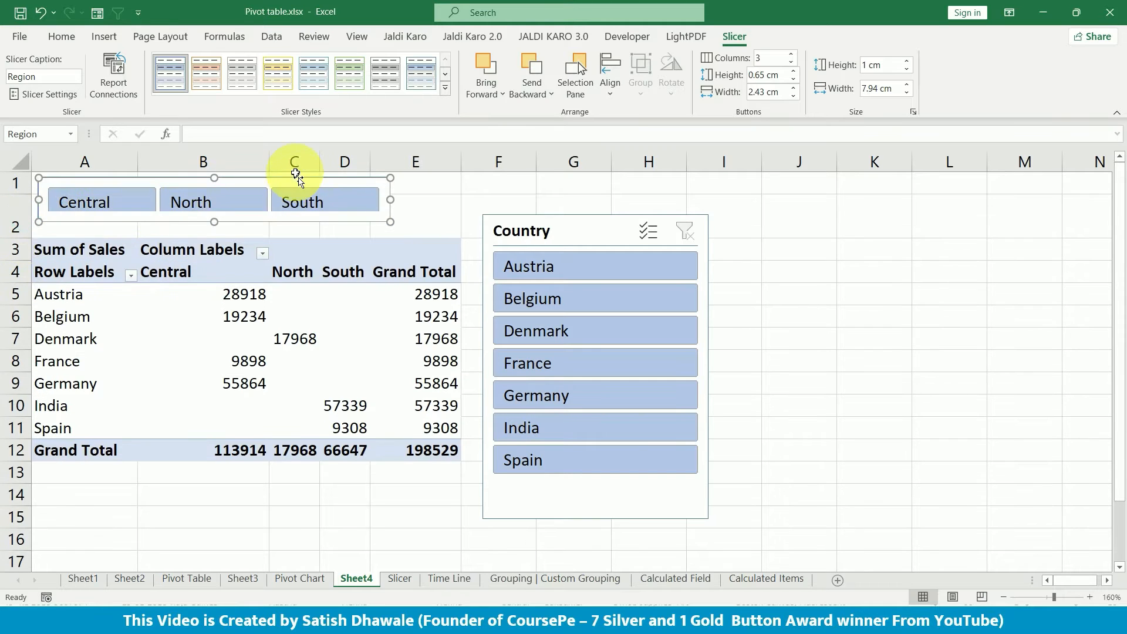
{"action": "left_click_drag", "start_coordinate": [214, 222], "coordinate": [218, 229]}
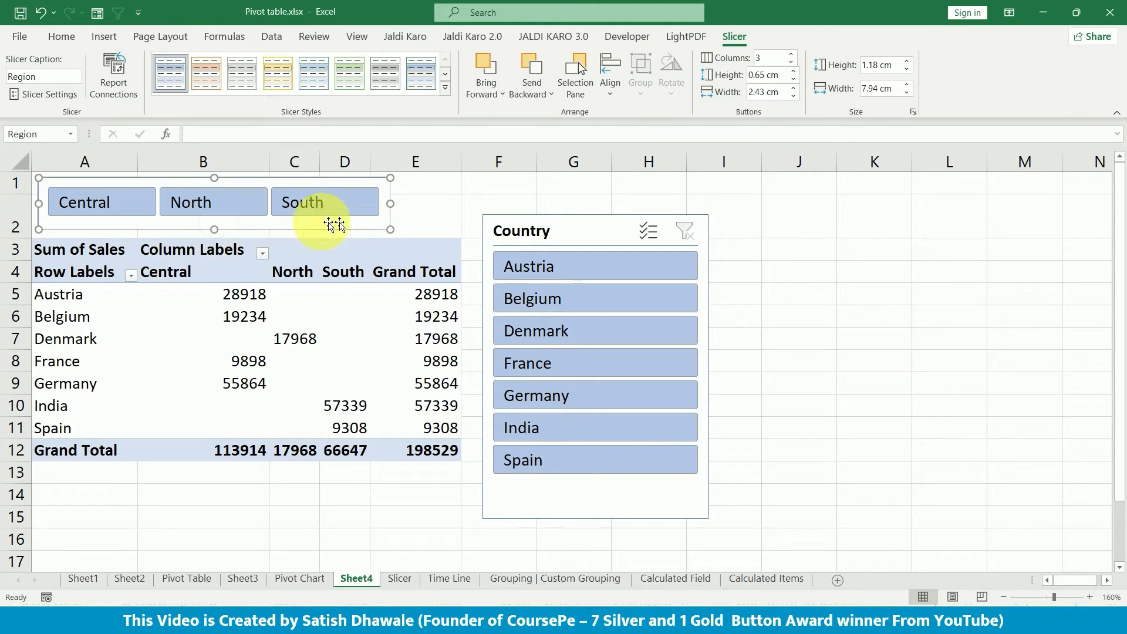
{"action": "left_click_drag", "start_coordinate": [394, 203], "coordinate": [464, 197]}
{"action": "left_click", "coordinate": [528, 189]}
Step: Filter the PivotTable by single regions, switching between Central, North and South, and finish by selecting all three regions together
{"action": "left_click", "coordinate": [124, 203]}
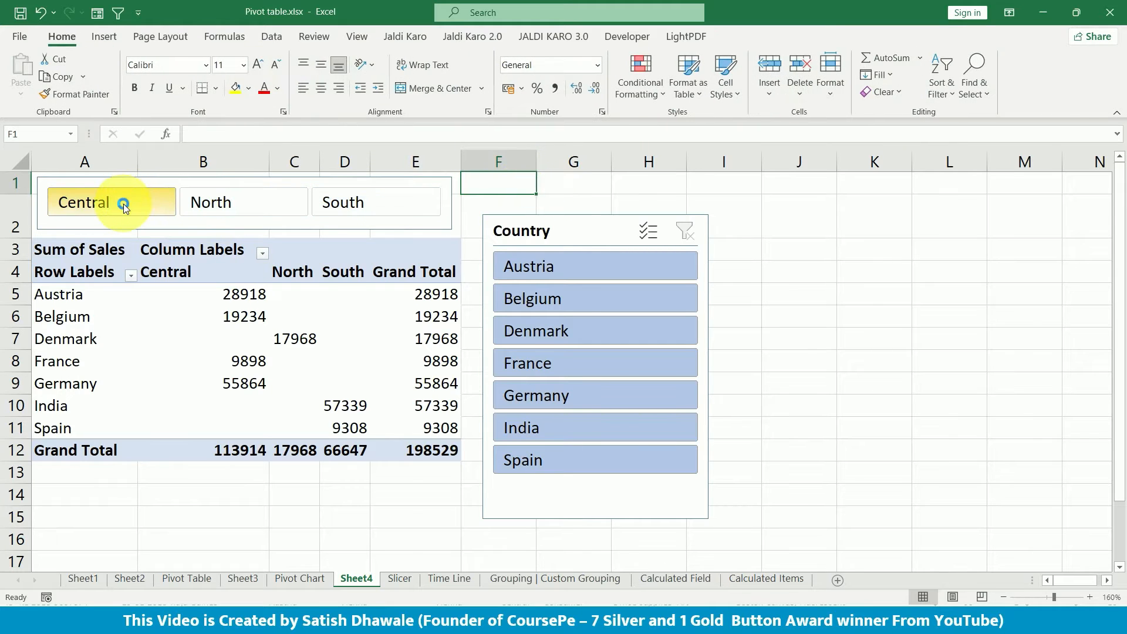
{"action": "left_click", "coordinate": [237, 203]}
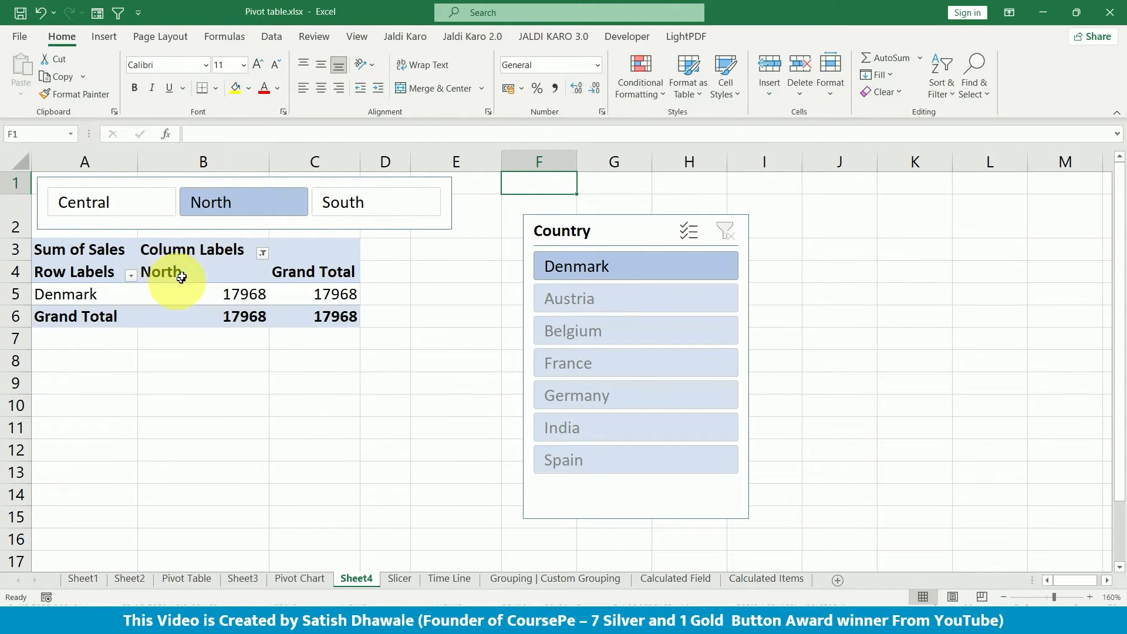
{"action": "left_click", "coordinate": [133, 203]}
{"action": "left_click", "coordinate": [337, 202]}
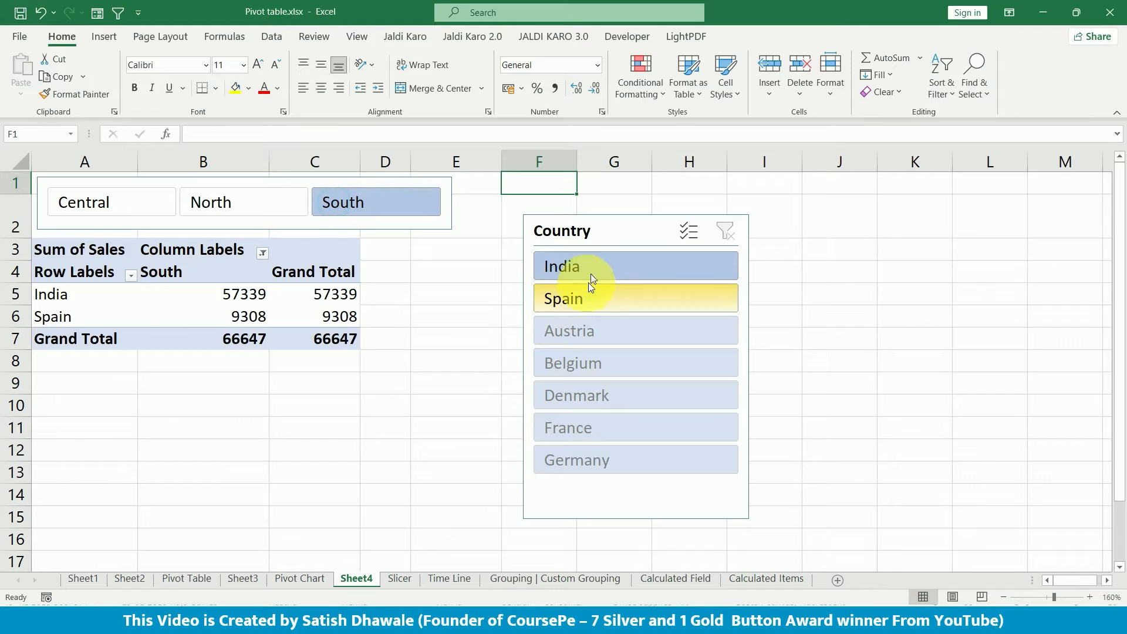
{"action": "left_click", "coordinate": [262, 206]}
{"action": "left_click", "coordinate": [129, 207]}
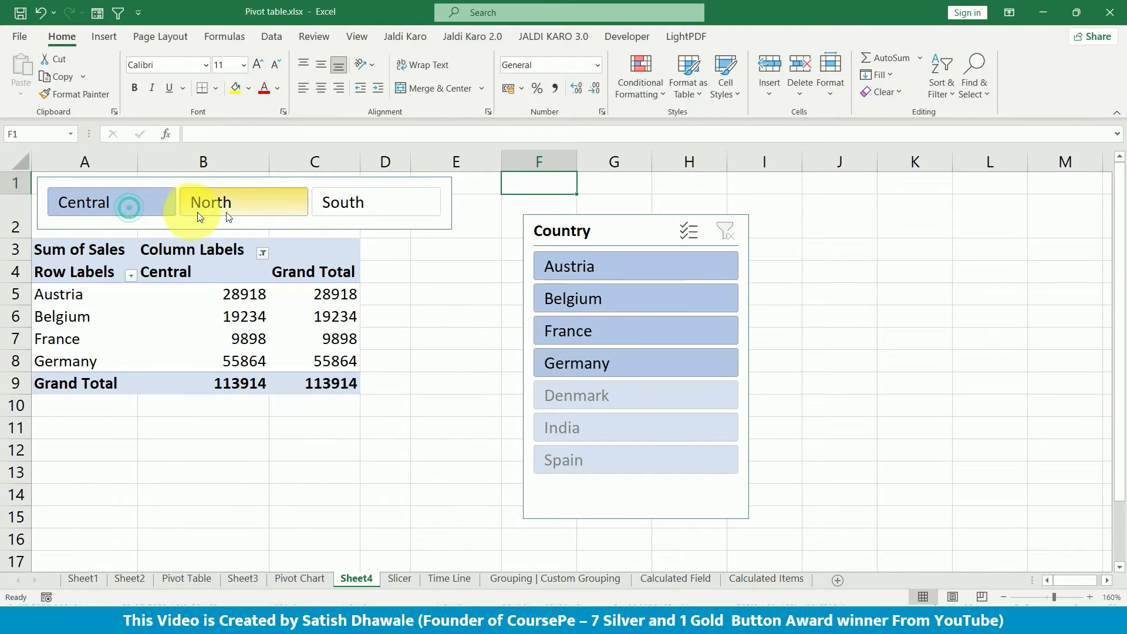
{"action": "left_click", "coordinate": [393, 202], "text": "shift"}
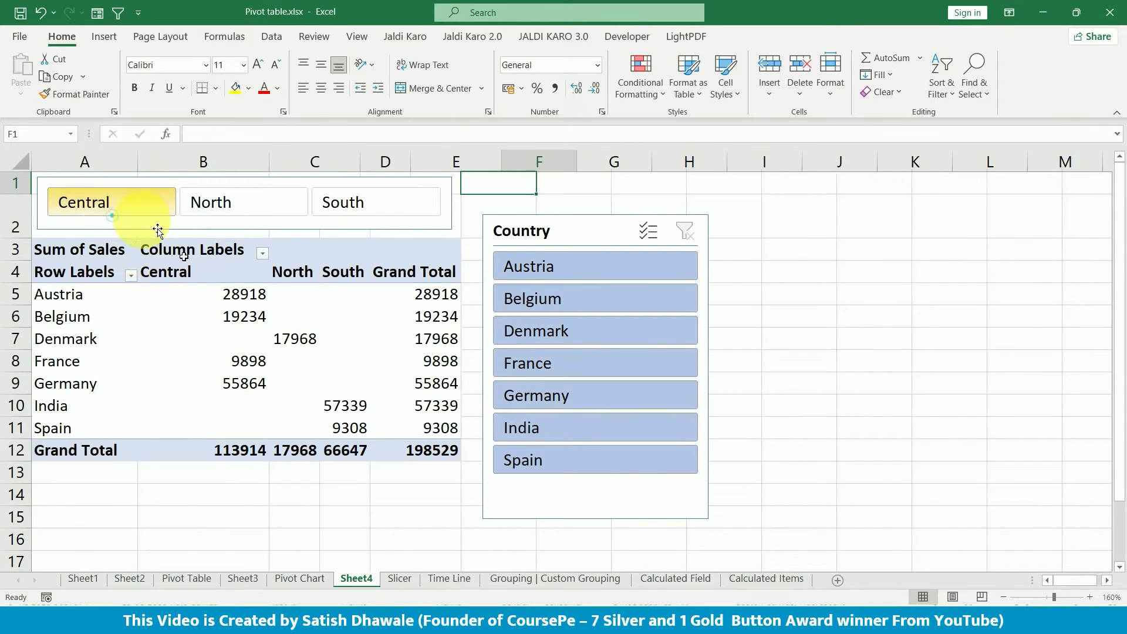
Step: Filter the PivotTable to Central and South together, reduce it to Central, and extend the selection through South to include all regions
{"action": "left_click", "coordinate": [112, 212]}
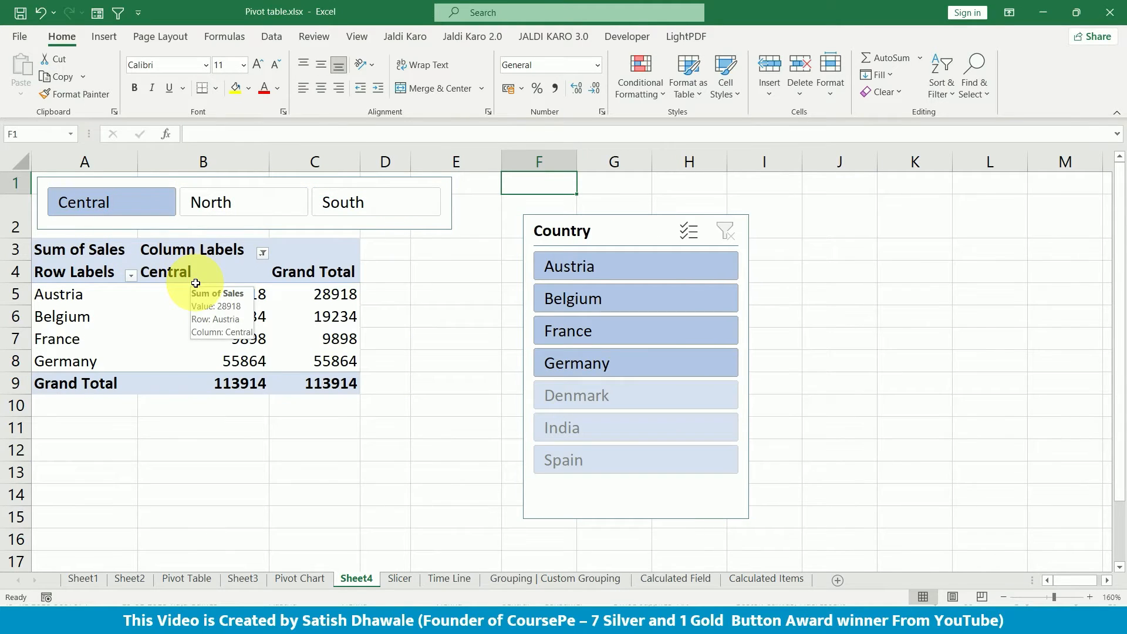
{"action": "left_click", "coordinate": [381, 205], "text": "ctrl"}
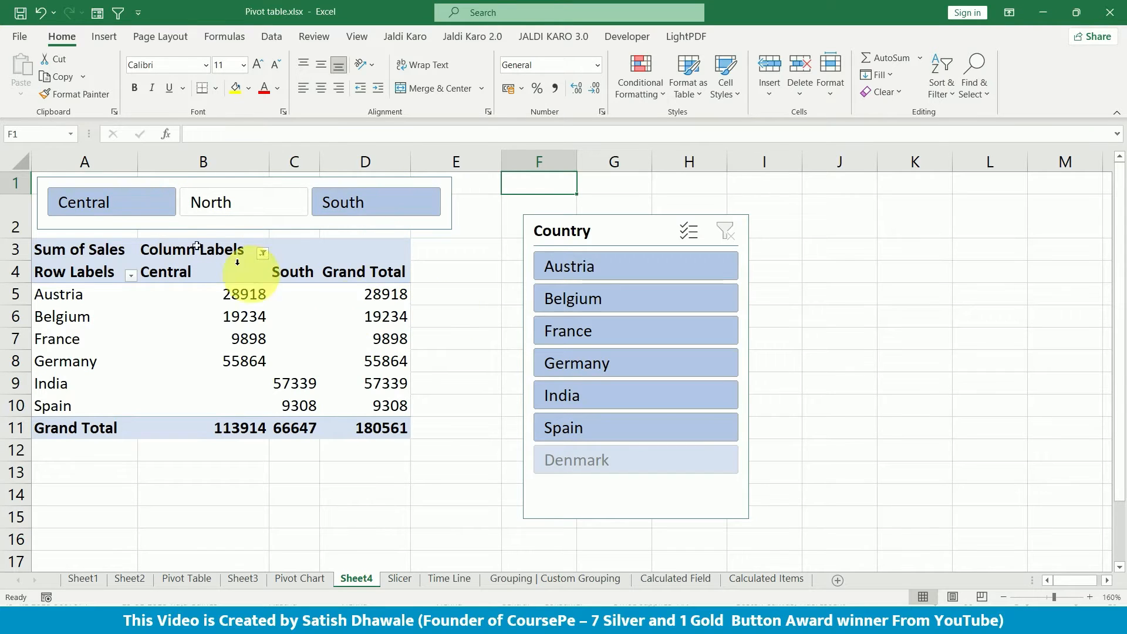
{"action": "left_click", "coordinate": [109, 210]}
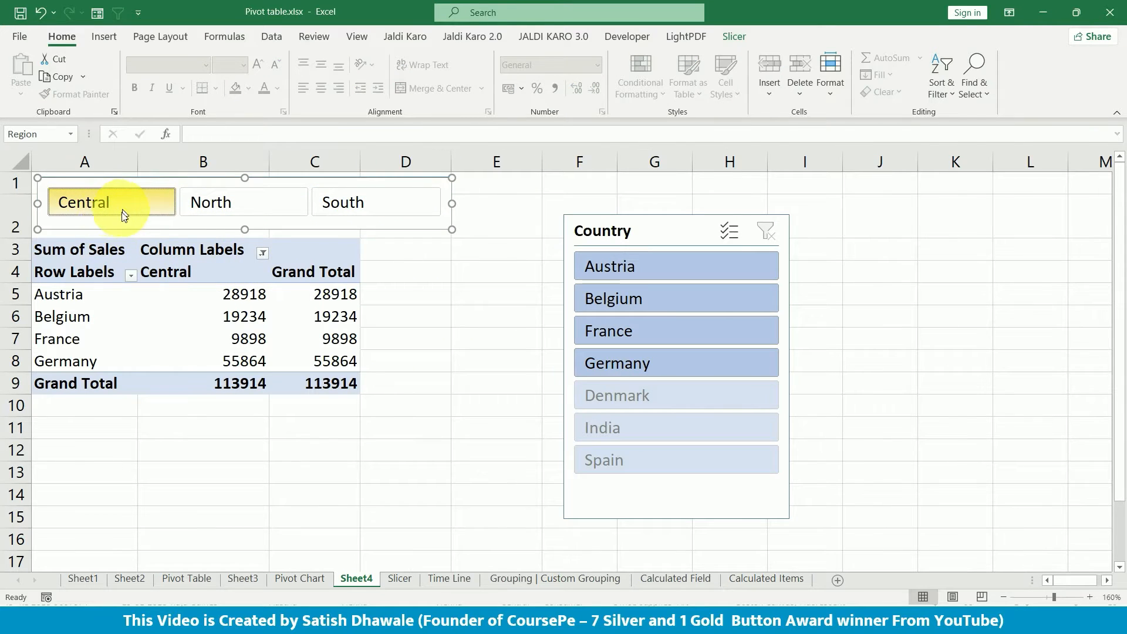
{"action": "left_click", "coordinate": [110, 206]}
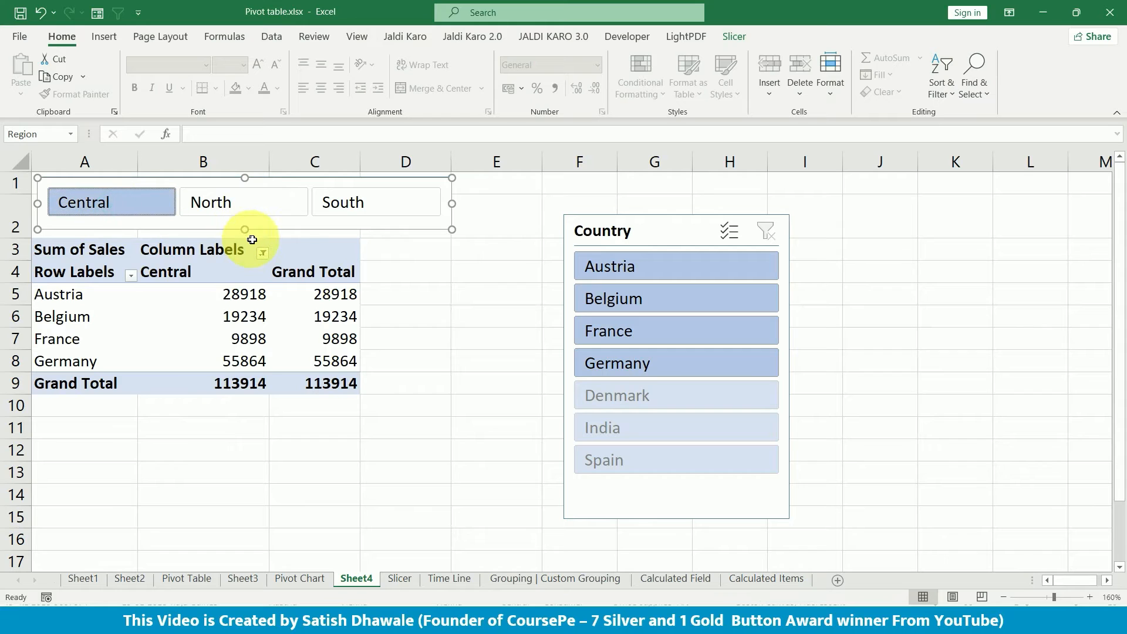
{"action": "left_click", "coordinate": [385, 203], "text": "shift"}
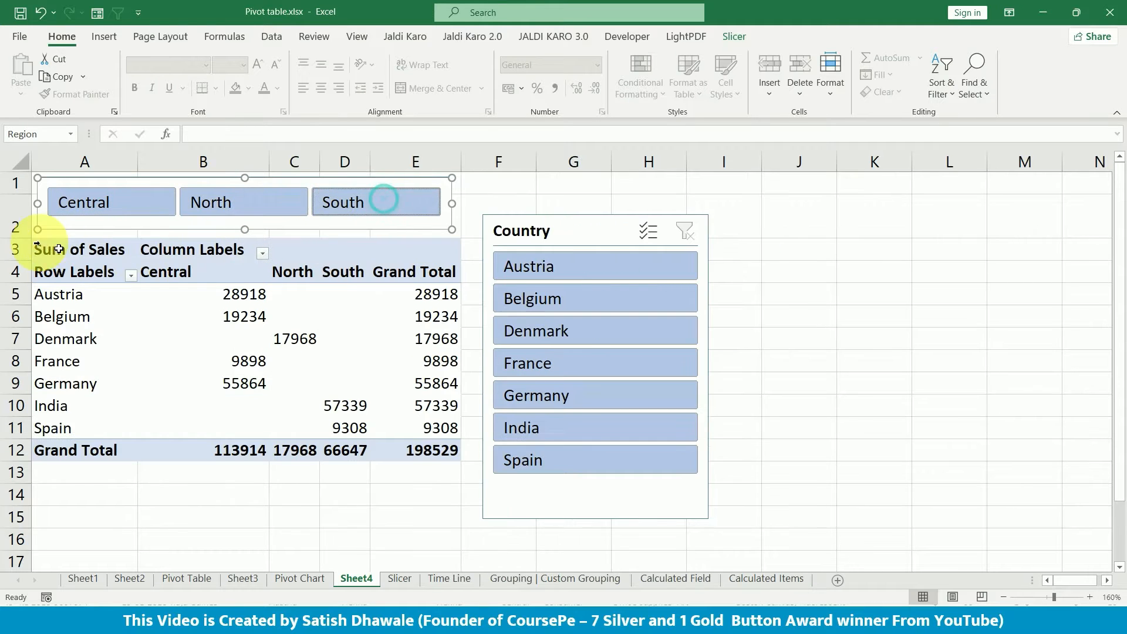
Step: Move the Country slicer up beside the Region slicer, filter by Austria, Belgium, Denmark, France and Germany in turn, and clear the filter
{"action": "left_click", "coordinate": [573, 269]}
{"action": "left_click_drag", "start_coordinate": [599, 227], "coordinate": [535, 192]}
{"action": "left_click", "coordinate": [536, 268]}
{"action": "left_click", "coordinate": [529, 295]}
{"action": "left_click", "coordinate": [529, 330]}
{"action": "left_click", "coordinate": [531, 362]}
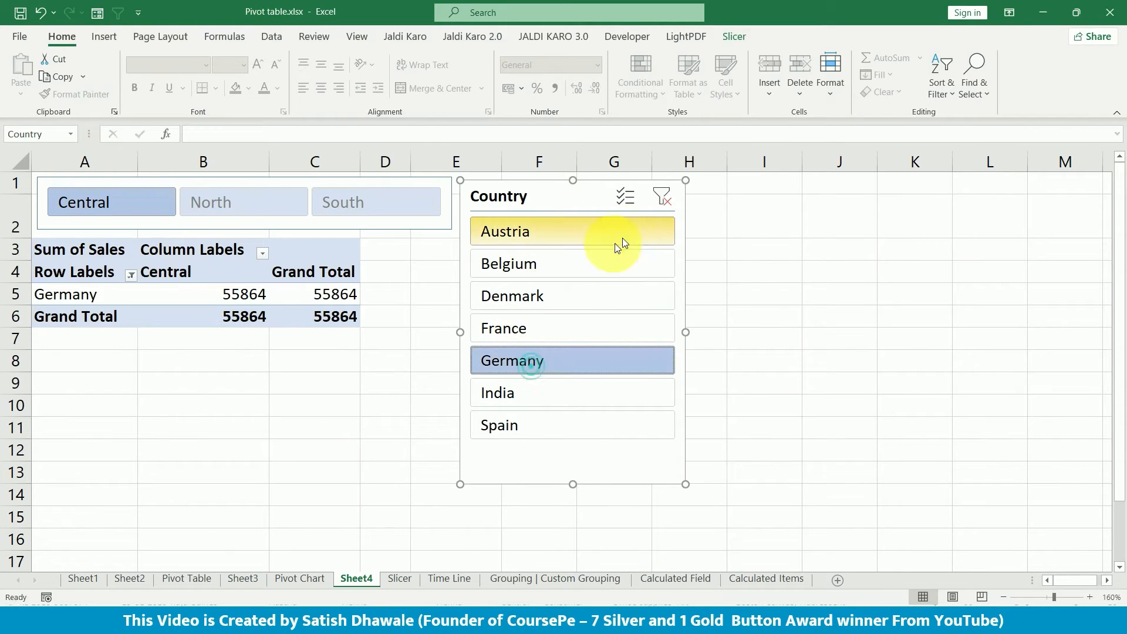
{"action": "left_click", "coordinate": [650, 204]}
Step: Filter by Austria, clear the country filter, and move the Country slicer into column F, clear of the Grand Total column
{"action": "left_click_drag", "start_coordinate": [530, 201], "coordinate": [565, 217]}
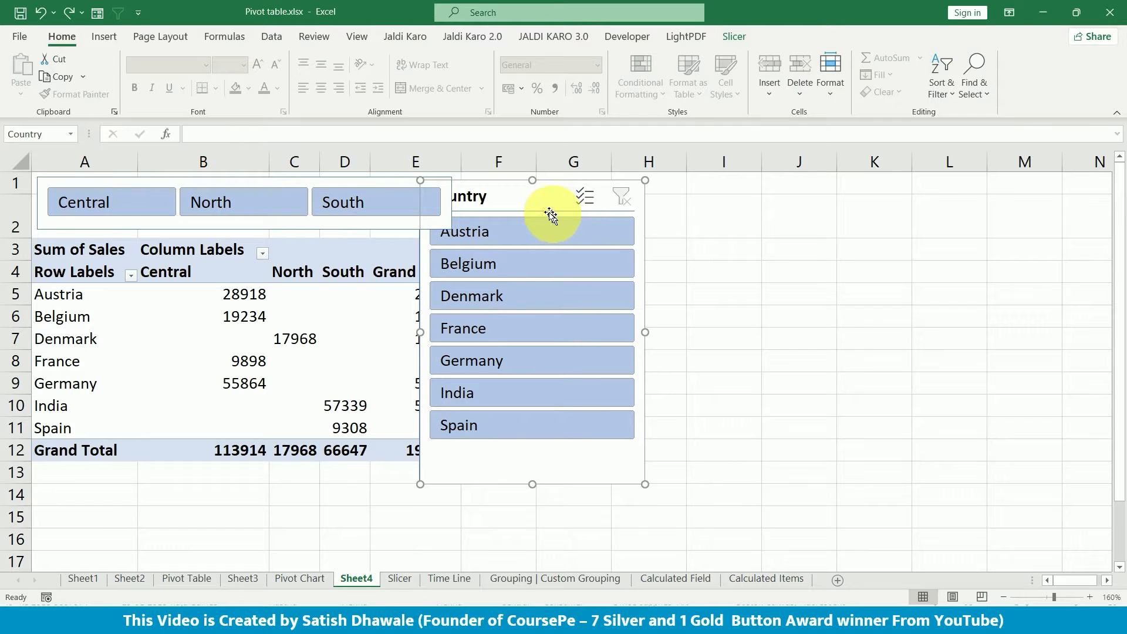
{"action": "left_click", "coordinate": [502, 233]}
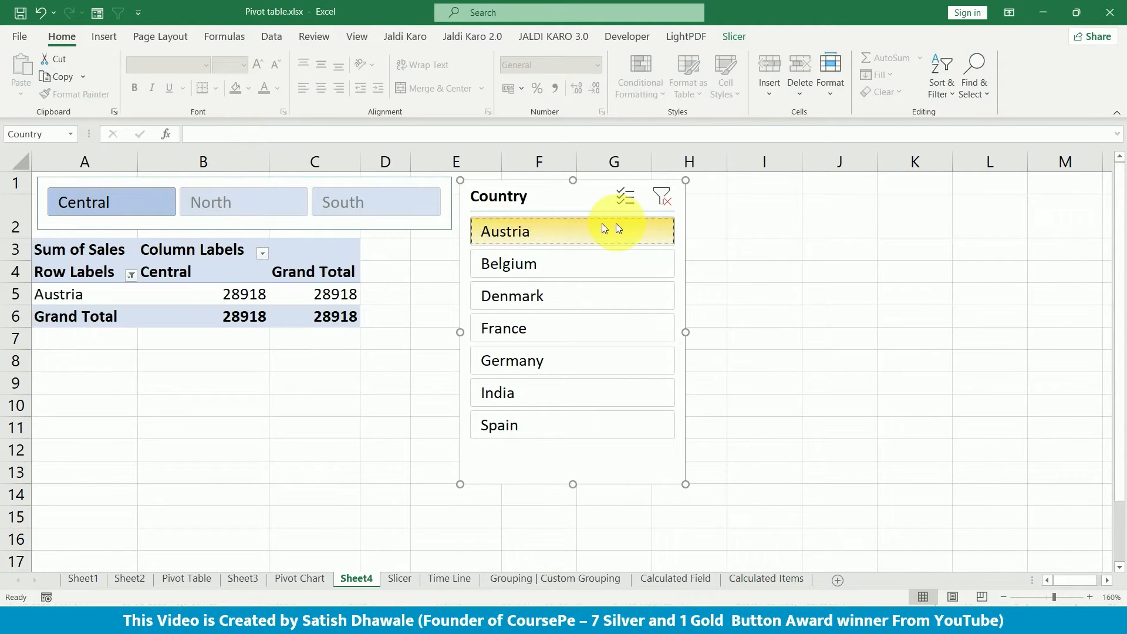
{"action": "left_click", "coordinate": [661, 198]}
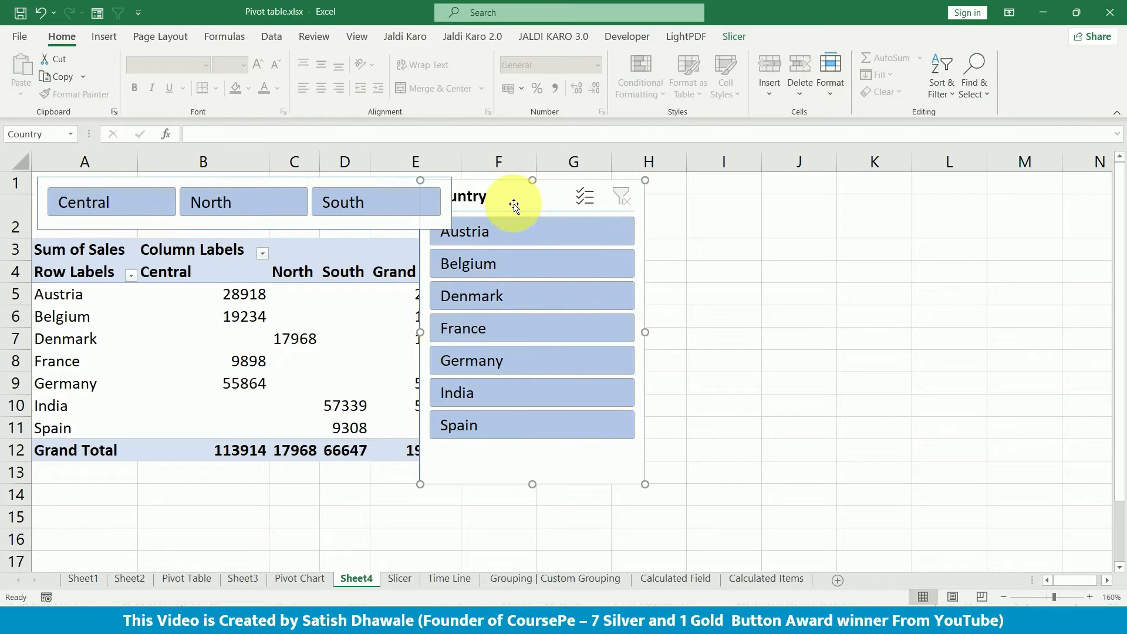
{"action": "left_click_drag", "start_coordinate": [511, 208], "coordinate": [593, 212]}
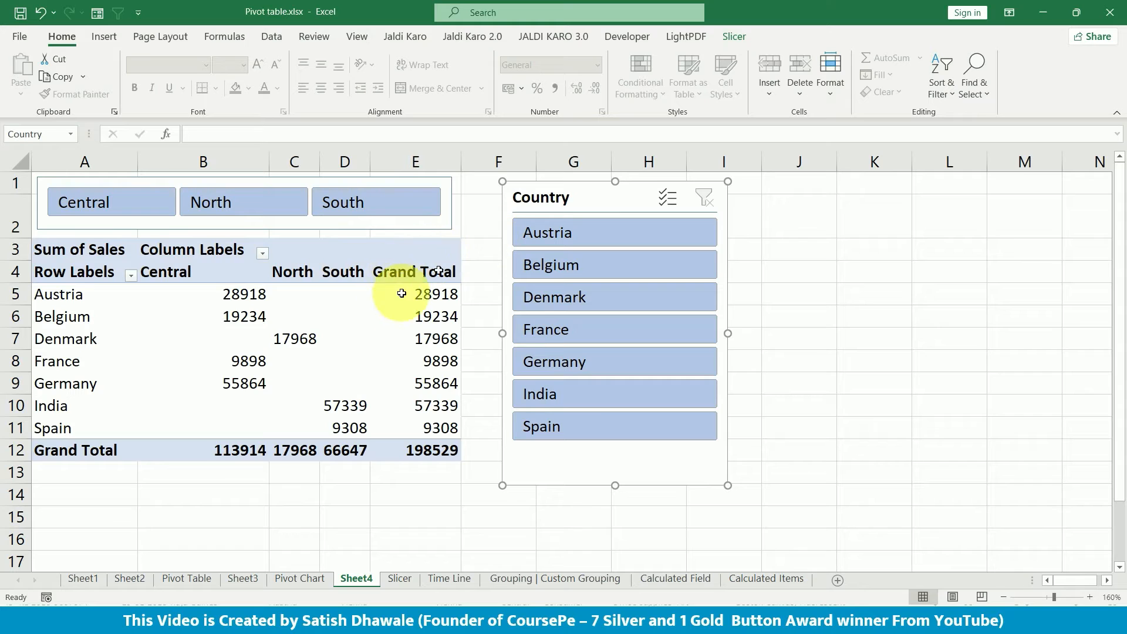
Step: Filter the PivotTable to Austria, select the whole reduced table to inspect its width, and clear the country filter
{"action": "left_click", "coordinate": [640, 233]}
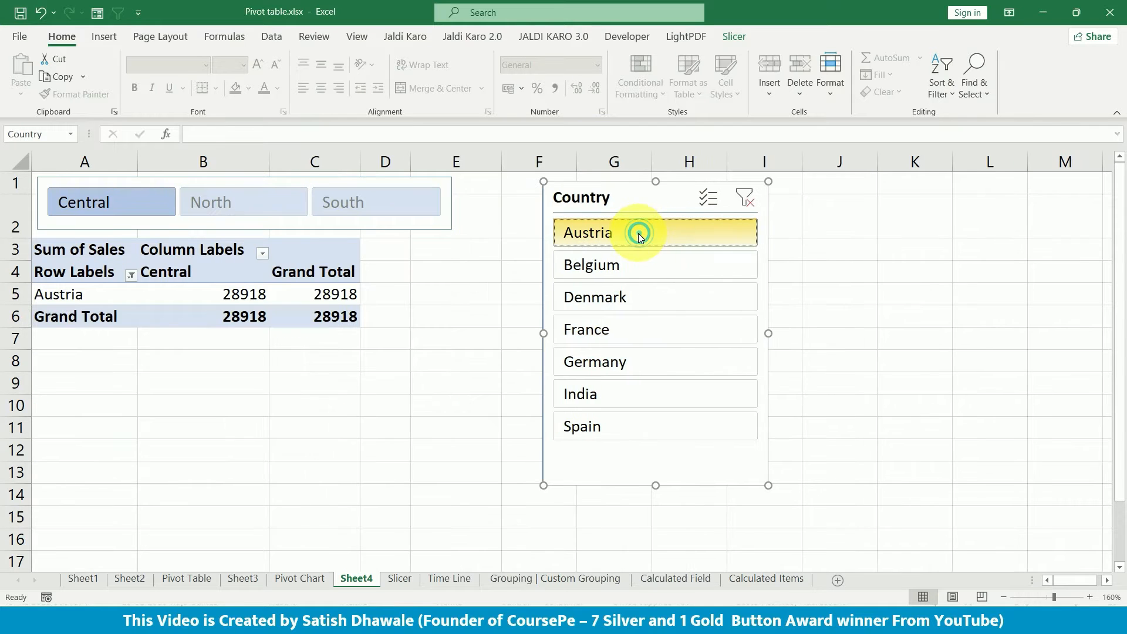
{"action": "left_click_drag", "start_coordinate": [332, 253], "coordinate": [70, 329]}
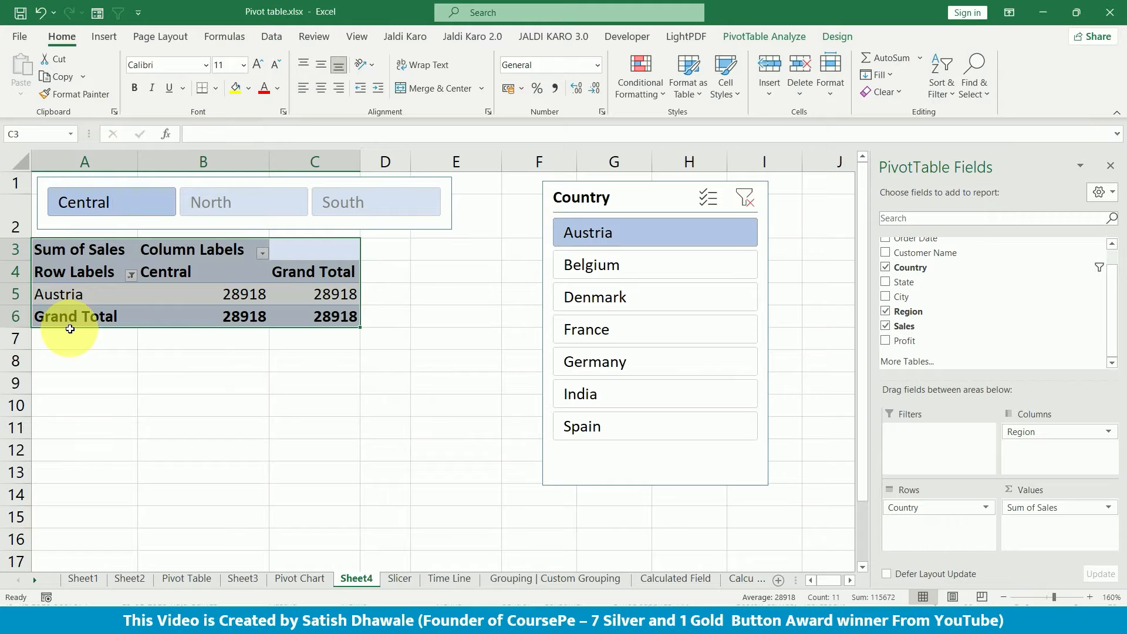
{"action": "left_click", "coordinate": [749, 205]}
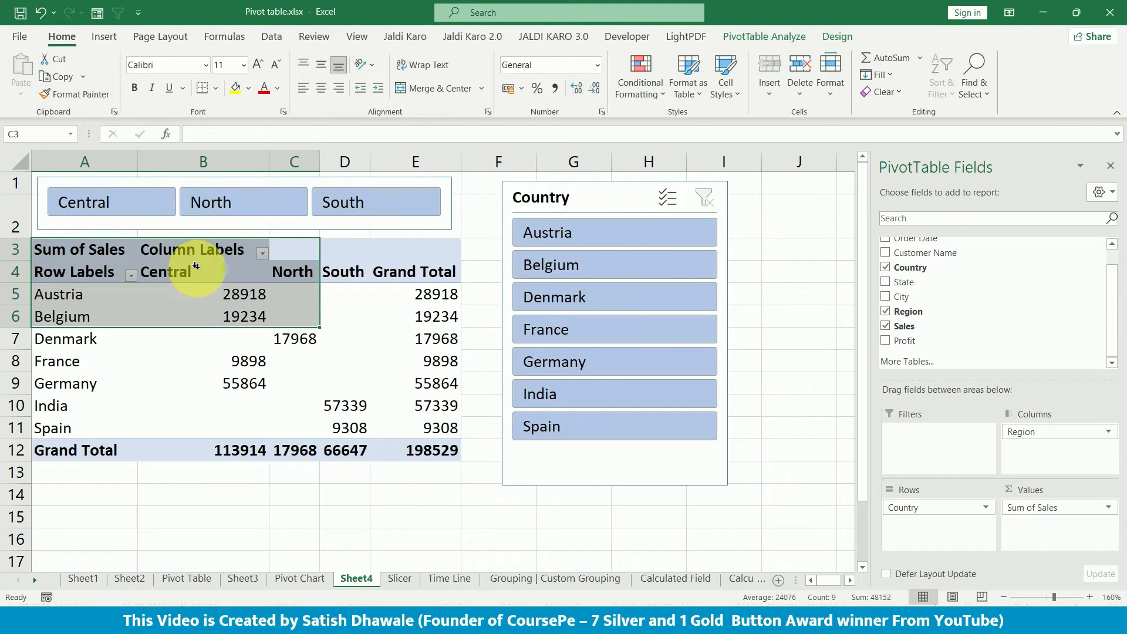
Step: Highlight the Central, South and Grand Total columns, filter to Austria to compare the column layout, and clear the filter again
{"action": "left_click", "coordinate": [179, 272]}
{"action": "left_click", "coordinate": [345, 265]}
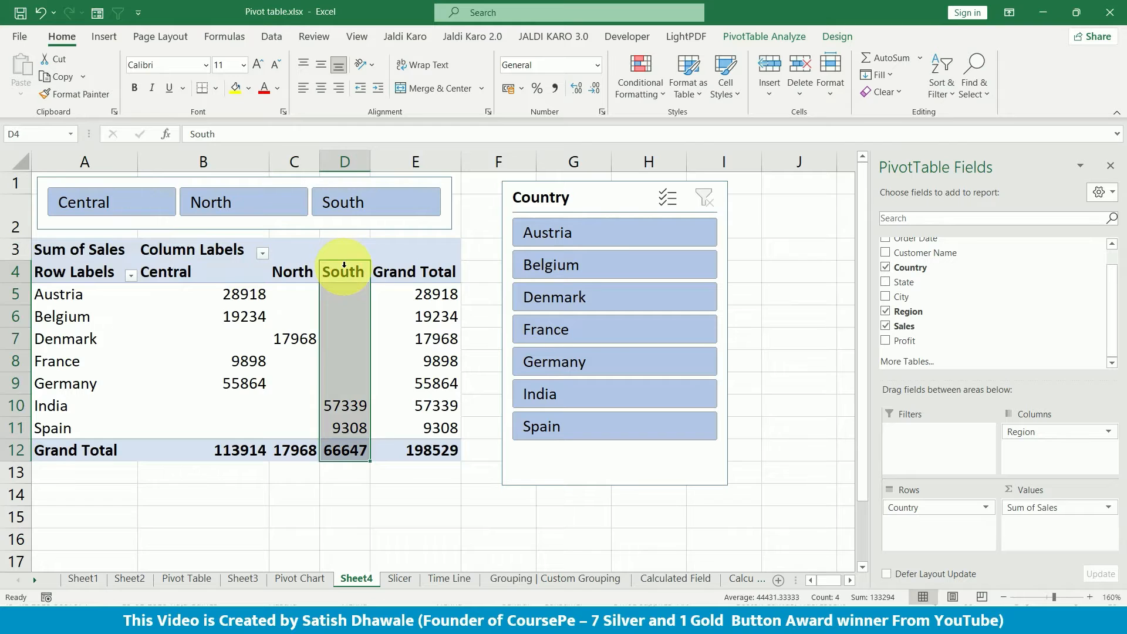
{"action": "left_click", "coordinate": [415, 271]}
{"action": "left_click", "coordinate": [665, 201]}
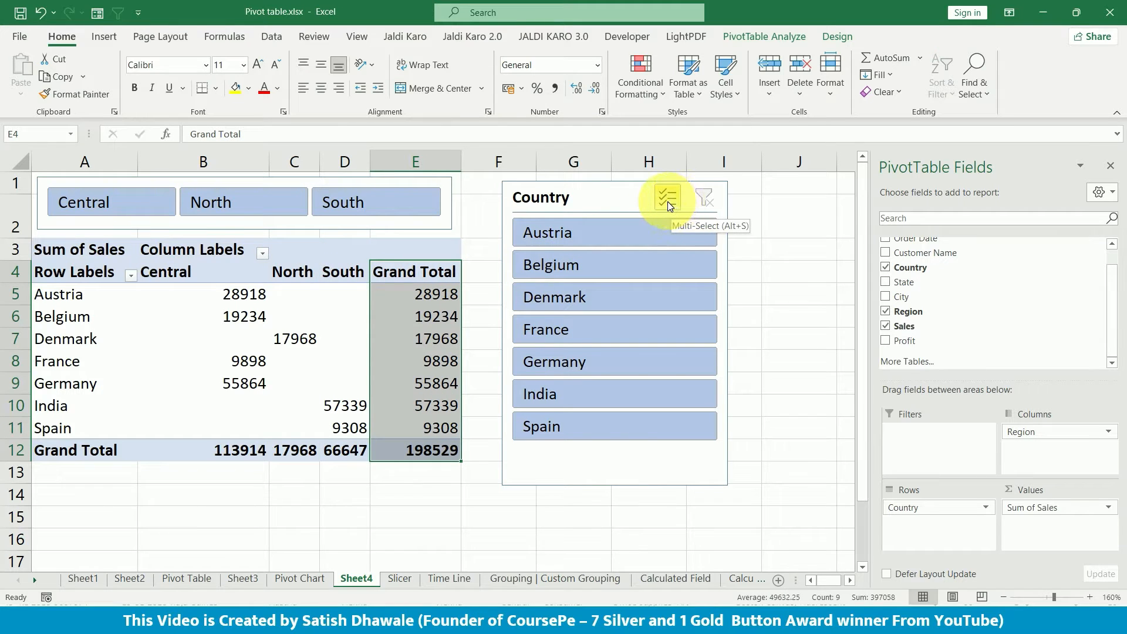
{"action": "left_click", "coordinate": [659, 241]}
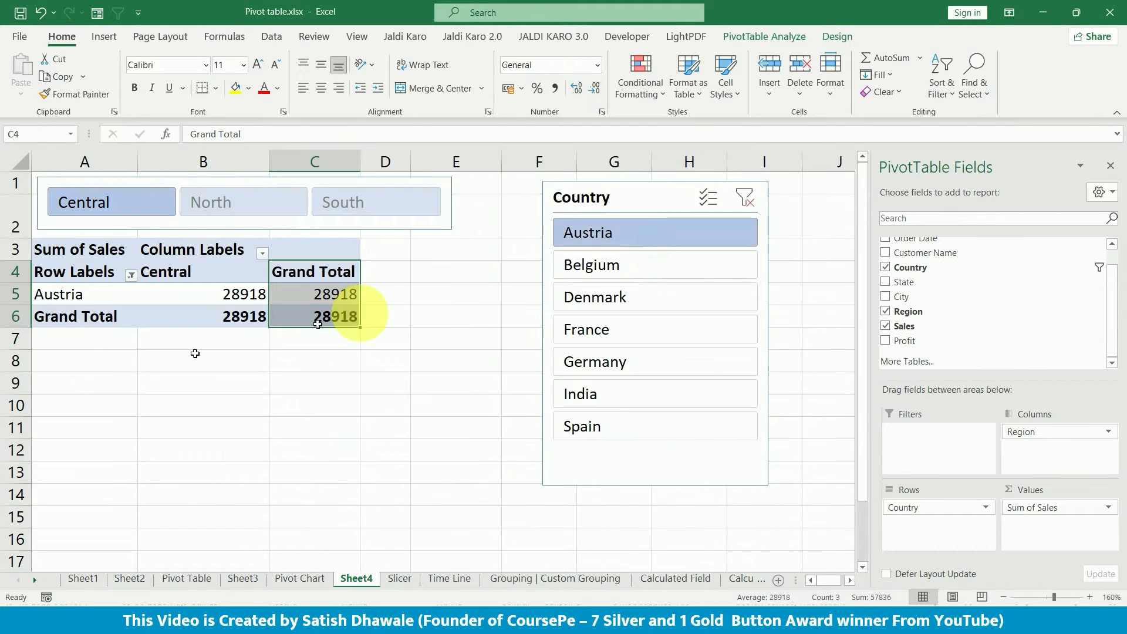
{"action": "left_click", "coordinate": [741, 202]}
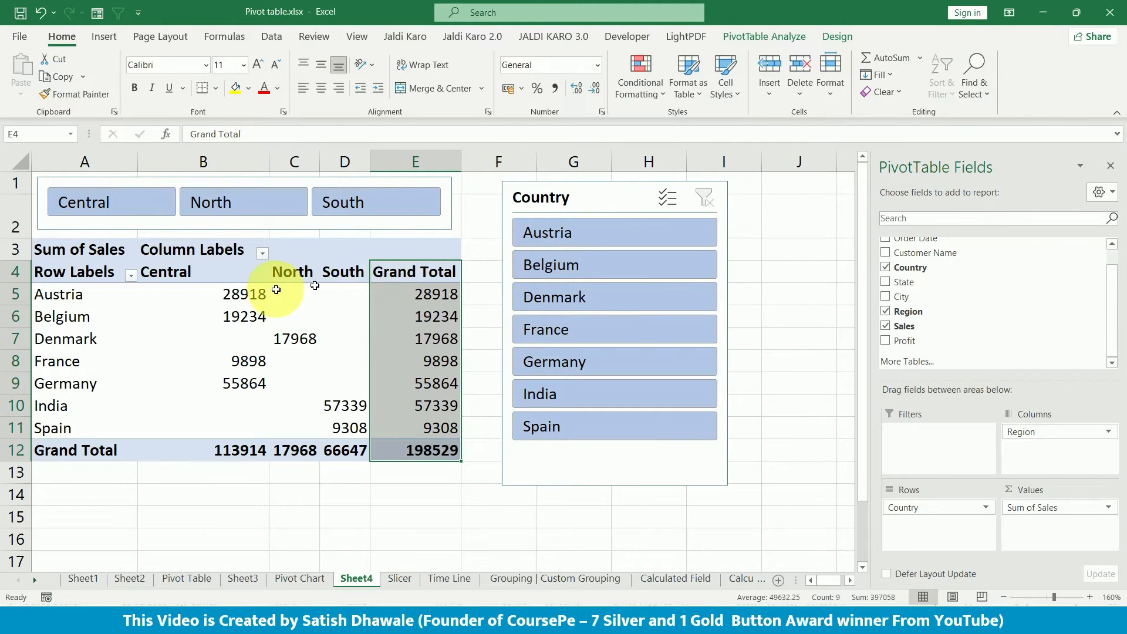
Step: Disable the PivotTable's Autofit column widths on update option in PivotTable Options
{"action": "left_click", "coordinate": [335, 264]}
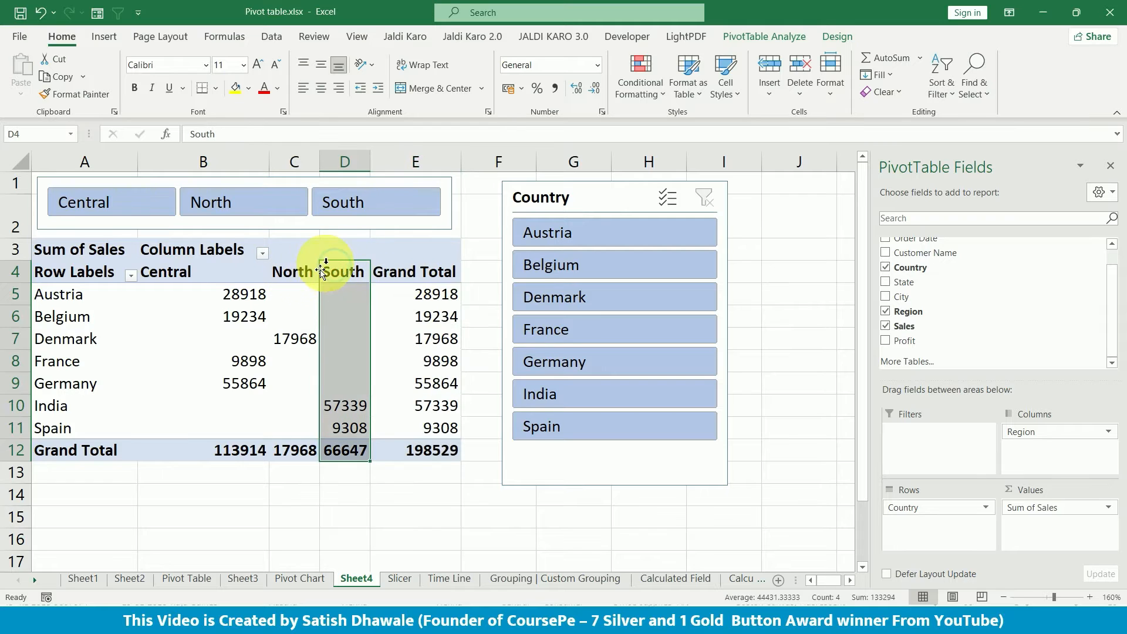
{"action": "left_click", "coordinate": [289, 272]}
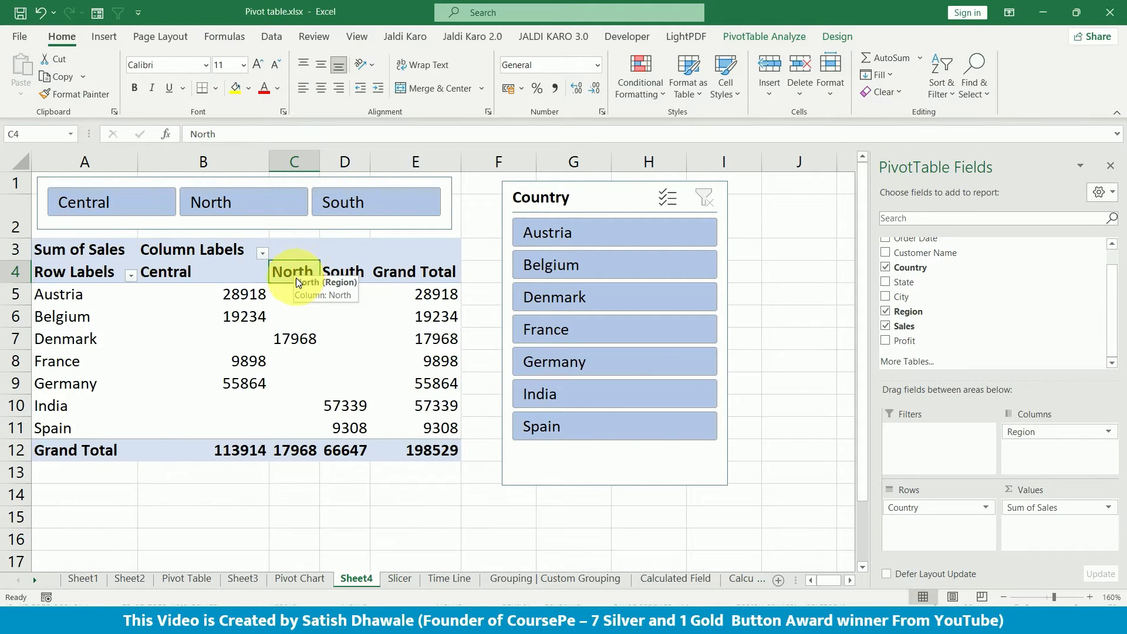
{"action": "right_click", "coordinate": [287, 272]}
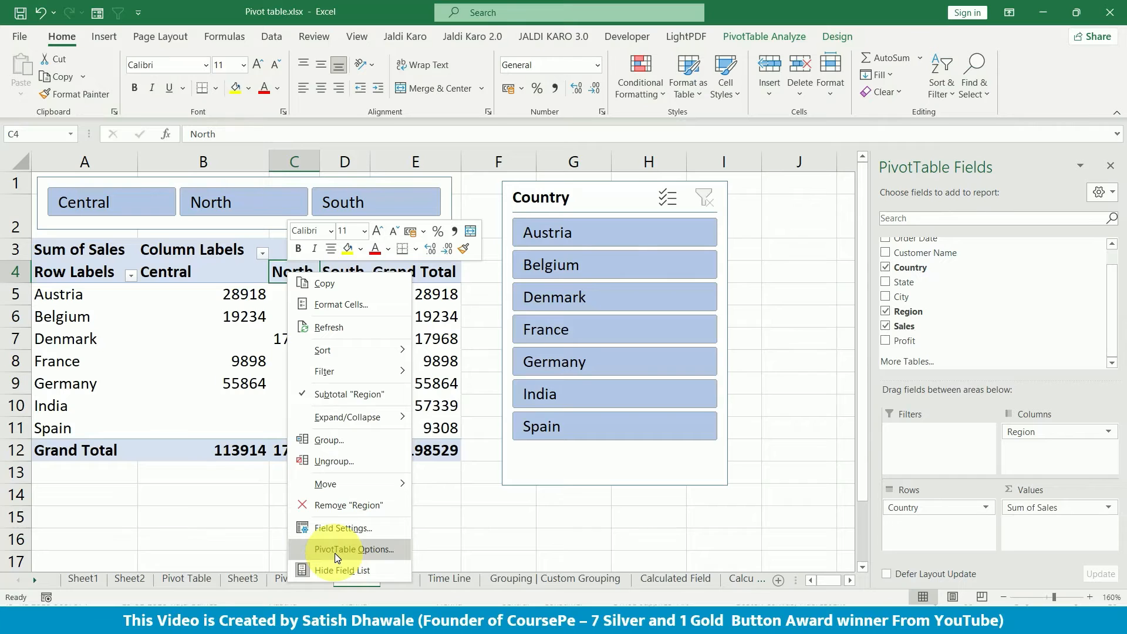
{"action": "left_click", "coordinate": [336, 550]}
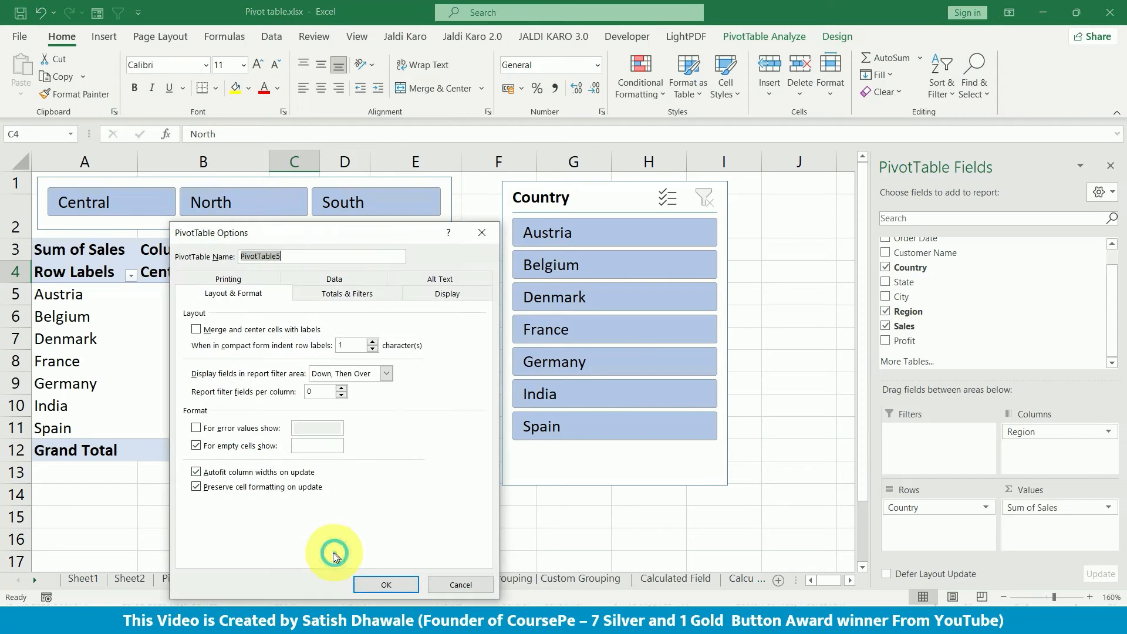
{"action": "left_click", "coordinate": [202, 477]}
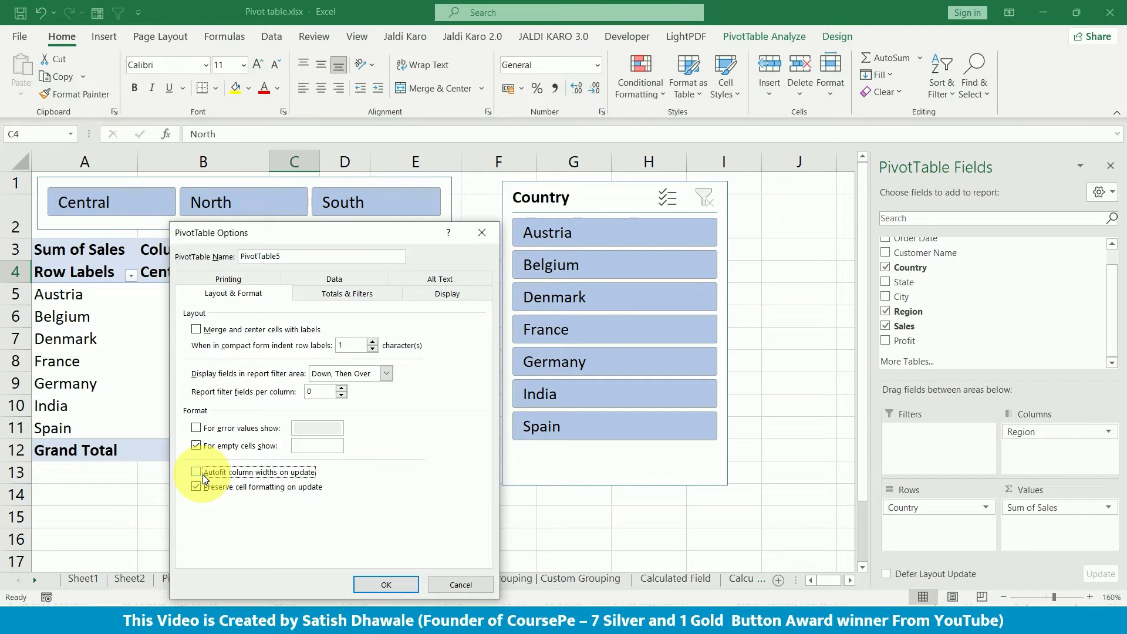
{"action": "left_click", "coordinate": [386, 586]}
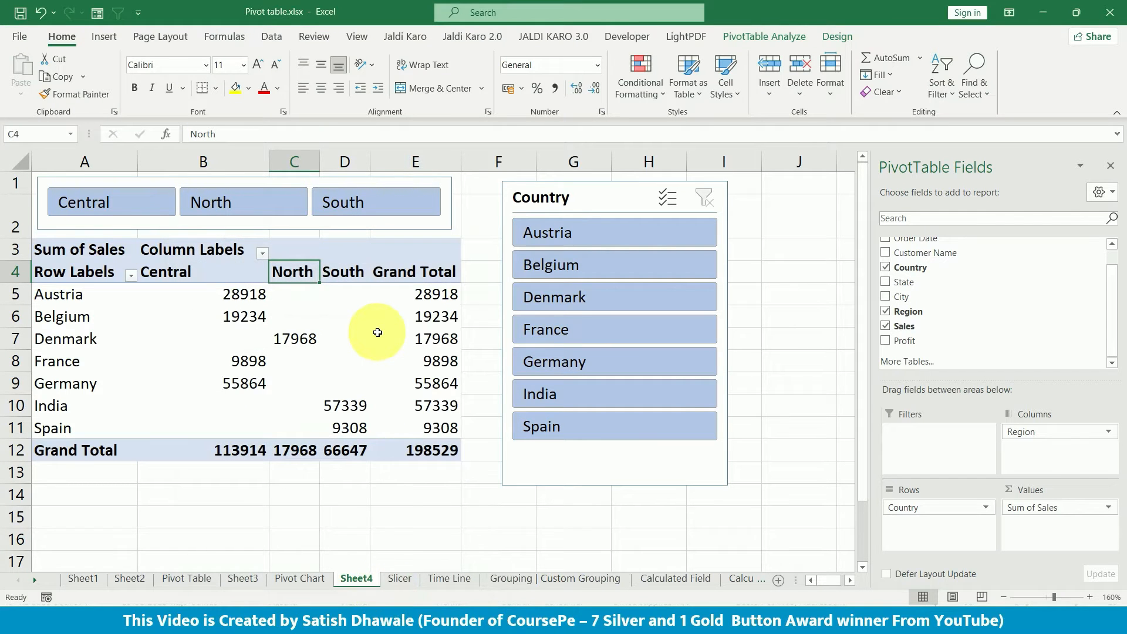
Step: Filter the PivotTable by Austria, Belgium, Denmark and Germany in turn to check how the column widths behave
{"action": "left_click", "coordinate": [376, 339]}
{"action": "left_click", "coordinate": [629, 235]}
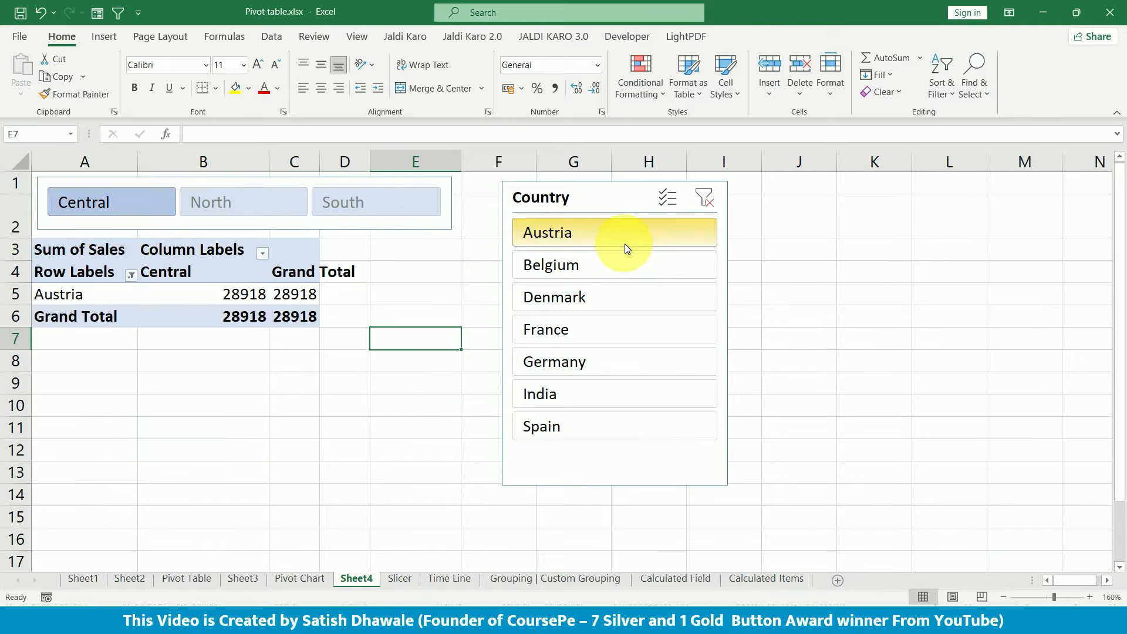
{"action": "left_click", "coordinate": [611, 272]}
{"action": "left_click", "coordinate": [609, 303]}
{"action": "left_click", "coordinate": [605, 362]}
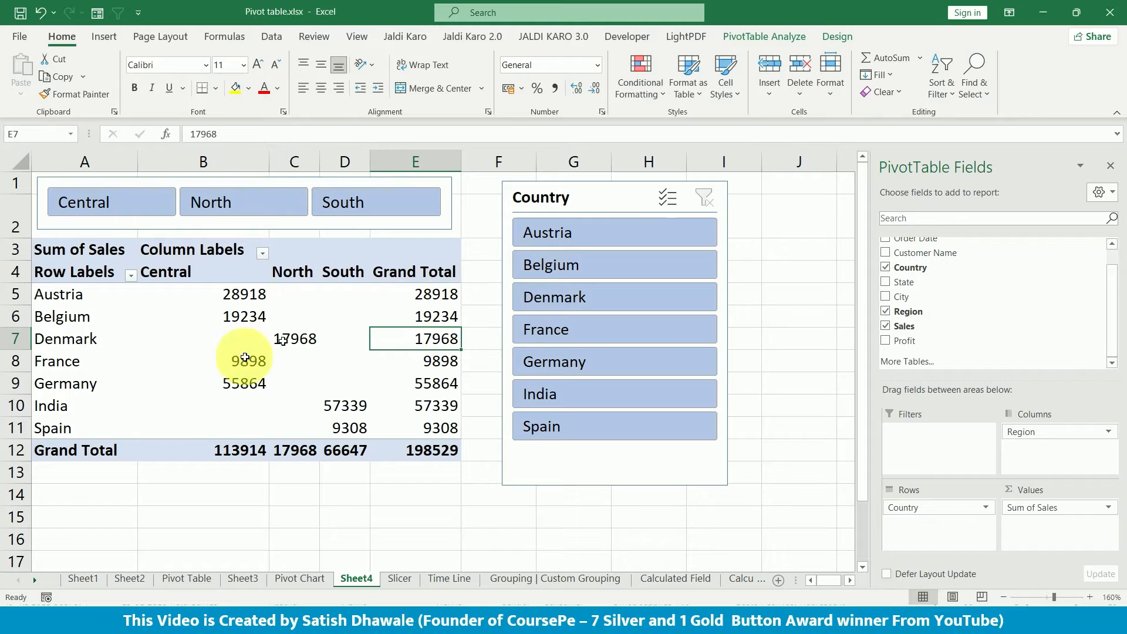
Step: Filter by Austria, Denmark and Germany once more and clear the country filter
{"action": "left_click", "coordinate": [630, 235]}
{"action": "left_click", "coordinate": [606, 296]}
{"action": "left_click", "coordinate": [599, 354]}
{"action": "left_click", "coordinate": [703, 198]}
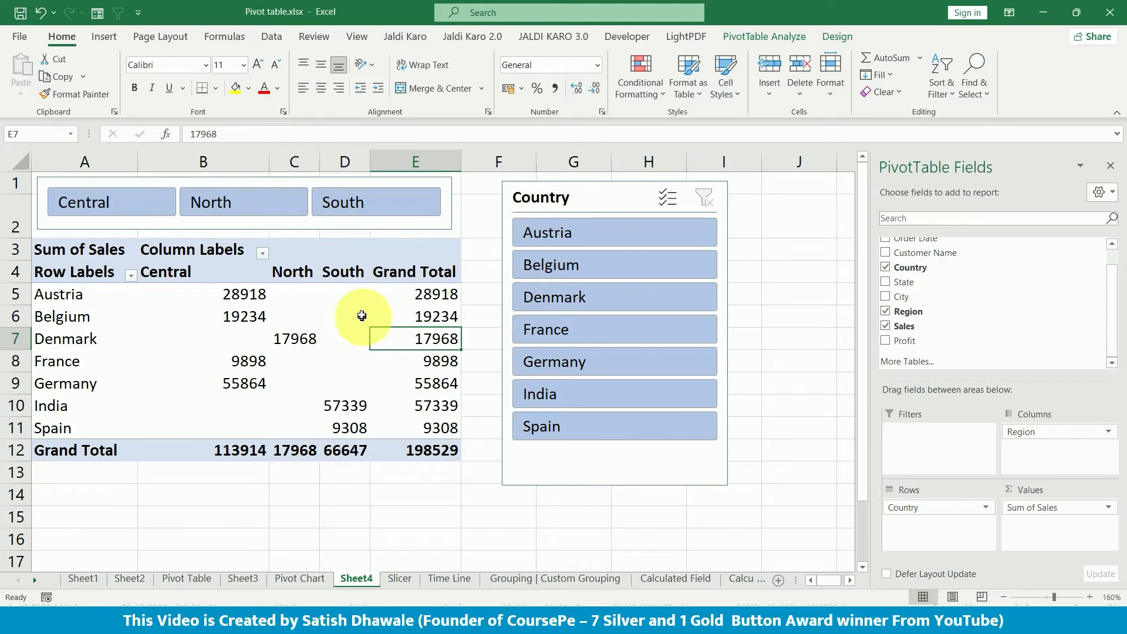
Step: Review the Autofit column widths on update setting in PivotTable Options and leave the dialog without changes
{"action": "right_click", "coordinate": [344, 271]}
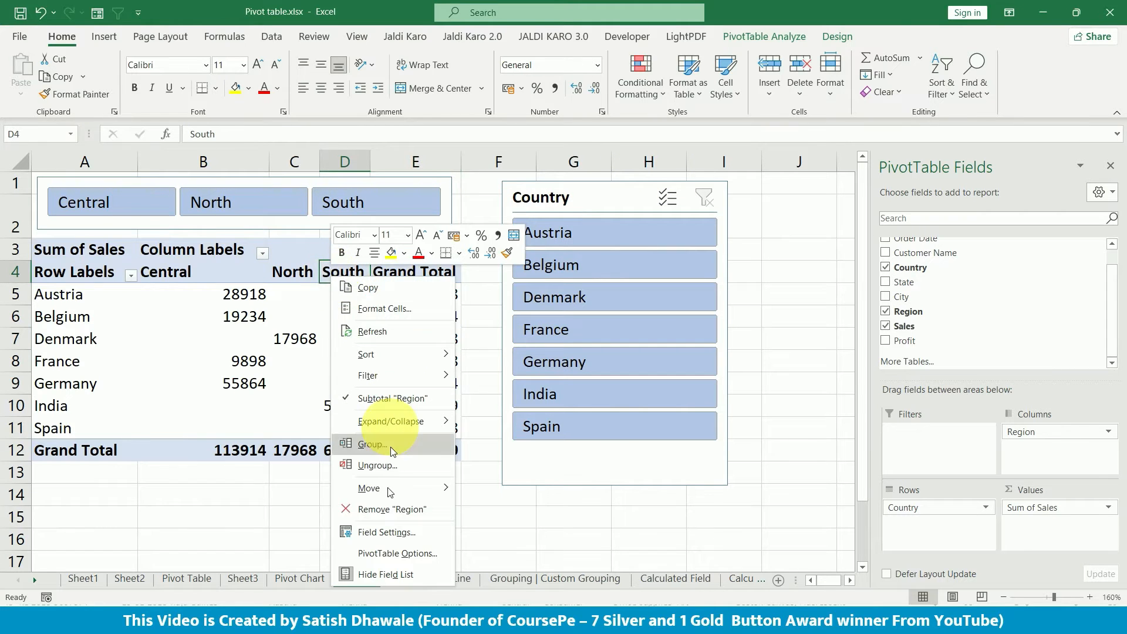
{"action": "left_click", "coordinate": [389, 554]}
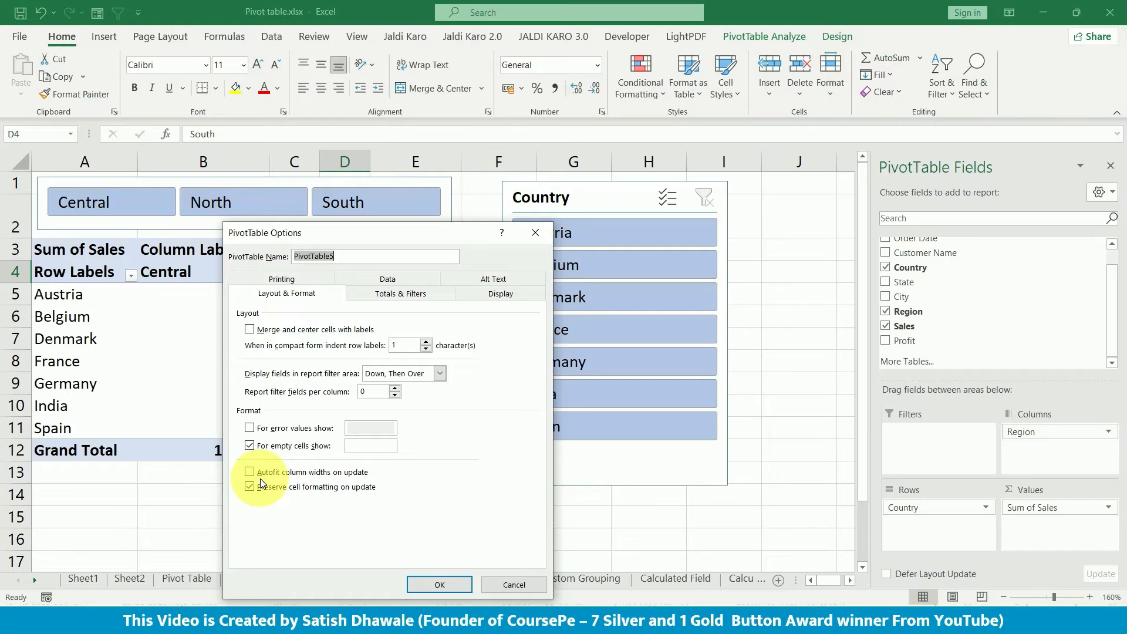
{"action": "key", "text": "Escape"}
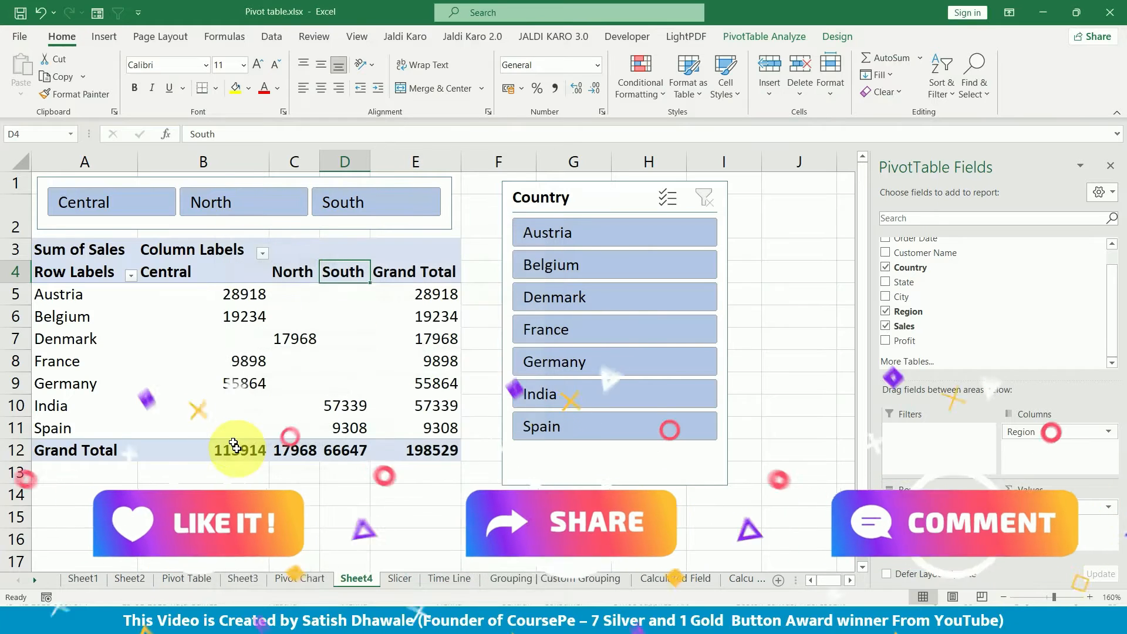
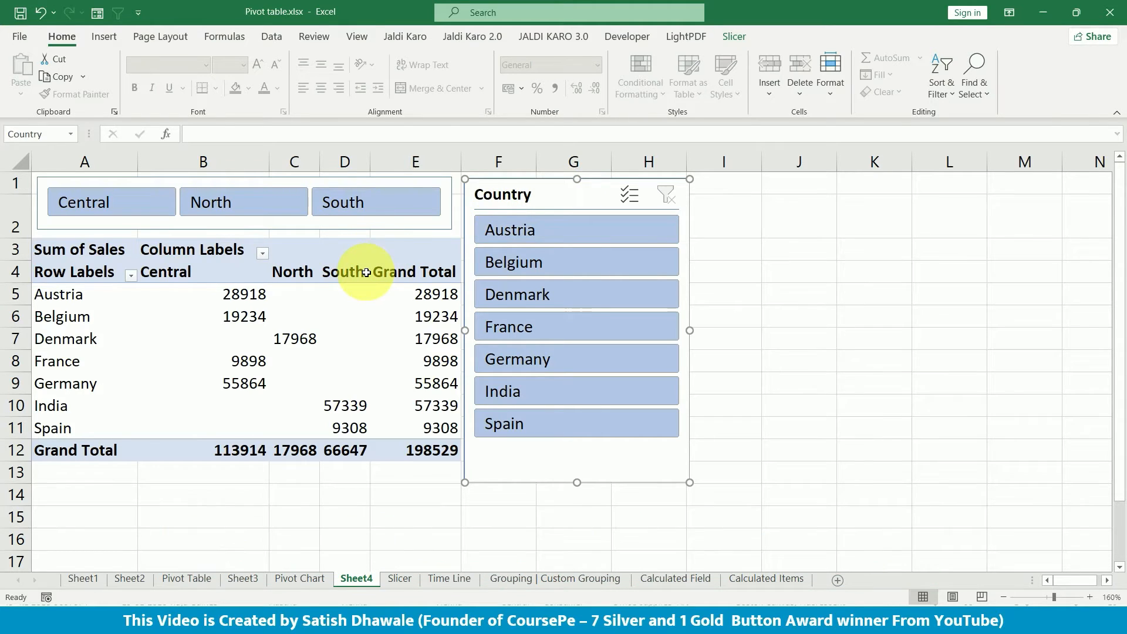
Step: Try the grey slicer style on the Country slicer and apply the blue gradient style instead
{"action": "left_click", "coordinate": [734, 37]}
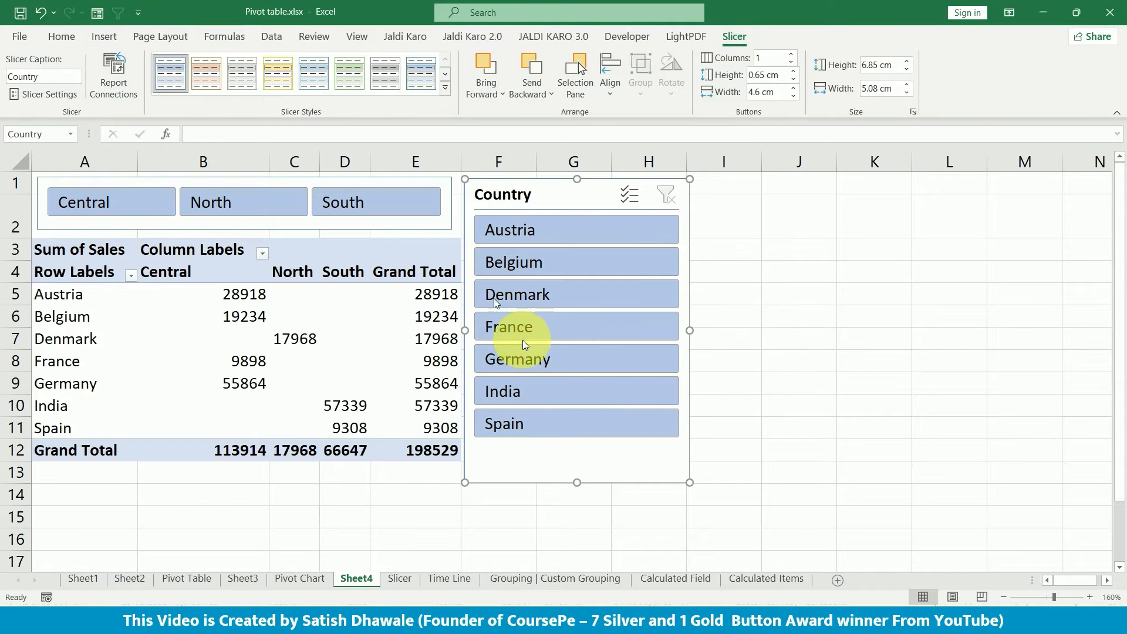
{"action": "left_click", "coordinate": [250, 79]}
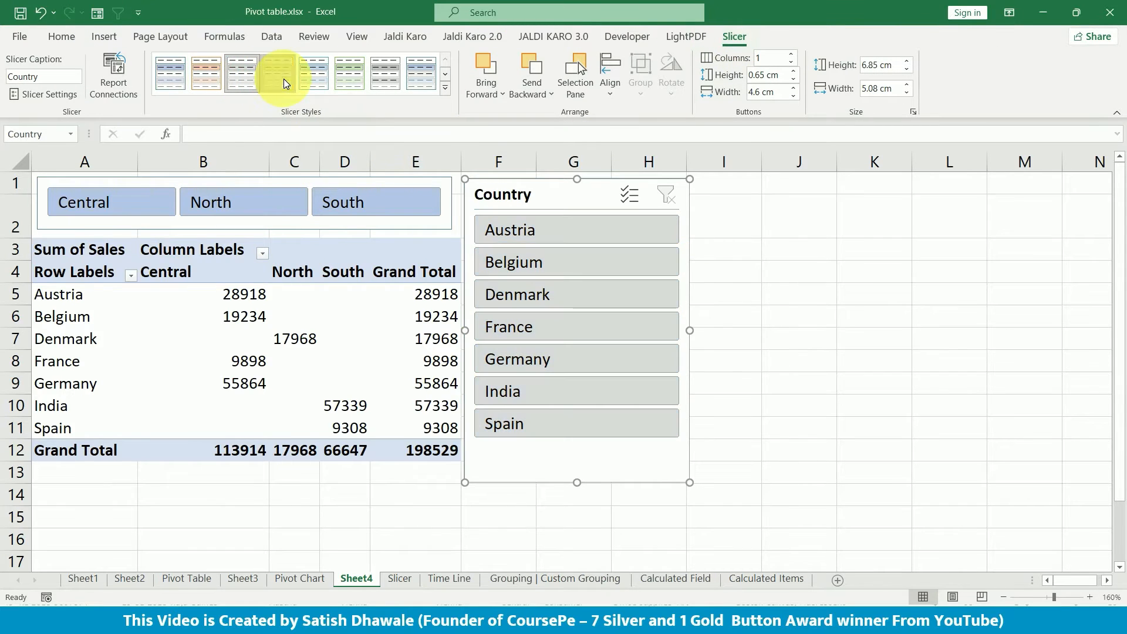
{"action": "left_click", "coordinate": [424, 83]}
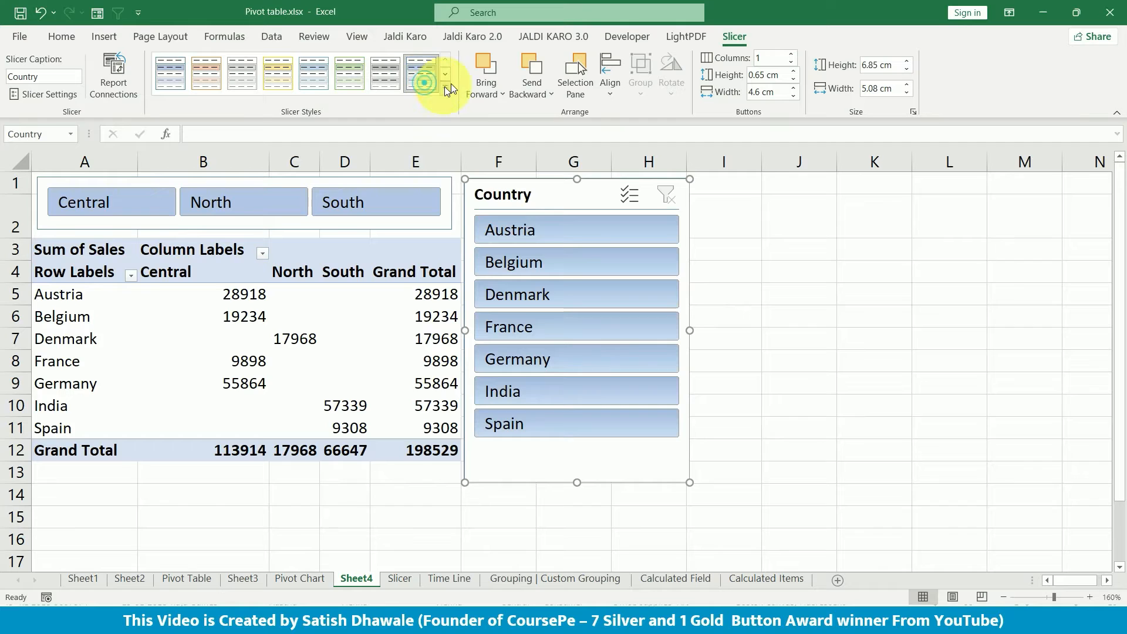
Step: Overlap the Region slicer on the Country slicer, try Send Backward and Bring Forward, and return it above the PivotTable
{"action": "left_click_drag", "start_coordinate": [400, 174], "coordinate": [863, 412]}
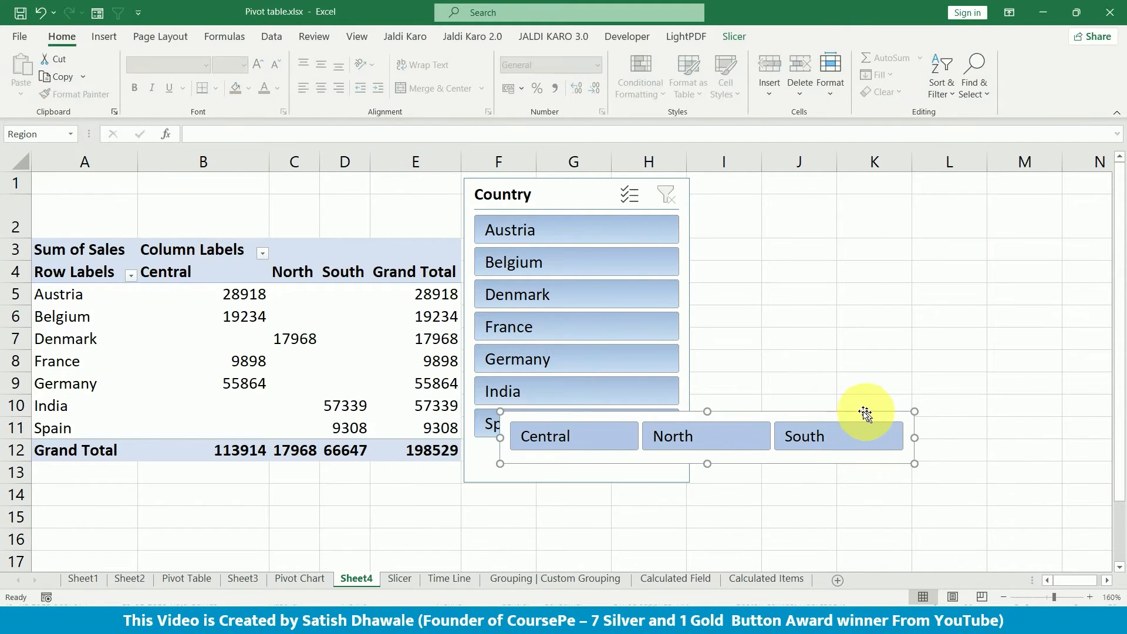
{"action": "left_click", "coordinate": [724, 38]}
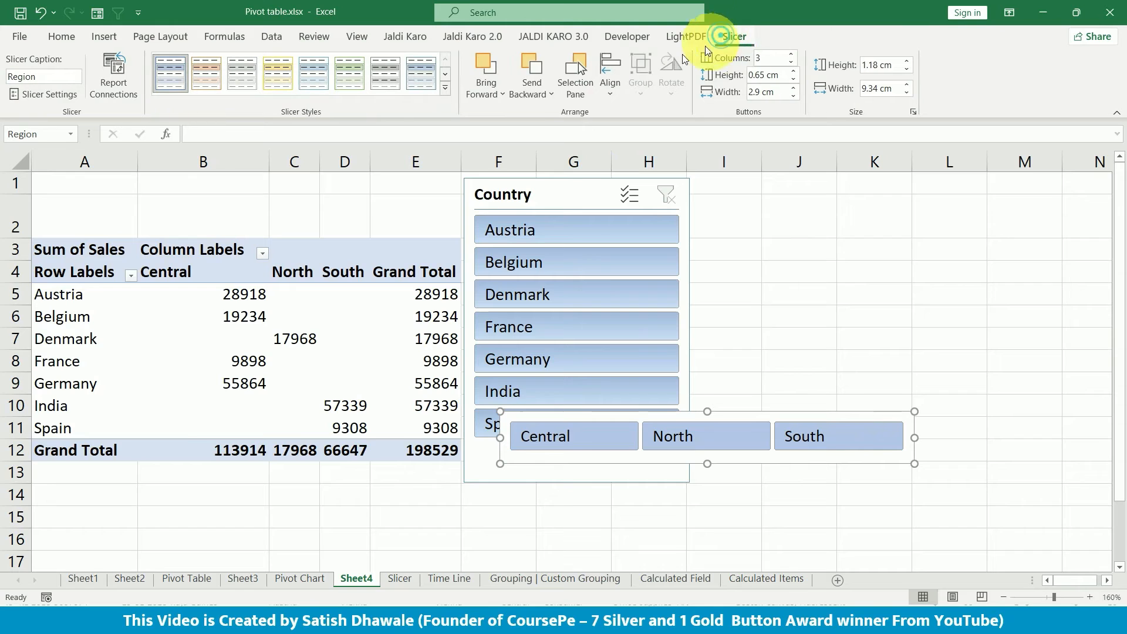
{"action": "left_click", "coordinate": [527, 68]}
{"action": "left_click", "coordinate": [493, 69]}
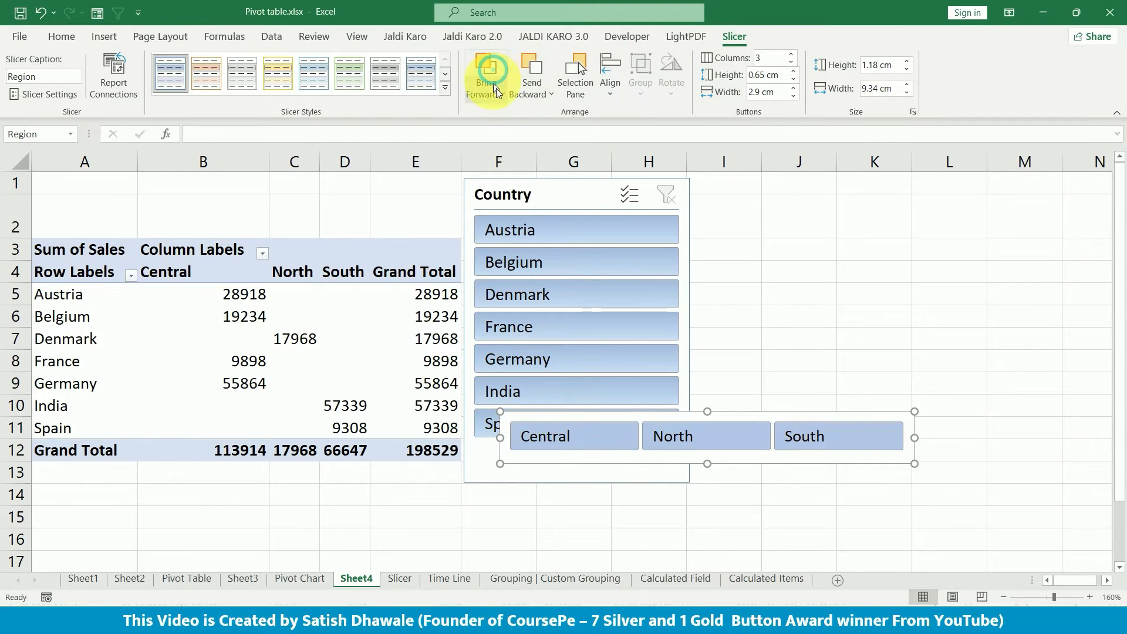
{"action": "left_click_drag", "start_coordinate": [743, 411], "coordinate": [279, 179]}
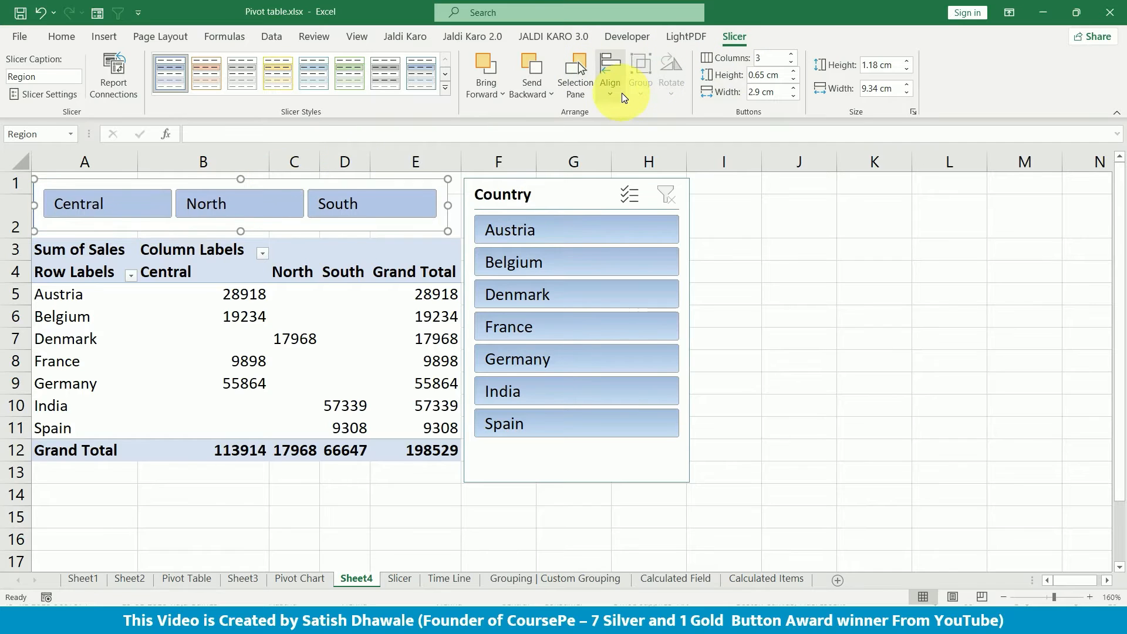
Step: Try taller and shorter buttons on the Region slicer and set the button height to 0.6 cm
{"action": "left_click", "coordinate": [793, 71]}
{"action": "left_click", "coordinate": [793, 71]}
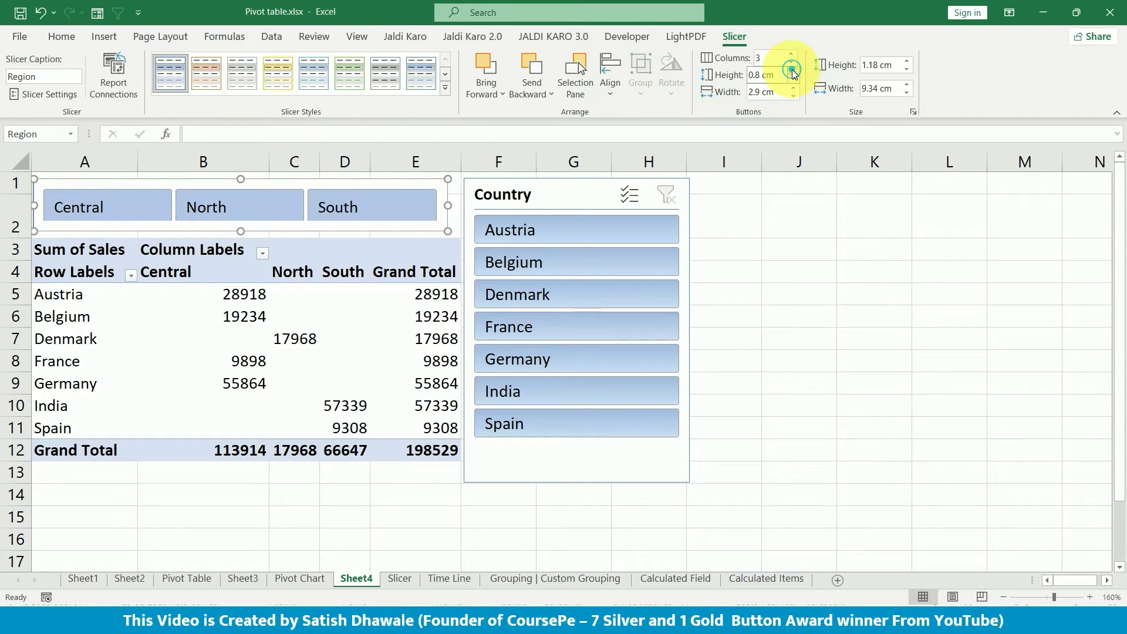
{"action": "left_click", "coordinate": [793, 81]}
{"action": "left_click", "coordinate": [793, 81]}
{"action": "left_click", "coordinate": [793, 81]}
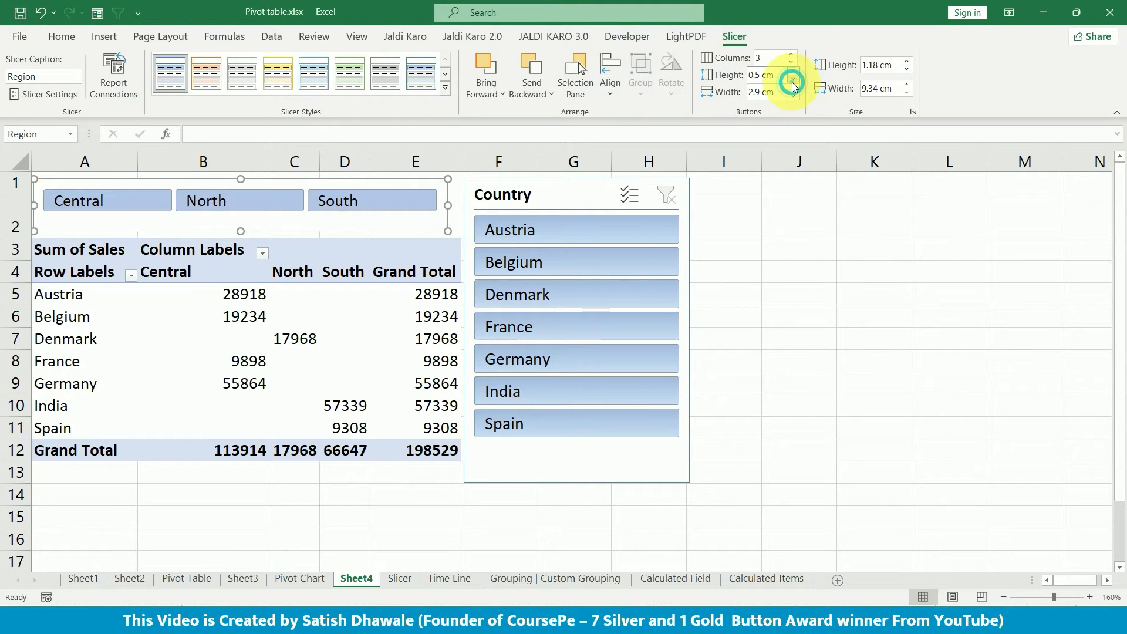
{"action": "left_click", "coordinate": [793, 72]}
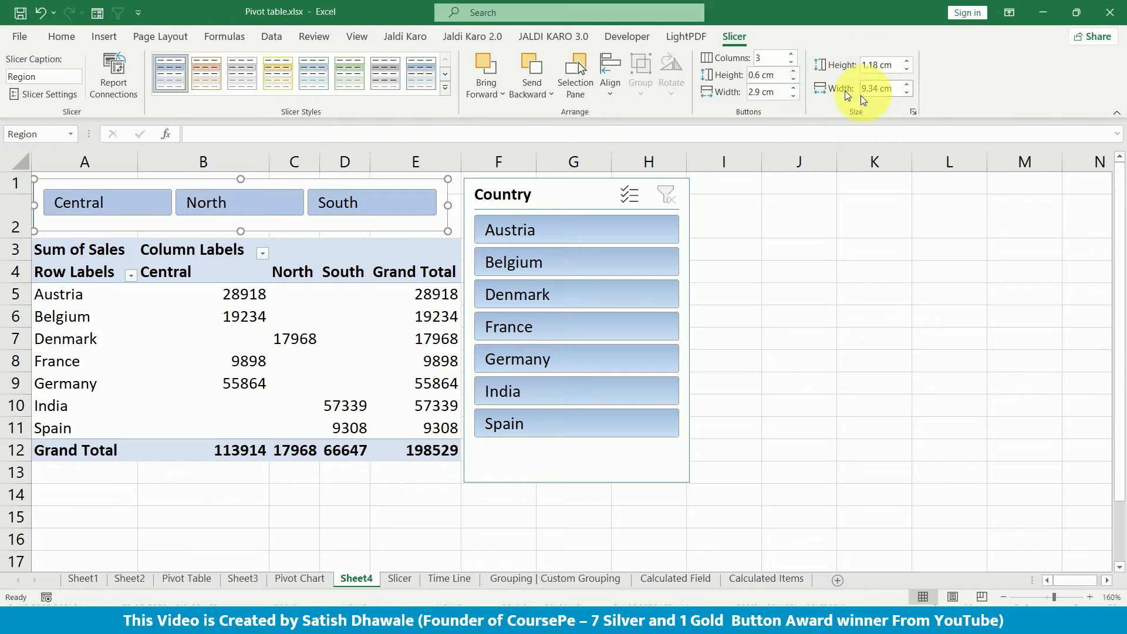
Step: Narrow the Region slicer to 6.54 cm wide
{"action": "left_click", "coordinate": [908, 85]}
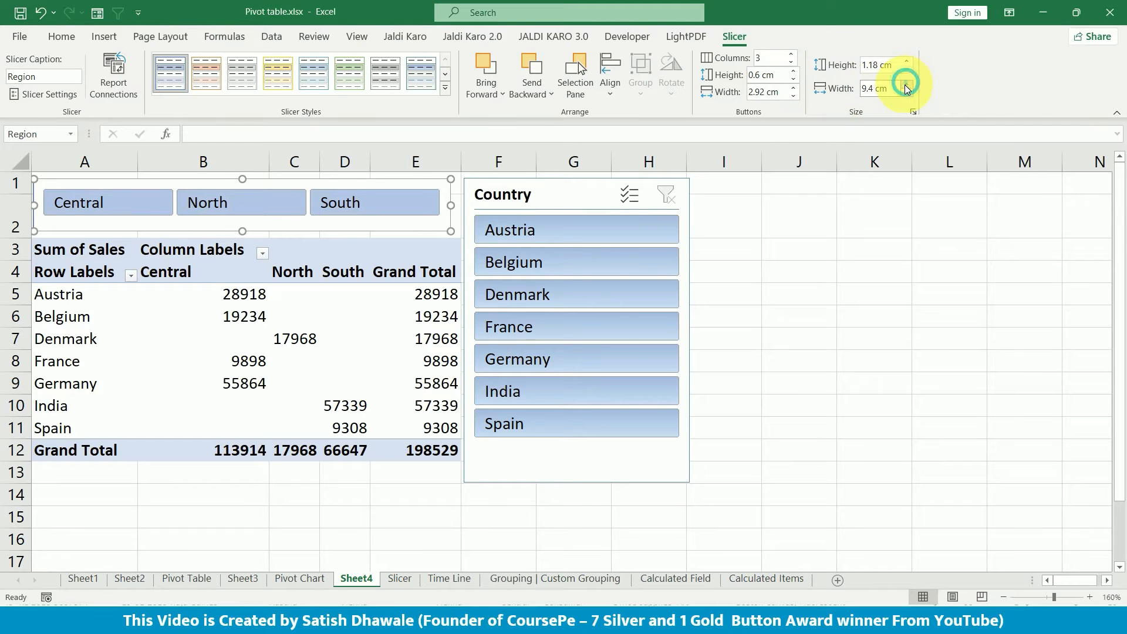
{"action": "left_click", "coordinate": [905, 93]}
{"action": "left_click", "coordinate": [905, 93]}
{"action": "left_click", "coordinate": [905, 94]}
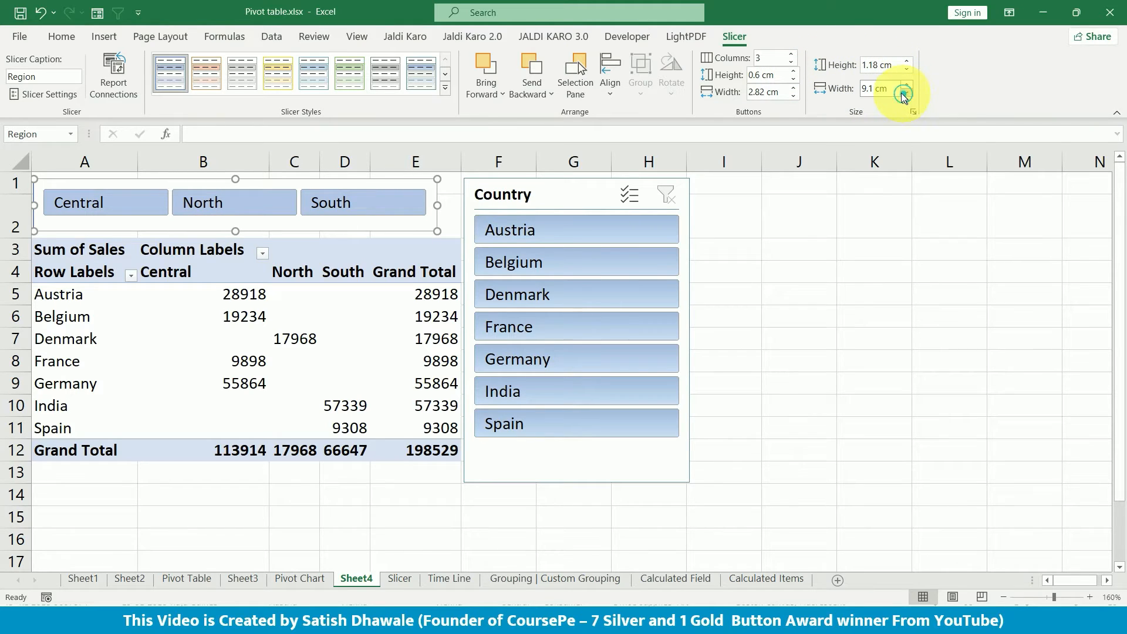
{"action": "left_click", "coordinate": [905, 93]}
{"action": "left_click", "coordinate": [906, 94]}
{"action": "left_click", "coordinate": [907, 94]}
{"action": "left_click", "coordinate": [906, 94]}
{"action": "left_click", "coordinate": [906, 94]}
{"action": "left_click", "coordinate": [907, 94]}
{"action": "left_click", "coordinate": [907, 94]}
{"action": "left_click", "coordinate": [907, 94]}
{"action": "left_click", "coordinate": [905, 95]}
{"action": "left_click", "coordinate": [905, 95]}
{"action": "left_click", "coordinate": [905, 95]}
{"action": "left_click", "coordinate": [905, 95]}
{"action": "left_click", "coordinate": [905, 95]}
{"action": "left_click", "coordinate": [906, 95]}
{"action": "left_click", "coordinate": [906, 95]}
{"action": "left_click", "coordinate": [906, 95]}
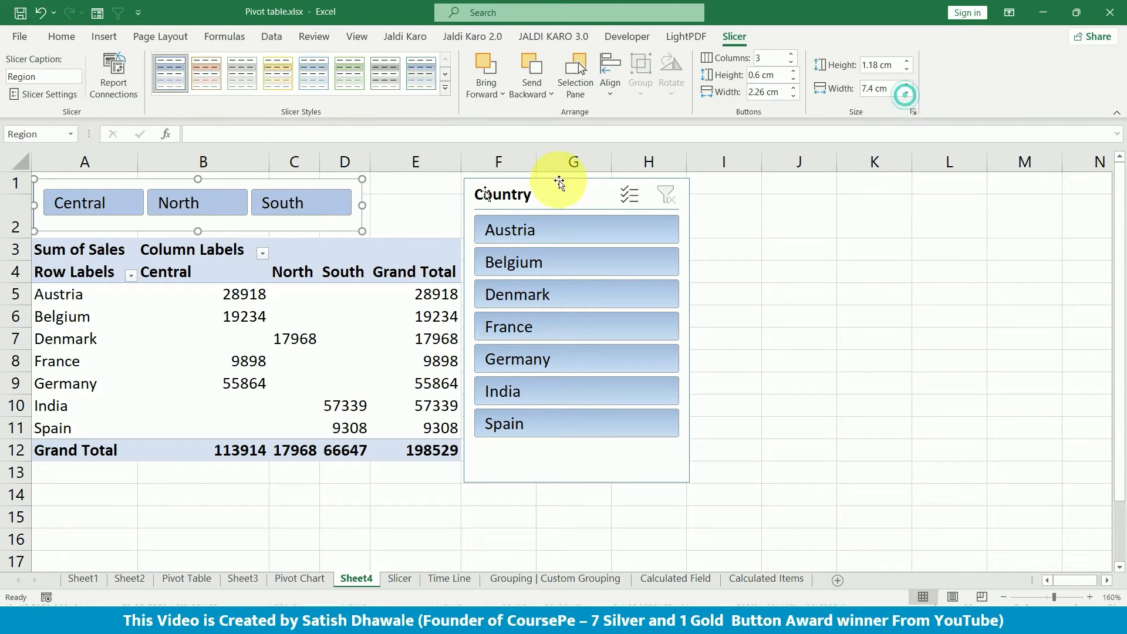
{"action": "left_click_drag", "start_coordinate": [324, 210], "coordinate": [325, 207]}
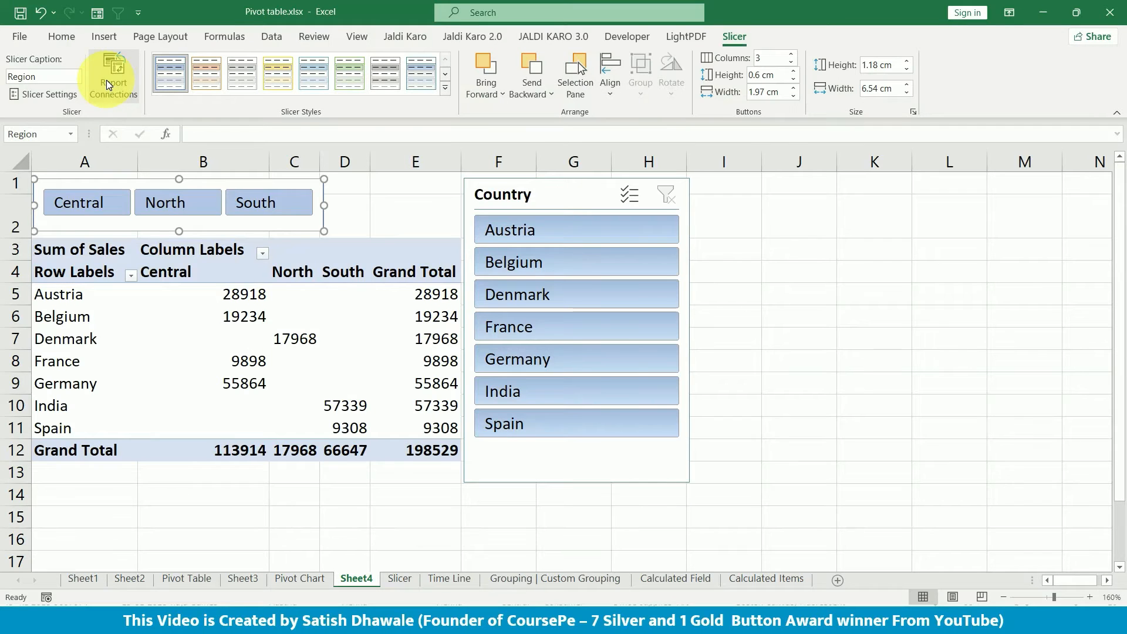
Step: Sort the Region slicer's items in descending order (Z to A) in Slicer Settings
{"action": "left_click", "coordinate": [30, 99]}
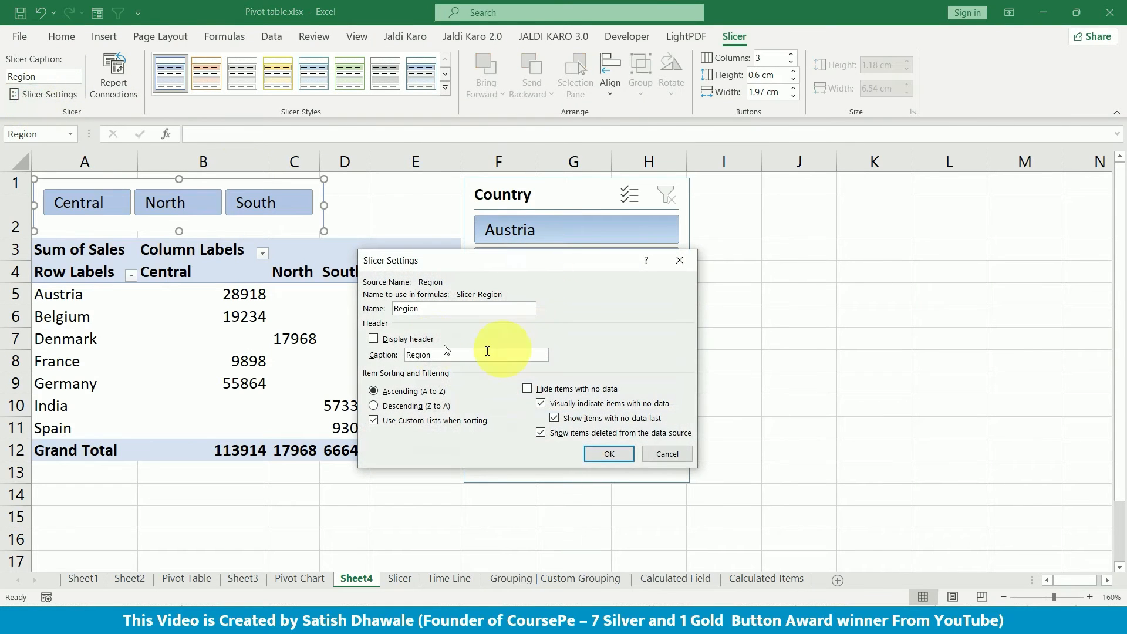
{"action": "left_click_drag", "start_coordinate": [442, 353], "coordinate": [387, 353]}
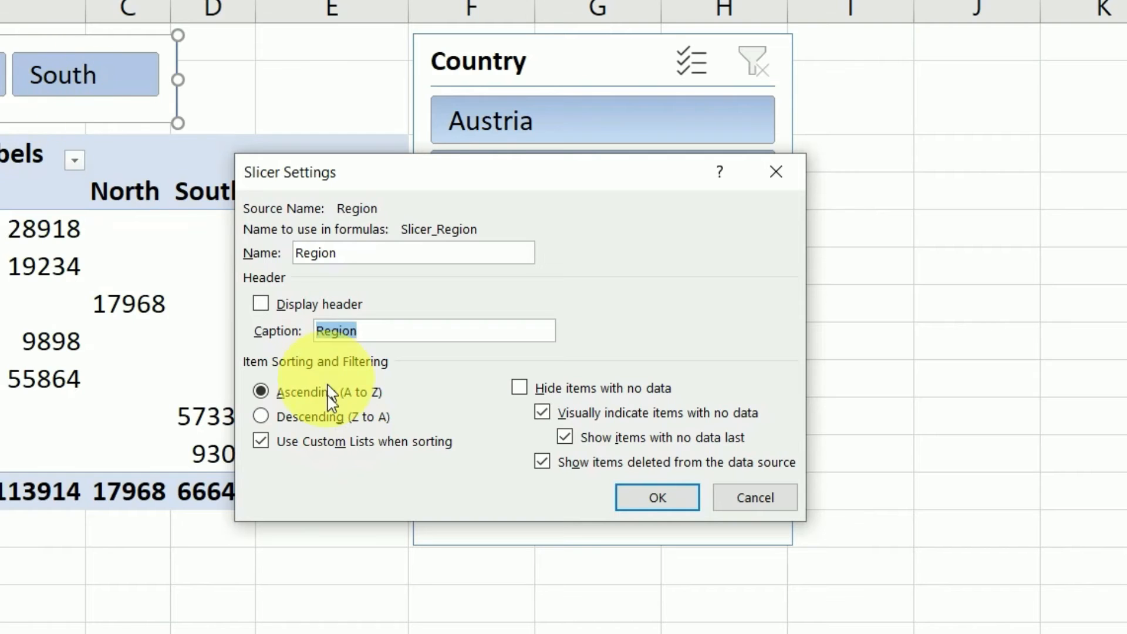
{"action": "left_click", "coordinate": [336, 423]}
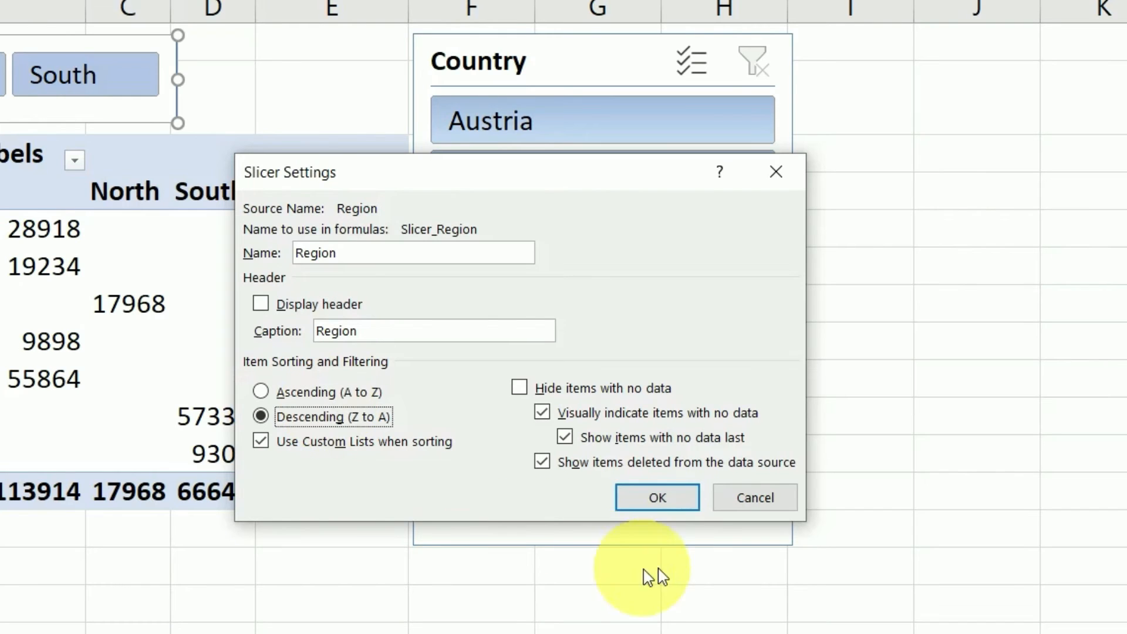
{"action": "left_click", "coordinate": [658, 497]}
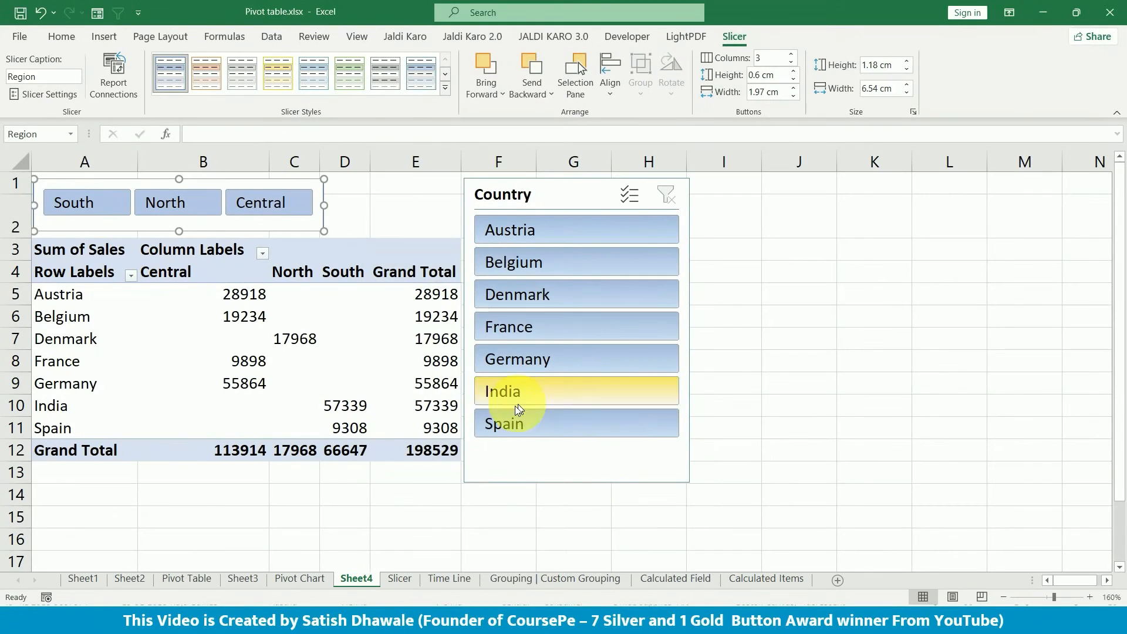
Step: Sort the Region slicer's items in ascending order (A to Z) and enable Hide items with no data in its Slicer Settings
{"action": "right_click", "coordinate": [252, 203]}
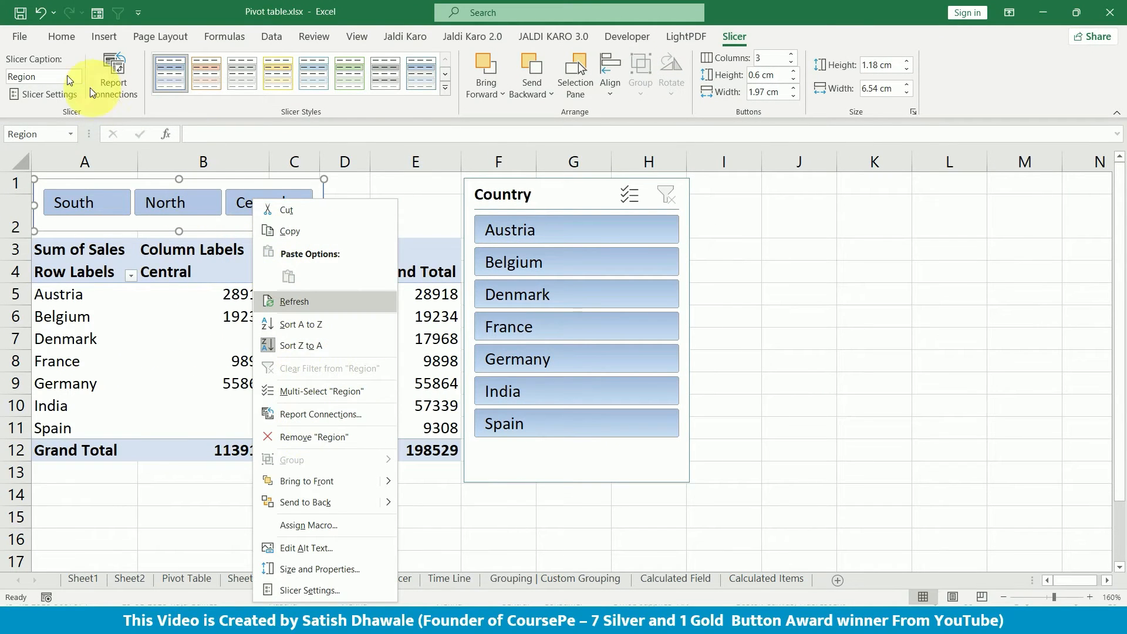
{"action": "left_click", "coordinate": [49, 93]}
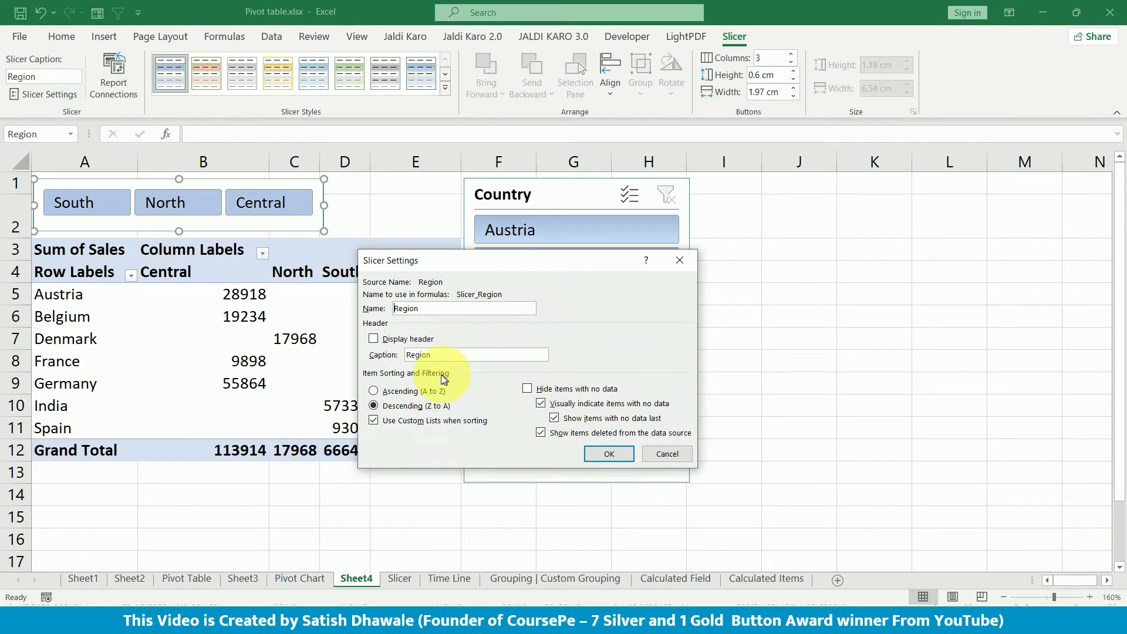
{"action": "left_click", "coordinate": [417, 392]}
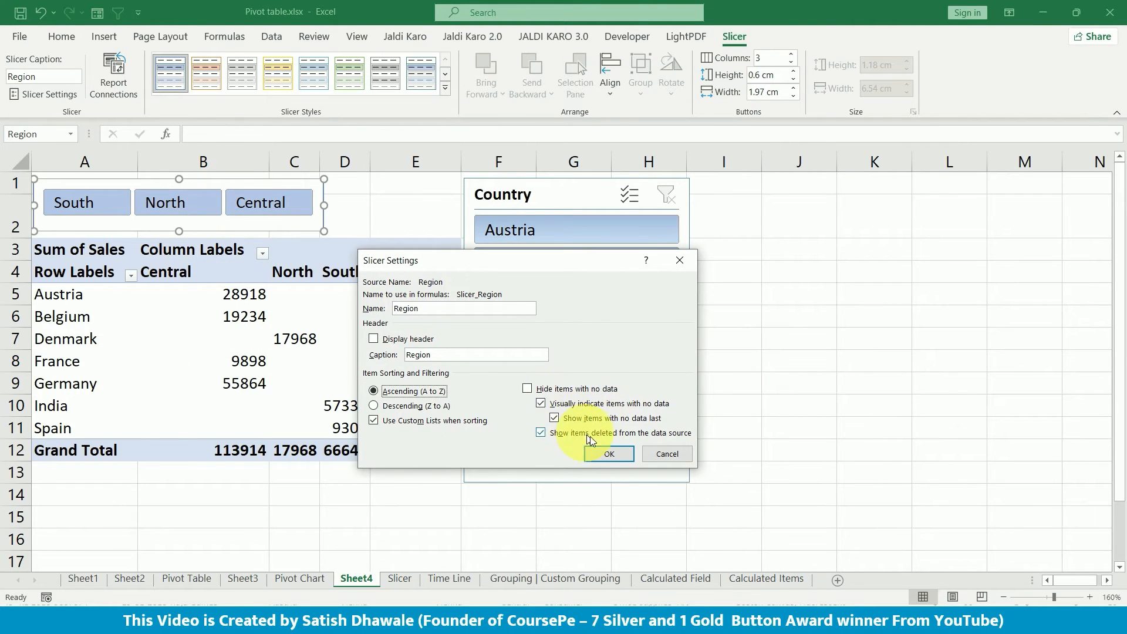
{"action": "left_click", "coordinate": [562, 390]}
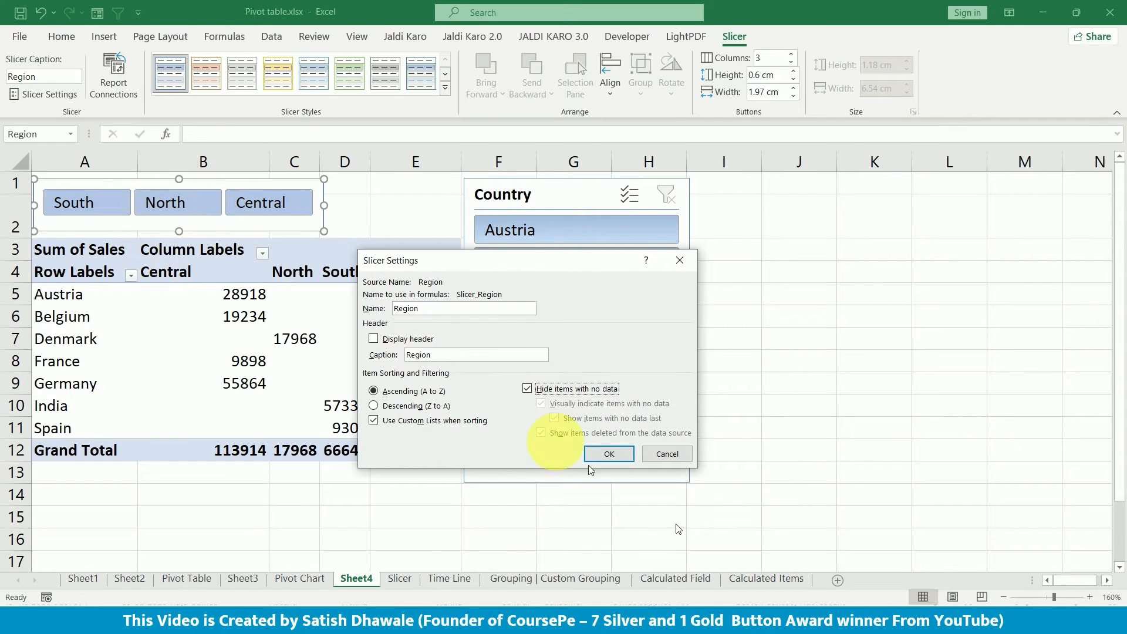
{"action": "left_click", "coordinate": [610, 454]}
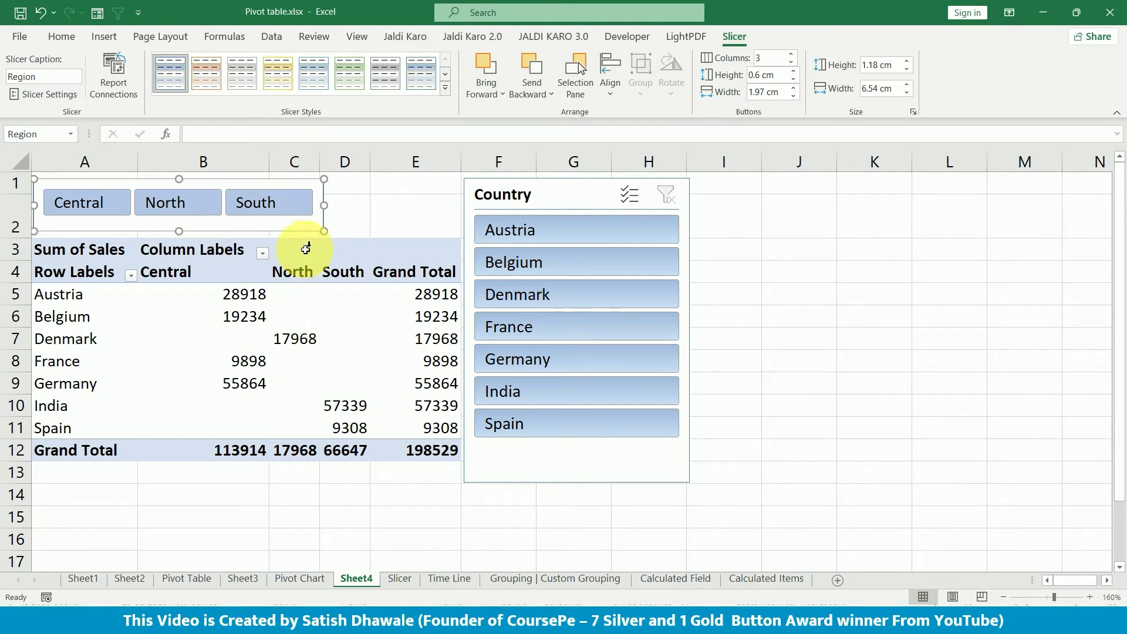
Step: Disable Hide items with no data in the Region slicer's settings
{"action": "right_click", "coordinate": [279, 216]}
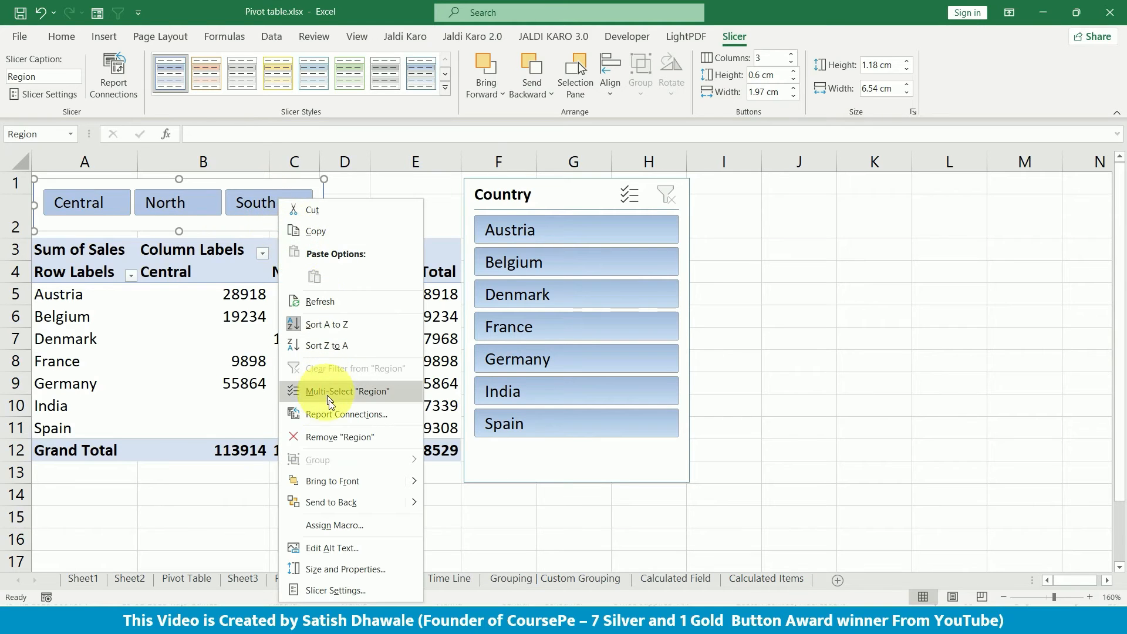
{"action": "left_click", "coordinate": [68, 94]}
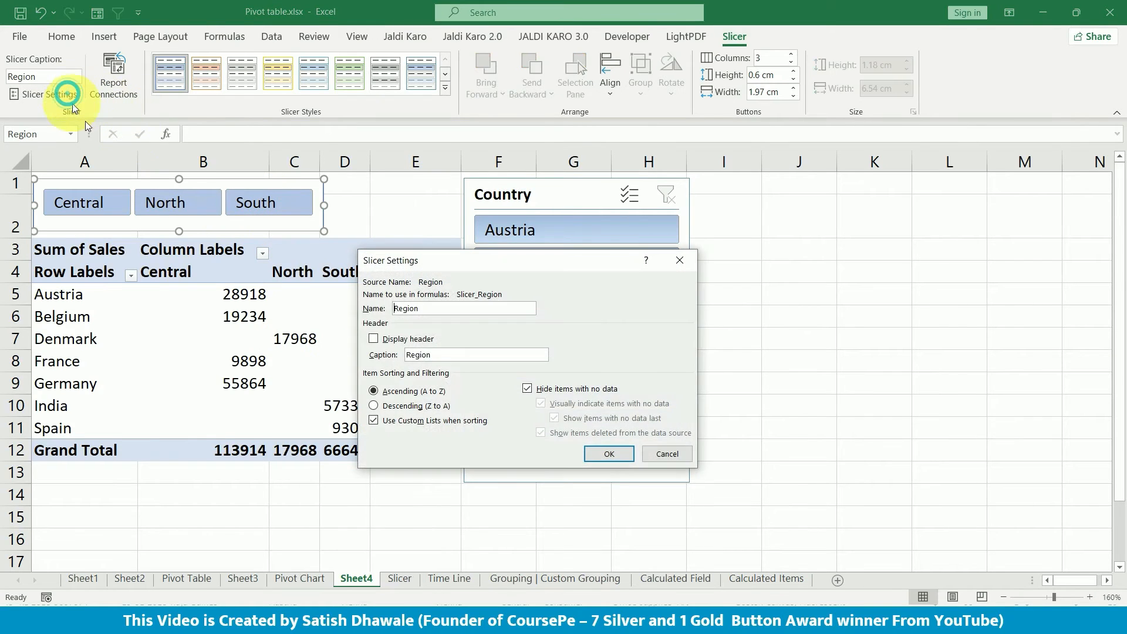
{"action": "left_click", "coordinate": [562, 389]}
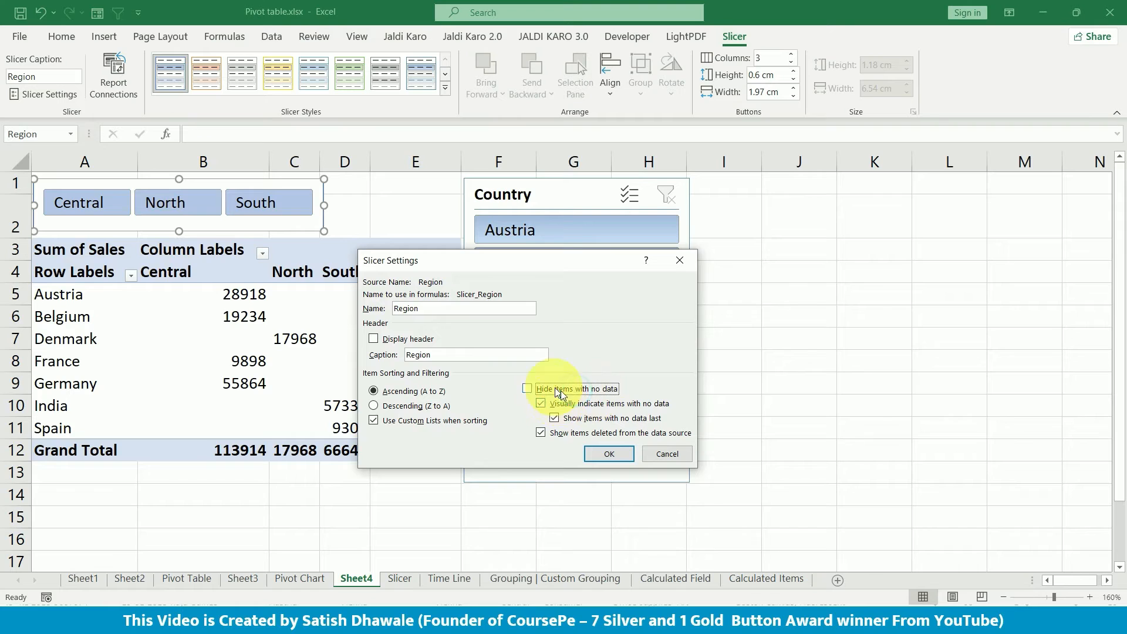
{"action": "left_click", "coordinate": [610, 460]}
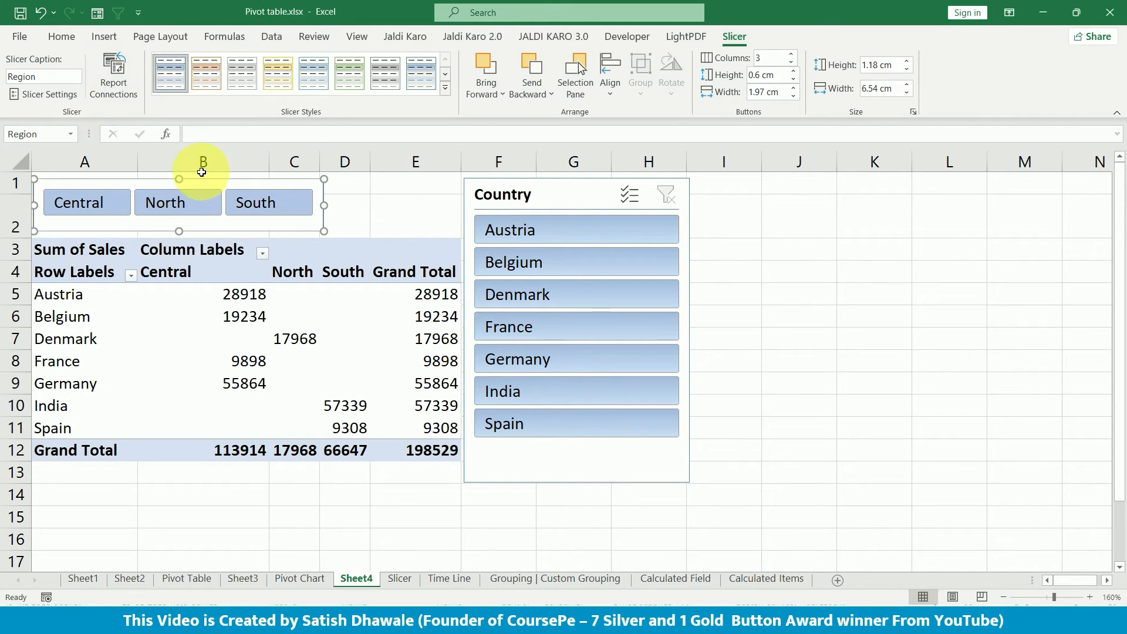
{"action": "left_click", "coordinate": [349, 521]}
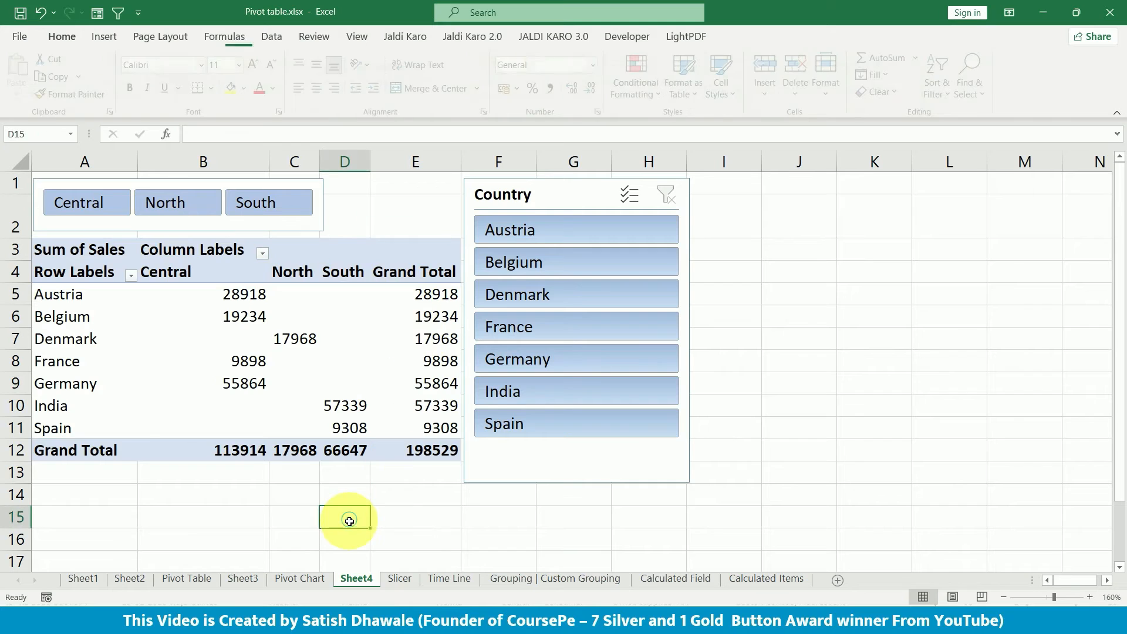
{"action": "left_click", "coordinate": [63, 293]}
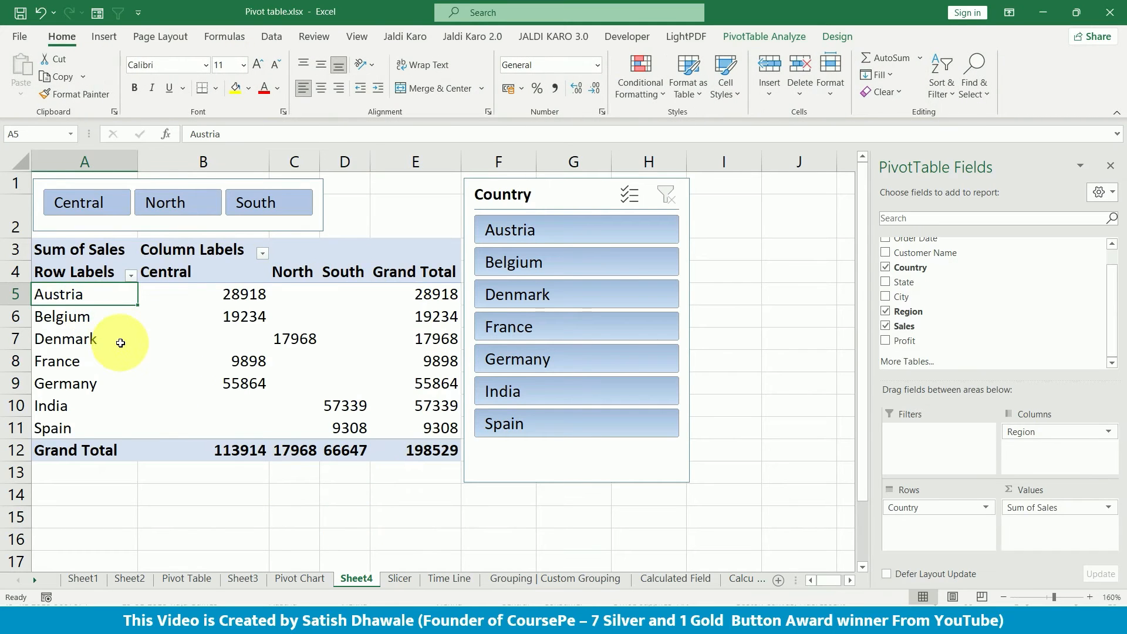
{"action": "scroll", "coordinate": [121, 343], "scroll_direction": "down", "scroll_amount": 2}
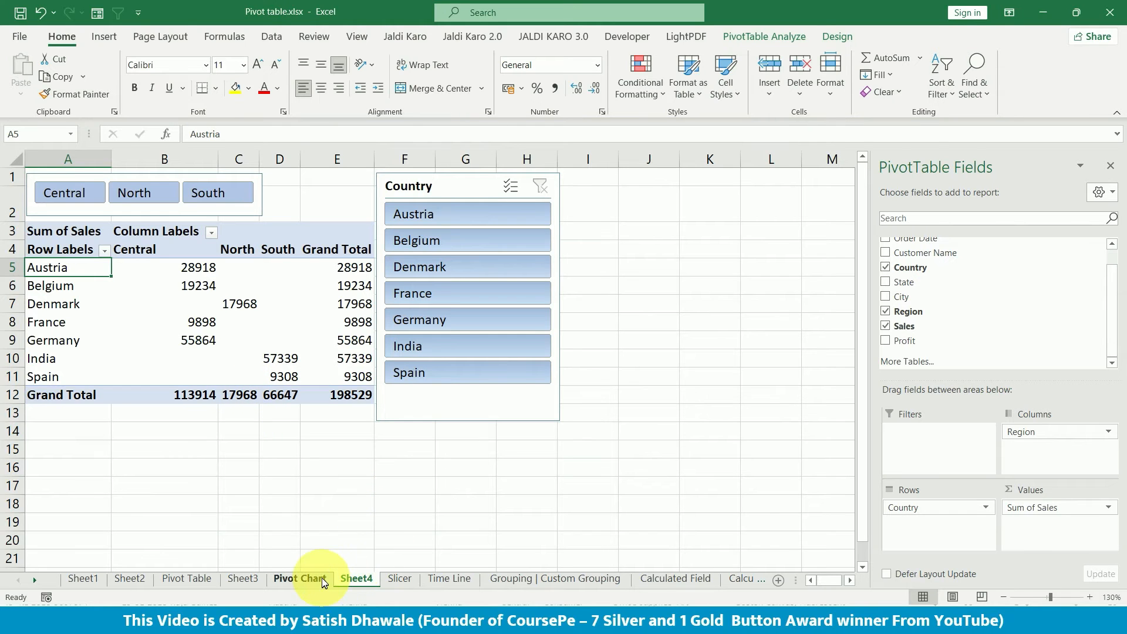
{"action": "left_click", "coordinate": [399, 579]}
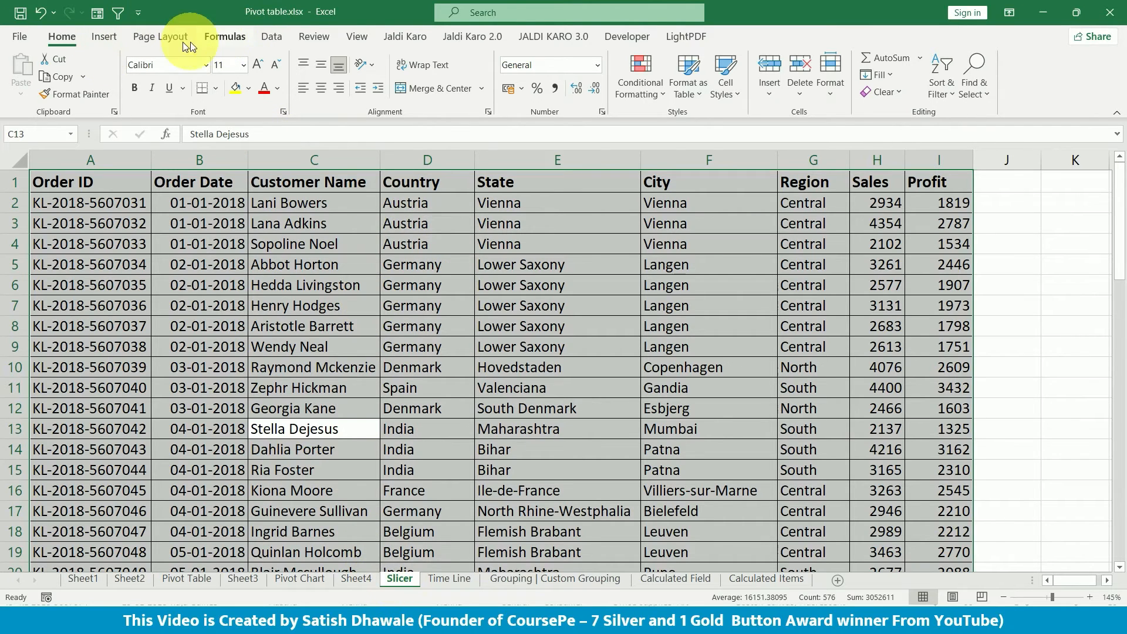
{"action": "left_click", "coordinate": [104, 36]}
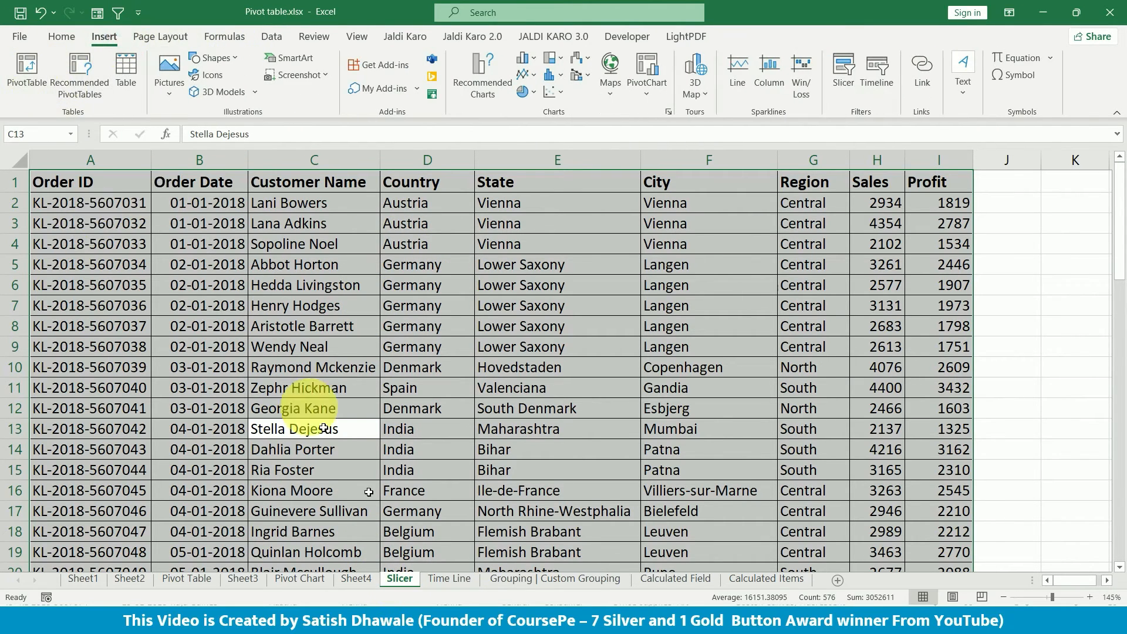
{"action": "left_click", "coordinate": [357, 579]}
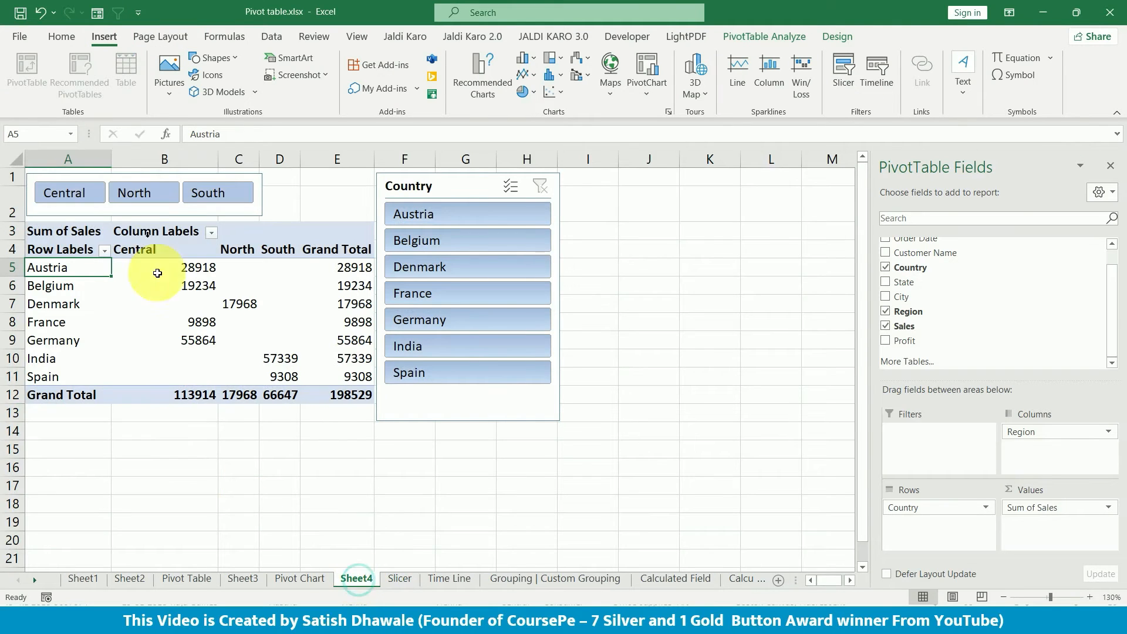
Step: Copy the whole country PivotTable (A3:E12) on Sheet4 and paste the copy starting at cell A17
{"action": "left_click", "coordinate": [62, 229]}
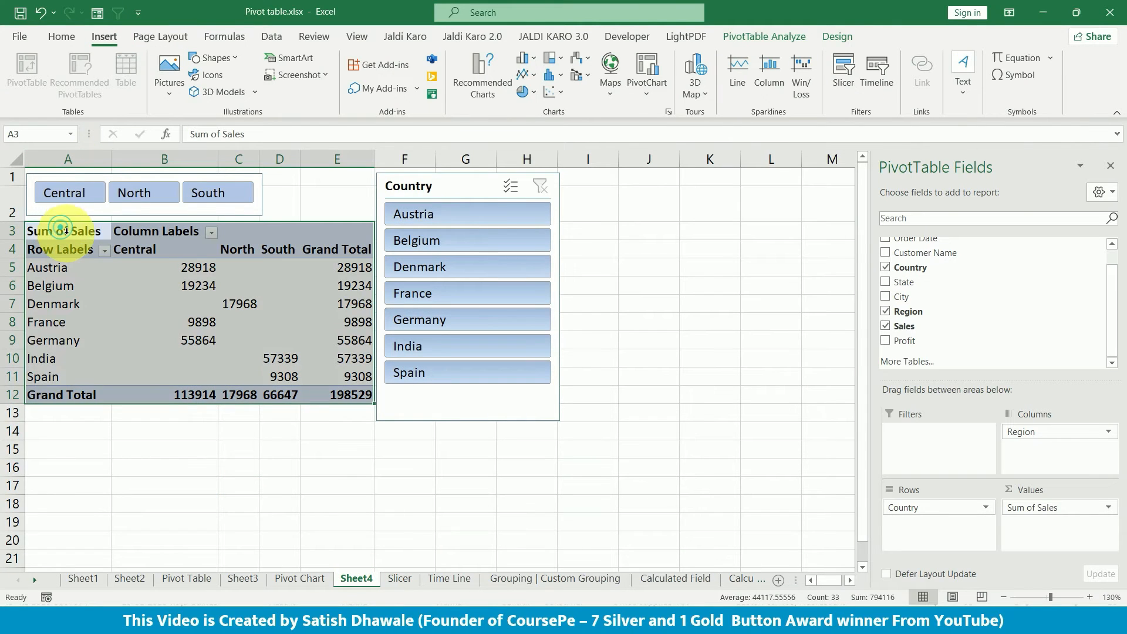
{"action": "left_click_drag", "start_coordinate": [64, 231], "coordinate": [354, 398]}
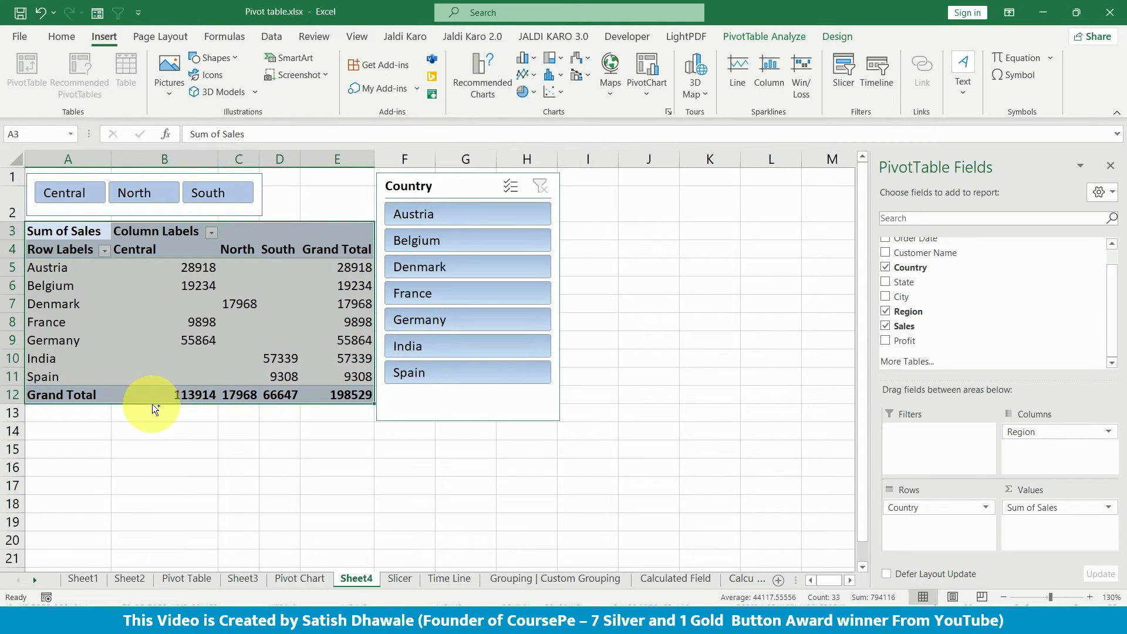
{"action": "left_click_drag", "start_coordinate": [152, 404], "coordinate": [146, 350]}
{"action": "scroll", "coordinate": [154, 353], "scroll_direction": "up", "scroll_amount": 5}
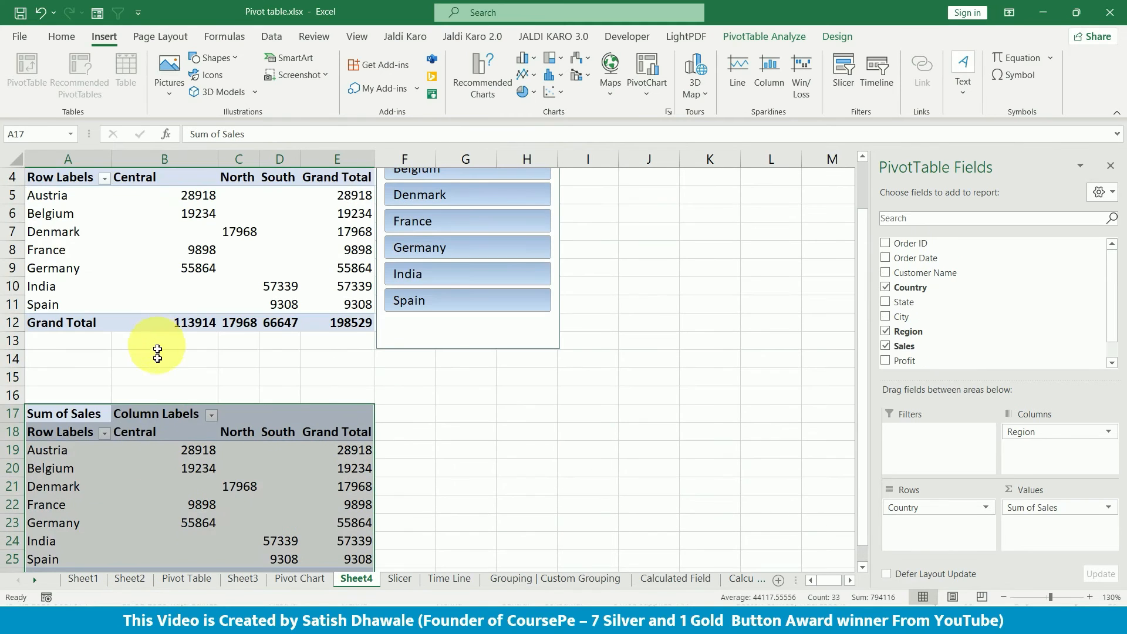
Step: Shift the Country slicer below the original PivotTable and relocate the copied PivotTable to start at cell G3
{"action": "left_click_drag", "start_coordinate": [481, 181], "coordinate": [254, 430]}
{"action": "scroll", "coordinate": [78, 382], "scroll_direction": "down", "scroll_amount": 2}
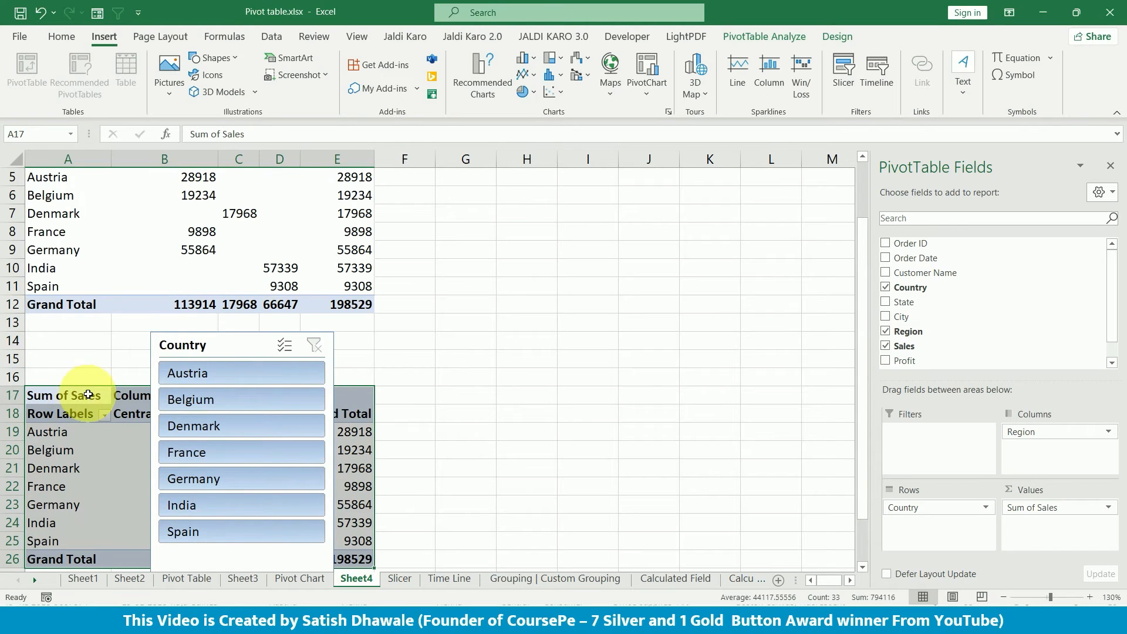
{"action": "left_click_drag", "start_coordinate": [96, 389], "coordinate": [464, 241]}
{"action": "left_click_drag", "start_coordinate": [463, 237], "coordinate": [464, 237]}
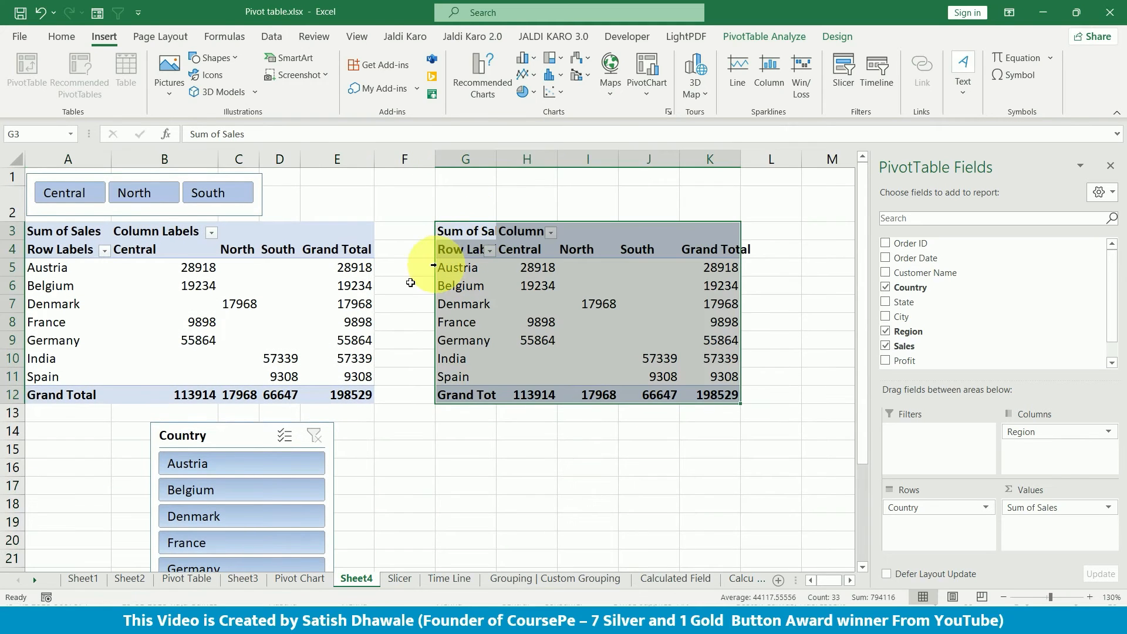
Step: Narrow the Country slicer, place it between the two PivotTables, and widen column F to make room for it
{"action": "left_click_drag", "start_coordinate": [197, 433], "coordinate": [475, 230]}
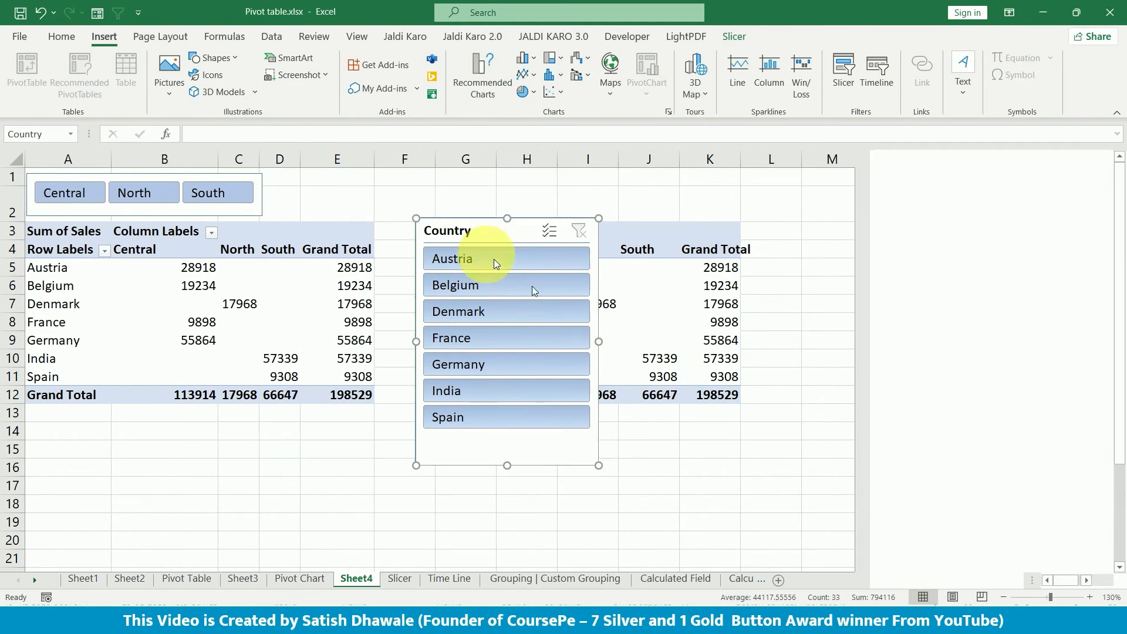
{"action": "left_click_drag", "start_coordinate": [599, 342], "coordinate": [516, 341]}
{"action": "left_click_drag", "start_coordinate": [432, 229], "coordinate": [387, 230]}
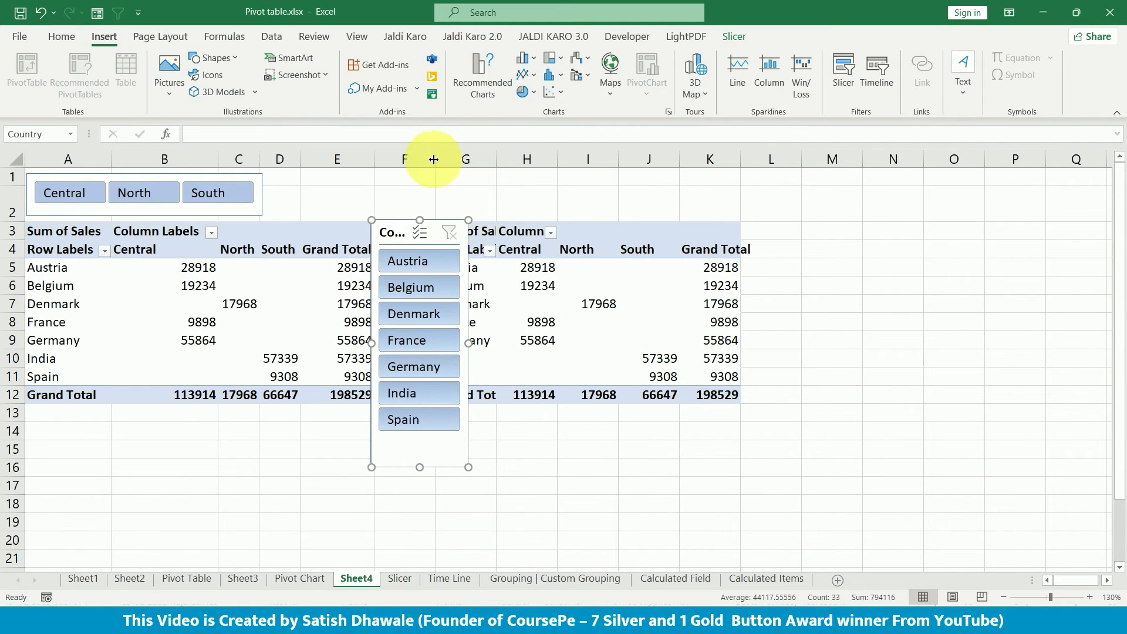
{"action": "left_click_drag", "start_coordinate": [434, 159], "coordinate": [493, 169]}
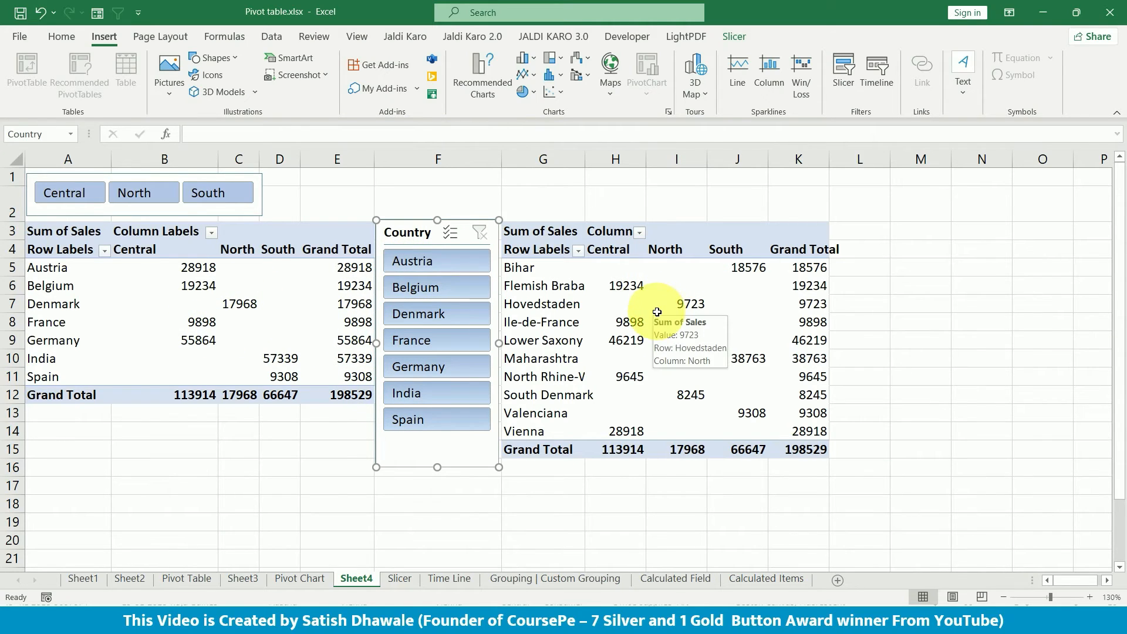
Step: Create another PivotTable from the Slicer sheet's data (A1:I64), placed on the existing worksheet at Sheet4!$A$17
{"action": "left_click", "coordinate": [402, 579]}
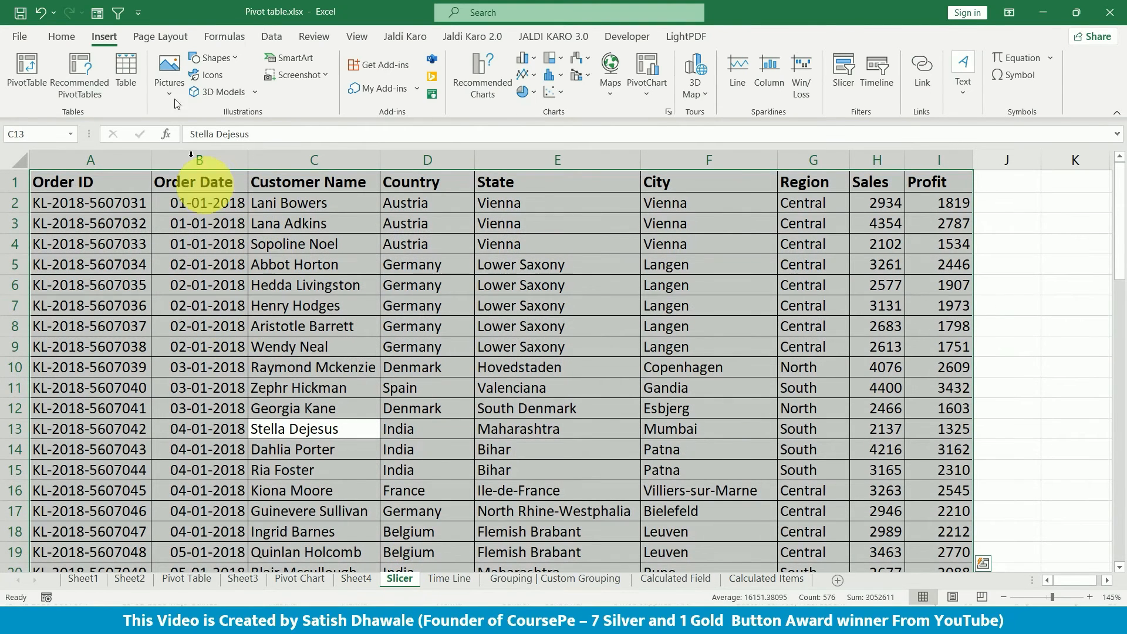
{"action": "left_click", "coordinate": [25, 78]}
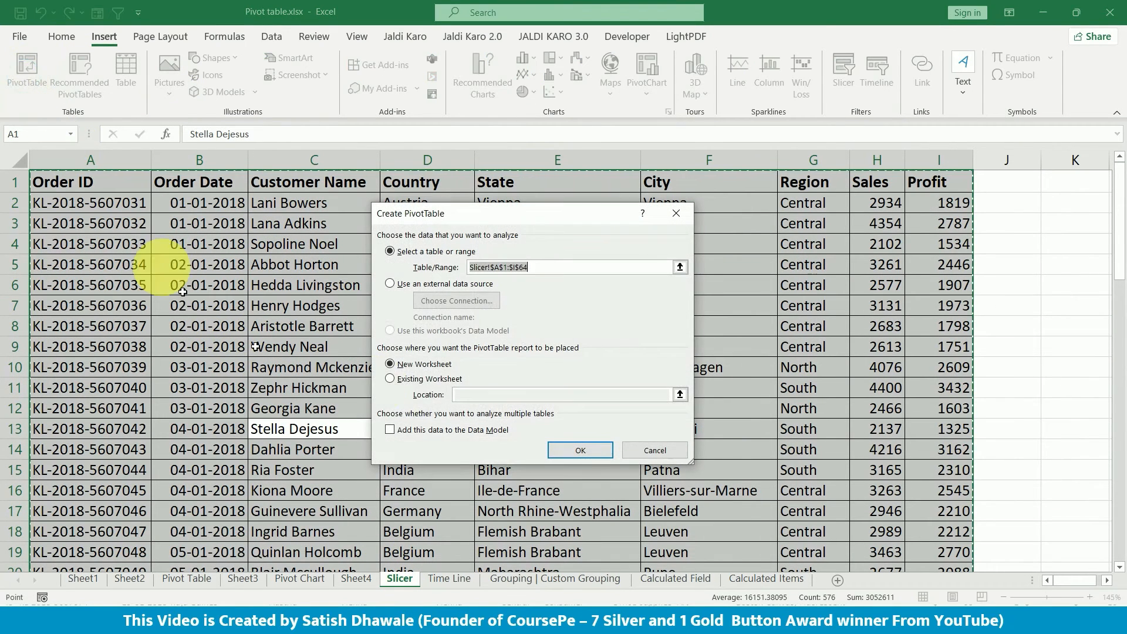
{"action": "left_click", "coordinate": [428, 379]}
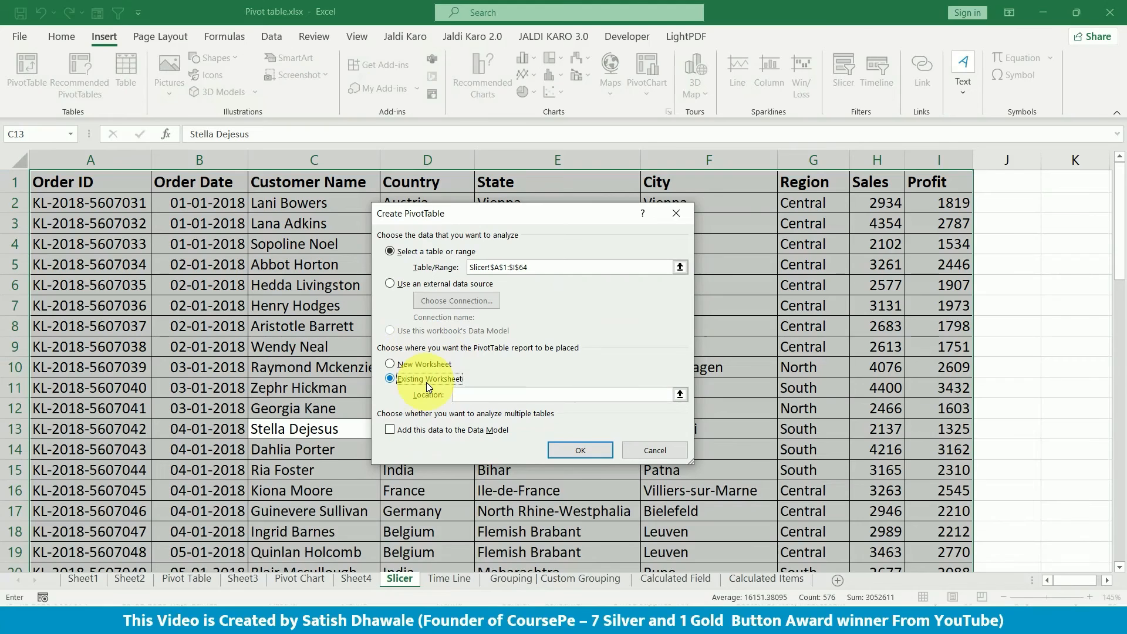
{"action": "left_click", "coordinate": [499, 393]}
{"action": "left_click", "coordinate": [357, 579]}
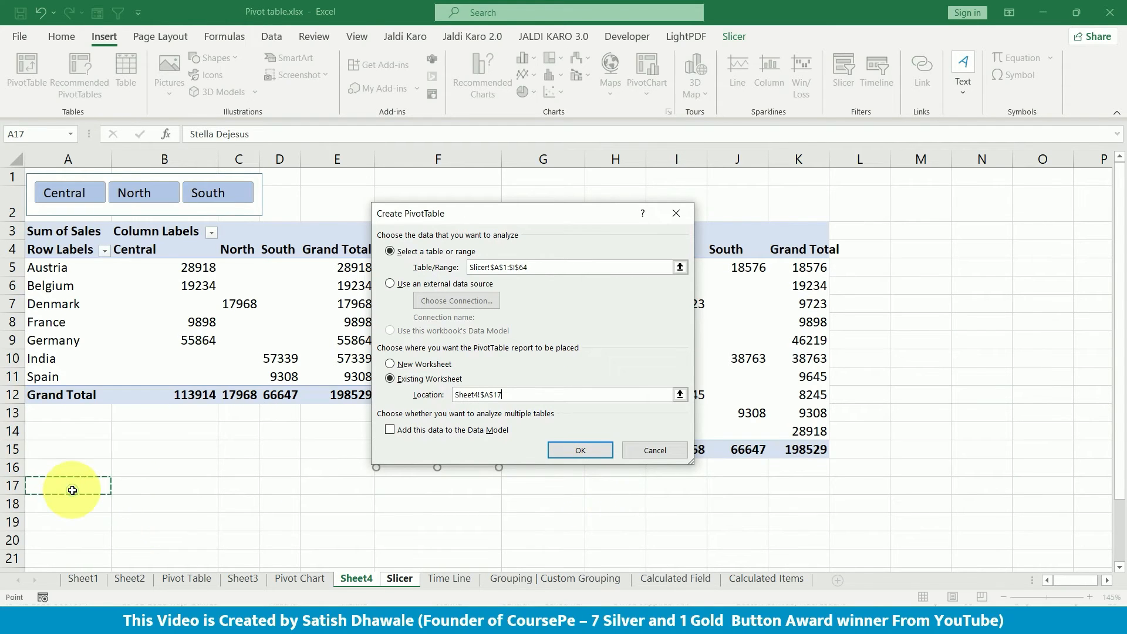
{"action": "left_click", "coordinate": [580, 450]}
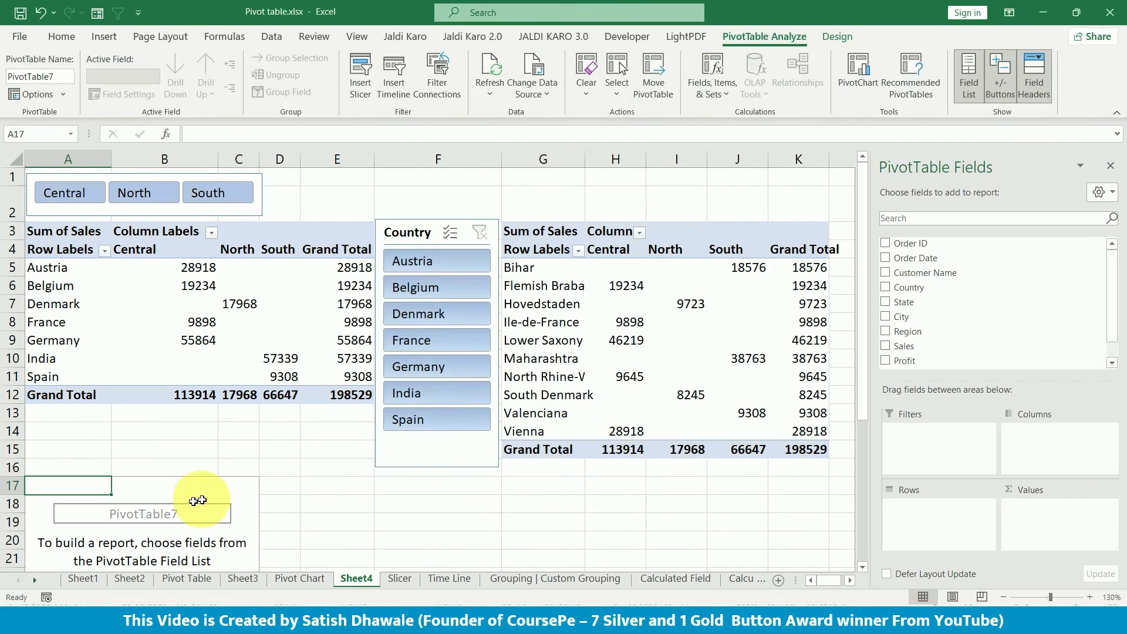
Step: Check the PivotTable names of the country PivotTable and the state PivotTable
{"action": "scroll", "coordinate": [182, 499], "scroll_direction": "down", "scroll_amount": 1}
{"action": "scroll", "coordinate": [216, 478], "scroll_direction": "up", "scroll_amount": 1}
{"action": "scroll", "coordinate": [217, 478], "scroll_direction": "up", "scroll_amount": 1}
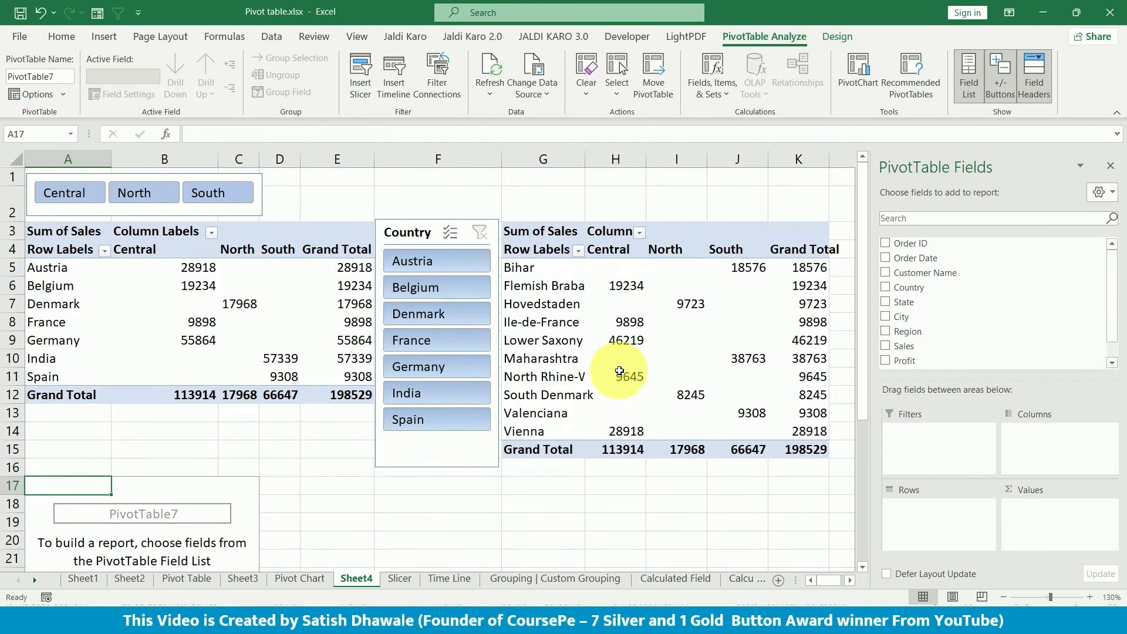
{"action": "left_click", "coordinate": [252, 333]}
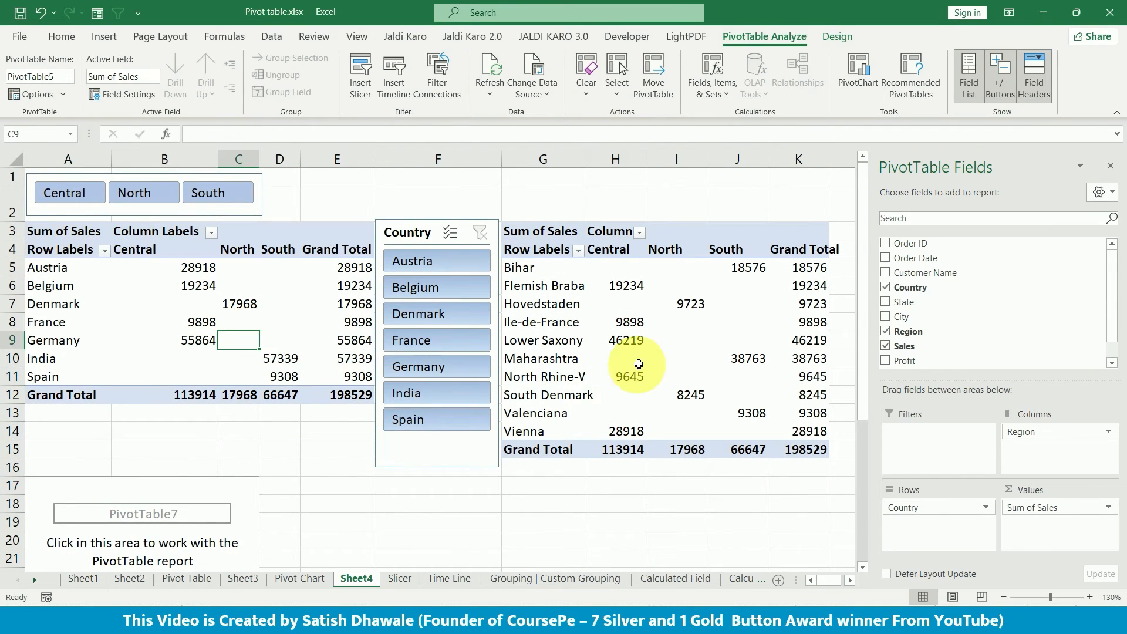
{"action": "left_click", "coordinate": [622, 359]}
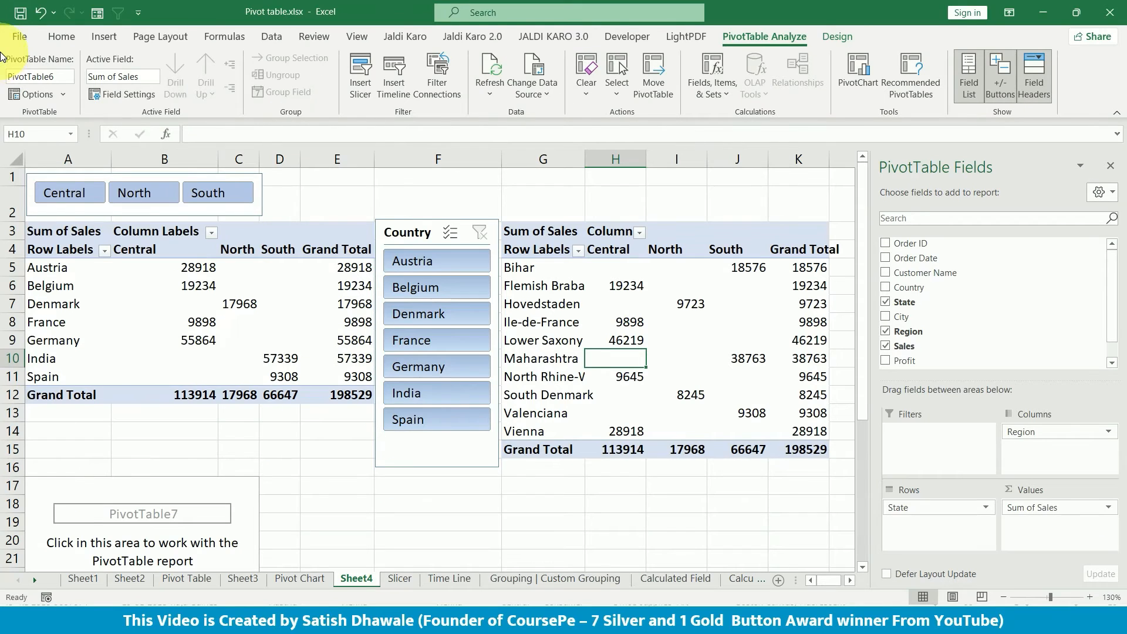
{"action": "left_click", "coordinate": [165, 287]}
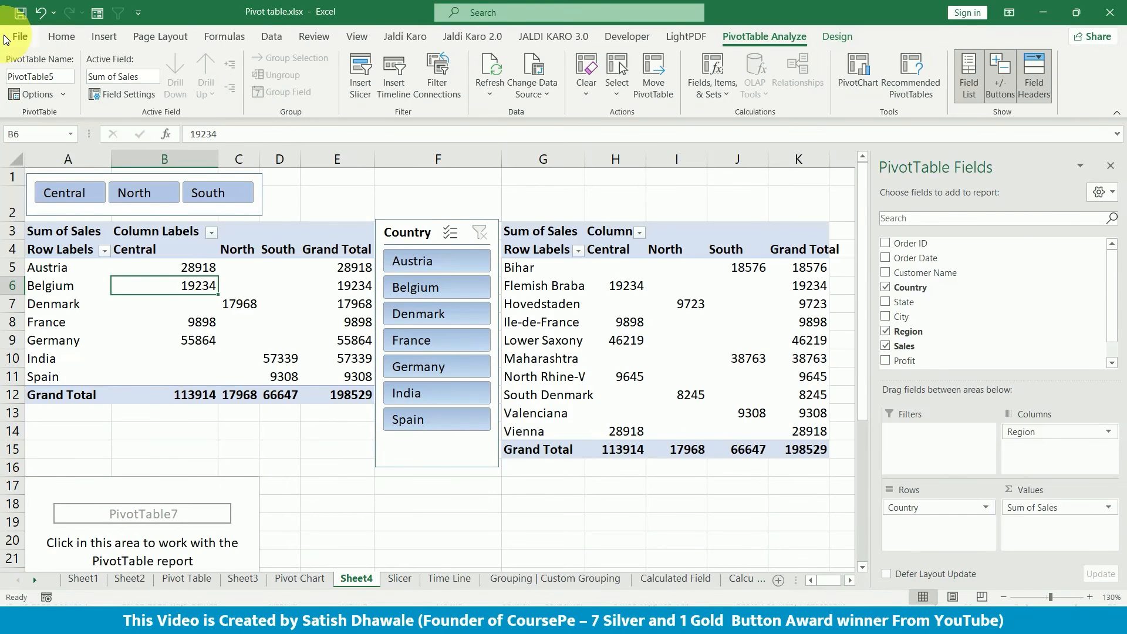
Step: Build the new PivotTable at A17 with City as rows and Sales as values
{"action": "left_click", "coordinate": [176, 514]}
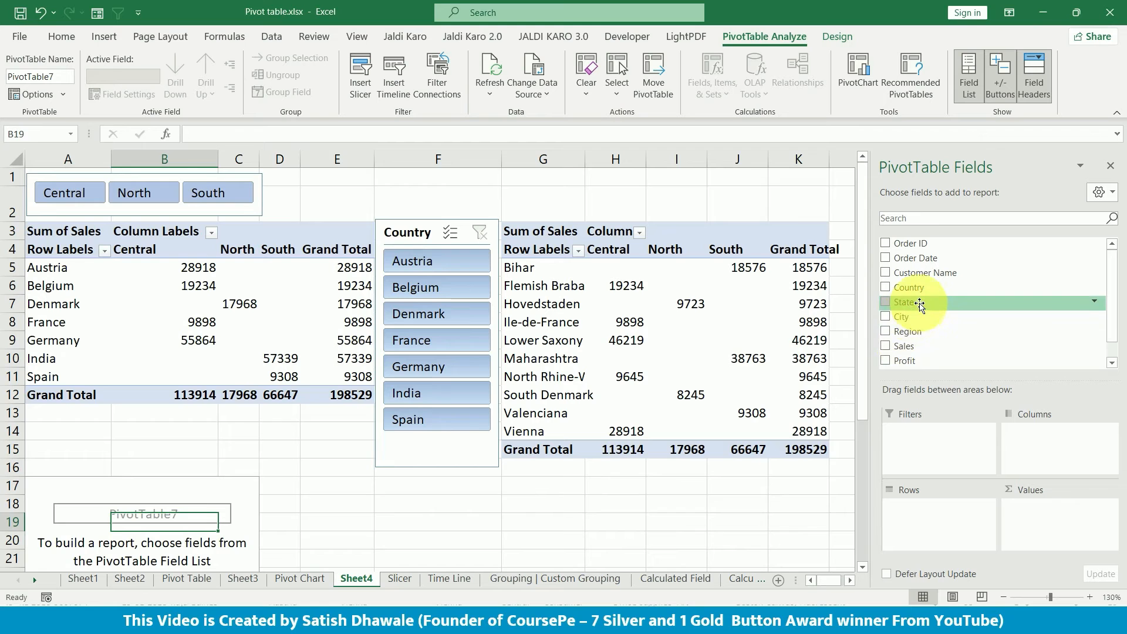
{"action": "left_click_drag", "start_coordinate": [902, 317], "coordinate": [936, 529]}
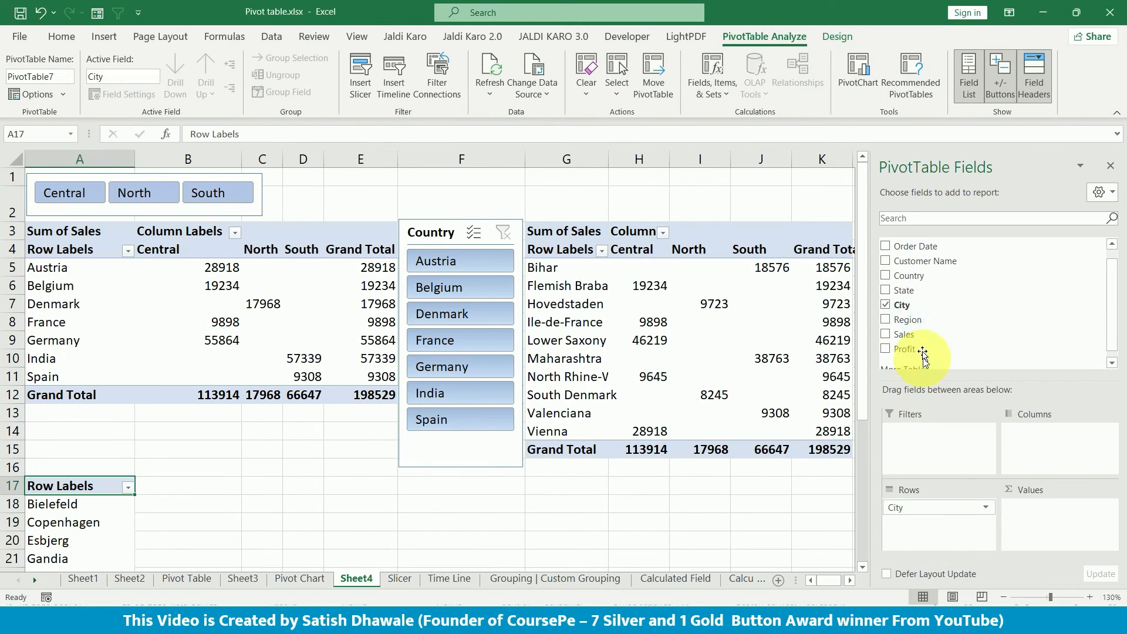
{"action": "left_click_drag", "start_coordinate": [907, 345], "coordinate": [1025, 517]}
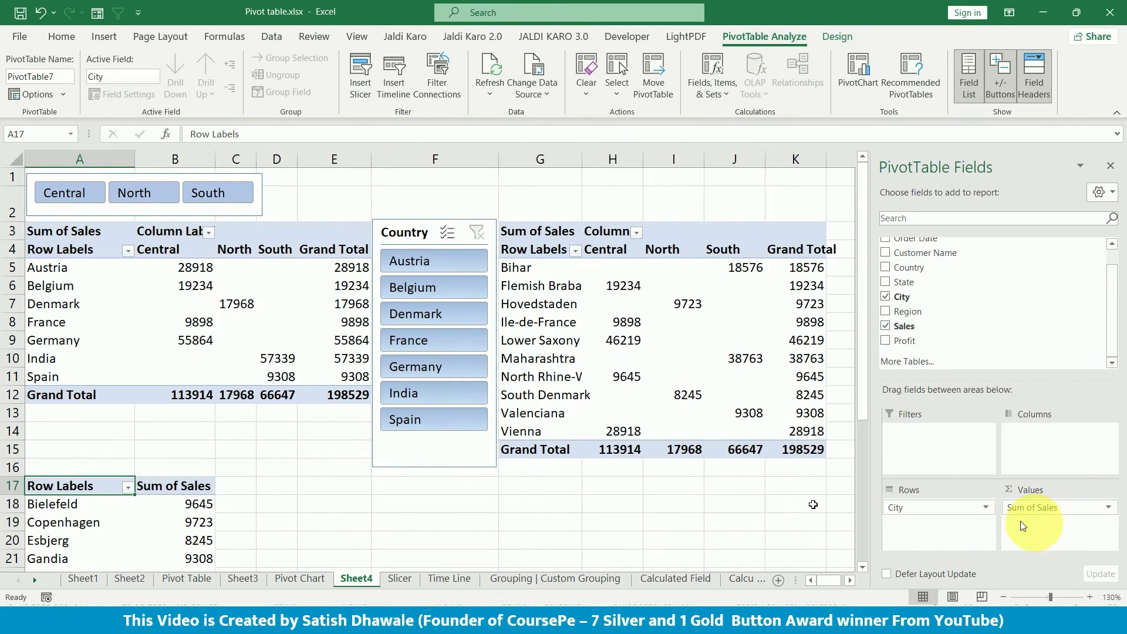
Step: Check the PivotTable names and fields of the state PivotTable and the city PivotTable
{"action": "scroll", "coordinate": [109, 490], "scroll_direction": "down", "scroll_amount": 3}
{"action": "scroll", "coordinate": [110, 490], "scroll_direction": "up", "scroll_amount": 3}
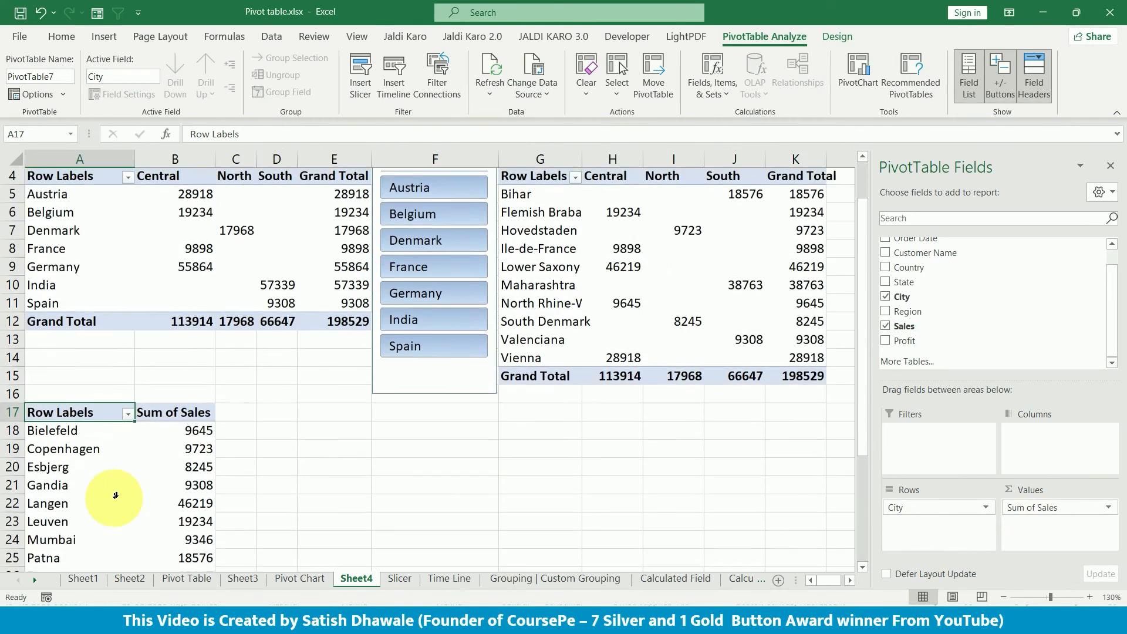
{"action": "left_click", "coordinate": [176, 347]}
{"action": "left_click", "coordinate": [681, 372]}
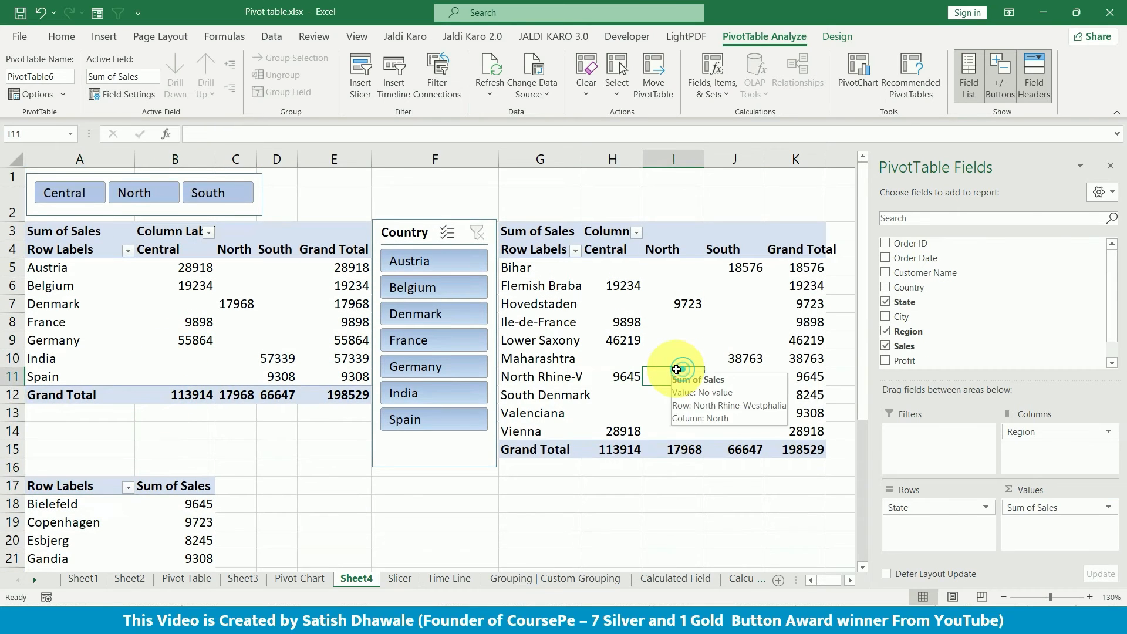
{"action": "scroll", "coordinate": [677, 371], "scroll_direction": "down", "scroll_amount": 1}
{"action": "left_click", "coordinate": [86, 514]}
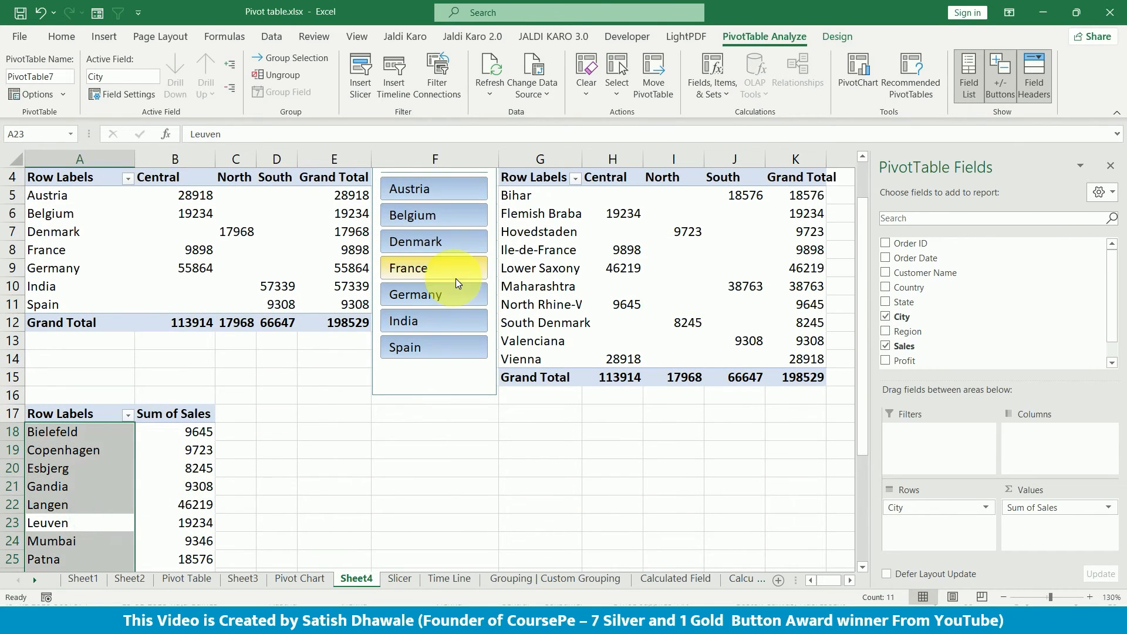
Step: Filter by India with the Country slicer, inspect how the country, state and city PivotTables respond, and clear the filter
{"action": "left_click", "coordinate": [441, 320]}
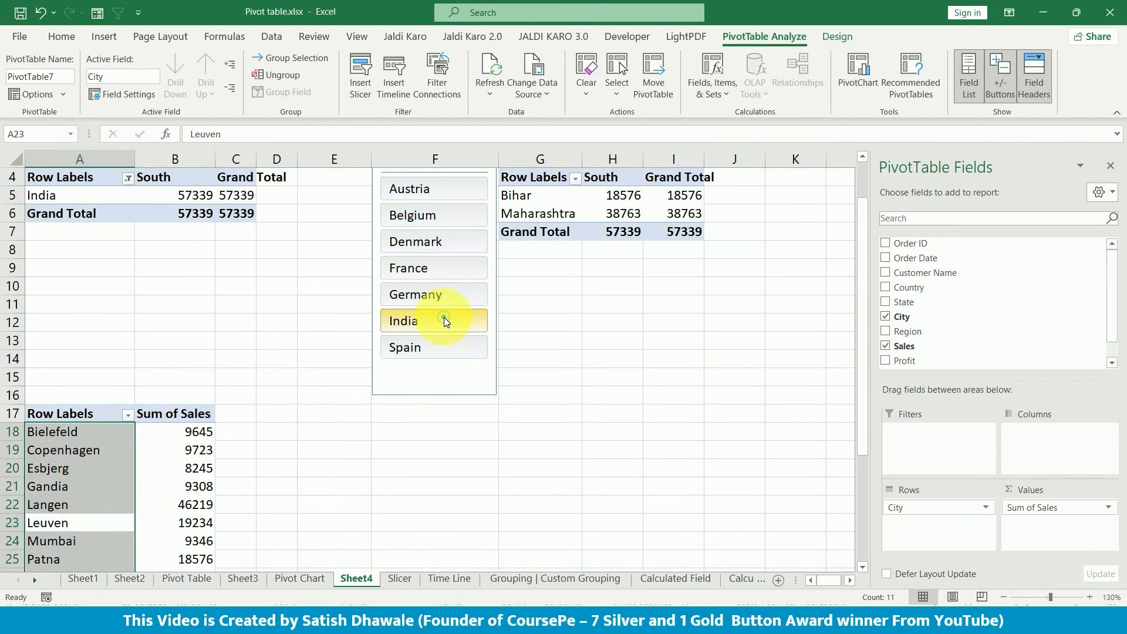
{"action": "left_click", "coordinate": [176, 207]}
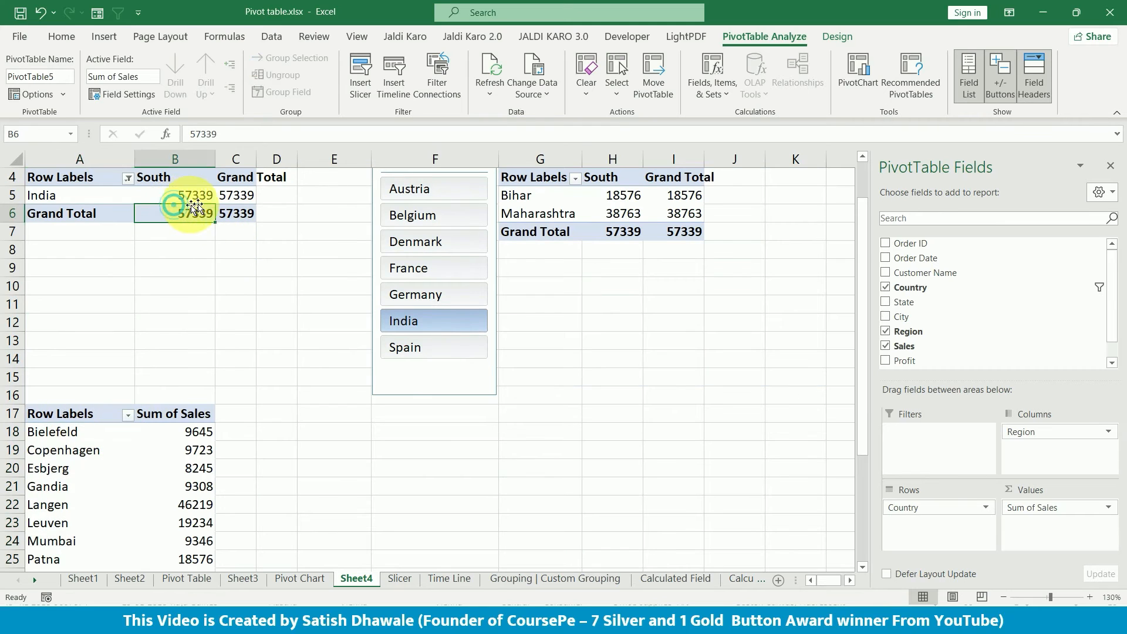
{"action": "left_click", "coordinate": [543, 215]}
{"action": "left_click", "coordinate": [544, 215]}
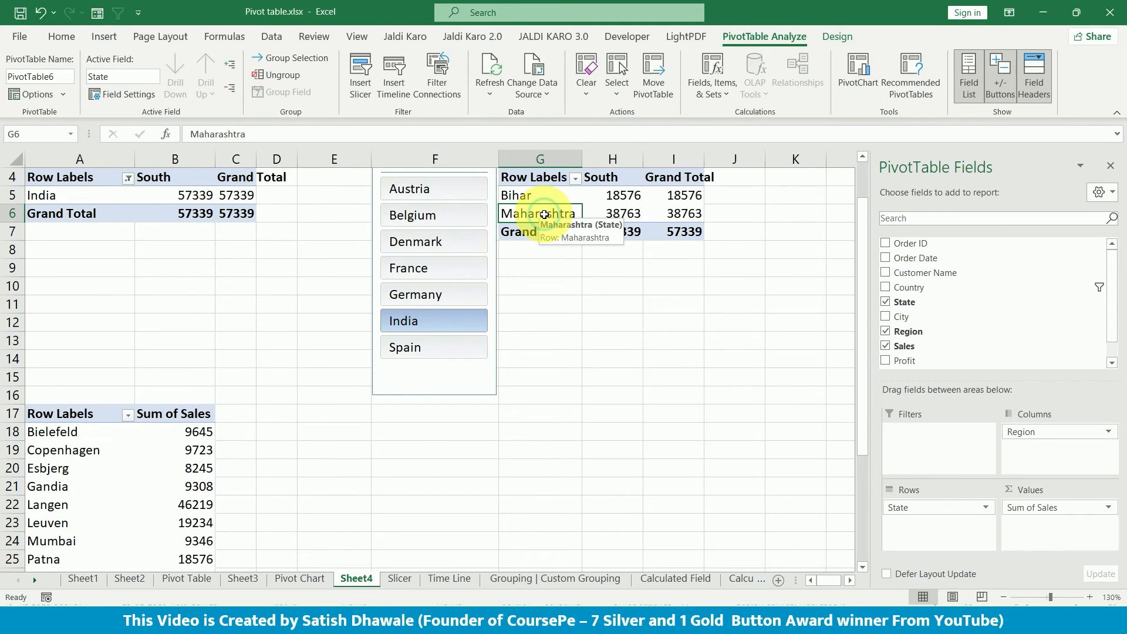
{"action": "scroll", "coordinate": [156, 355], "scroll_direction": "down", "scroll_amount": 3}
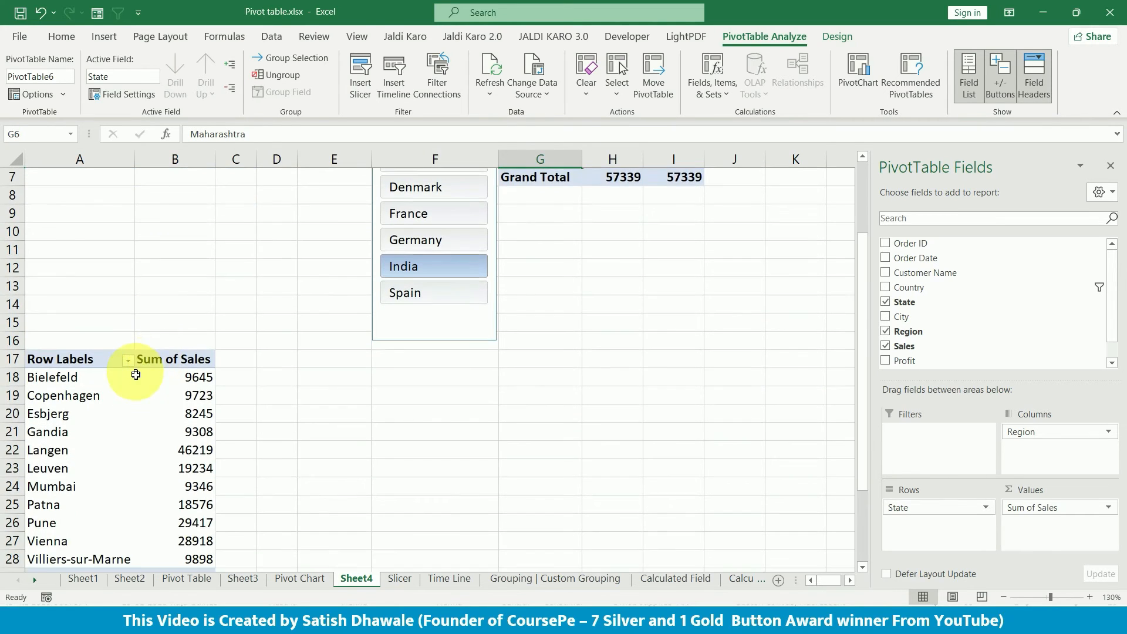
{"action": "scroll", "coordinate": [135, 402], "scroll_direction": "up", "scroll_amount": 2}
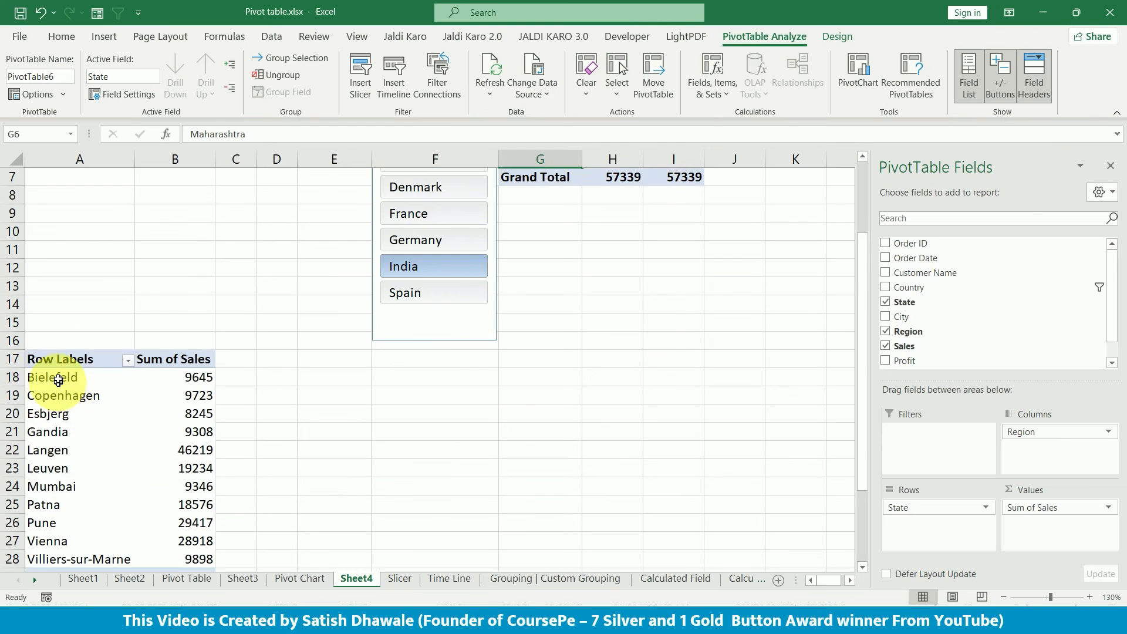
{"action": "scroll", "coordinate": [118, 390], "scroll_direction": "up", "scroll_amount": 2}
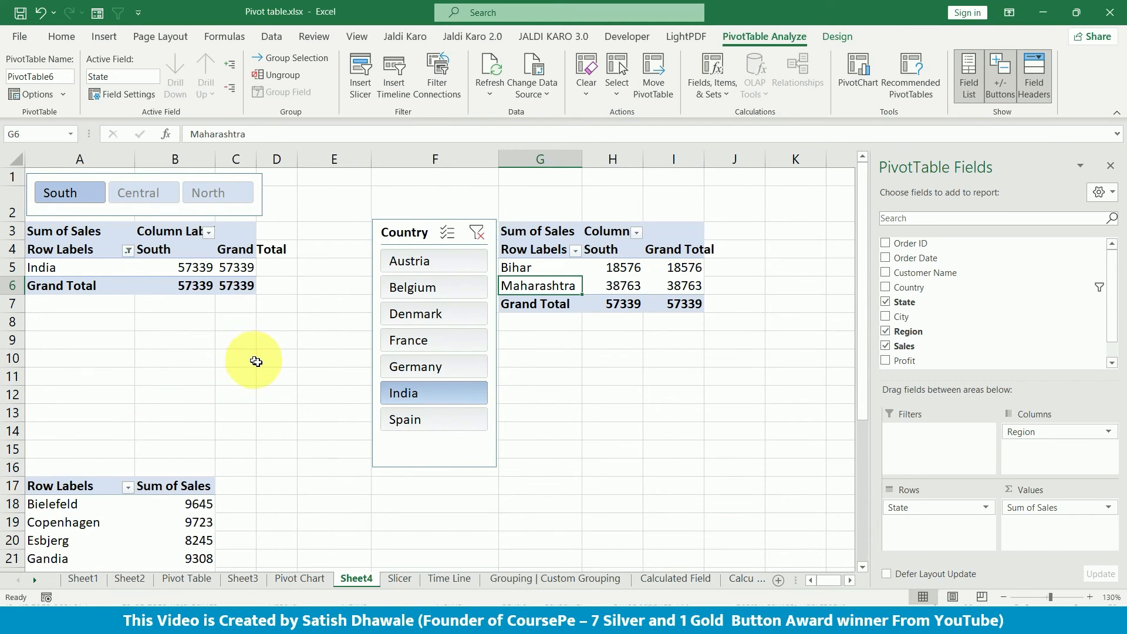
{"action": "scroll", "coordinate": [257, 364], "scroll_direction": "down", "scroll_amount": 3}
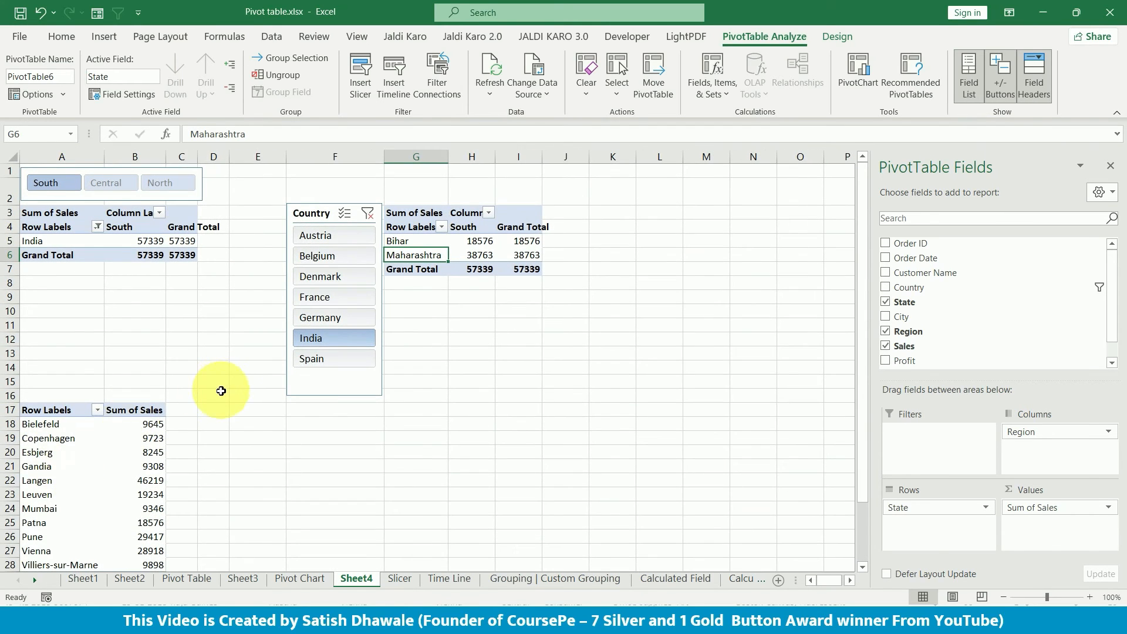
{"action": "scroll", "coordinate": [221, 389], "scroll_direction": "down", "scroll_amount": 1}
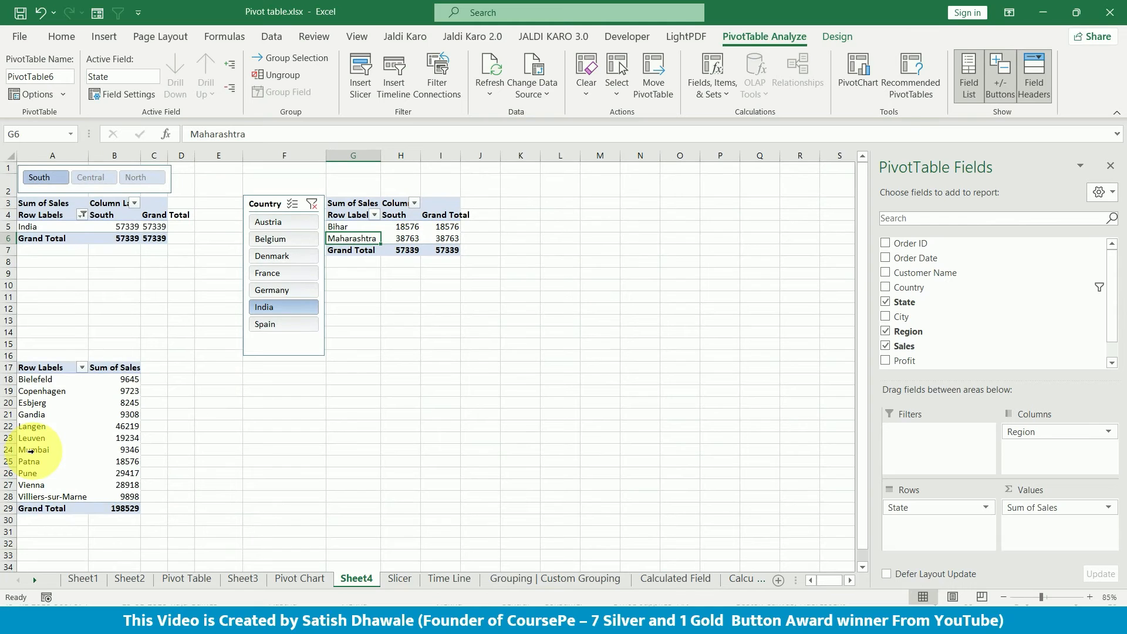
{"action": "left_click", "coordinate": [312, 207]}
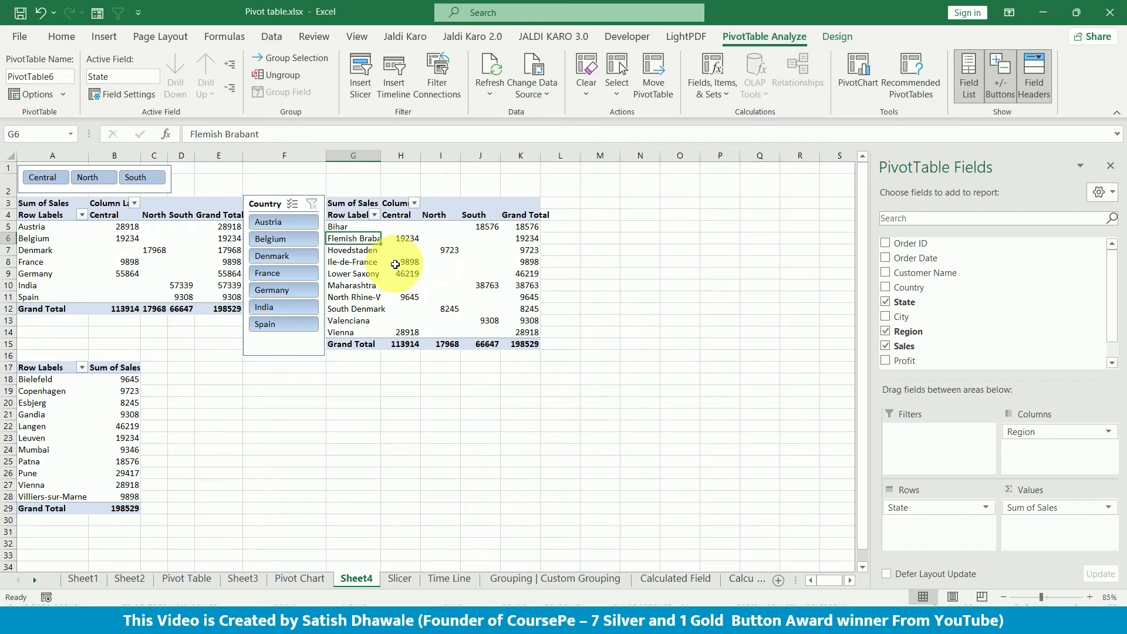
Step: Select the country PivotTable and the state PivotTable in turn to recheck their names
{"action": "left_click", "coordinate": [148, 264]}
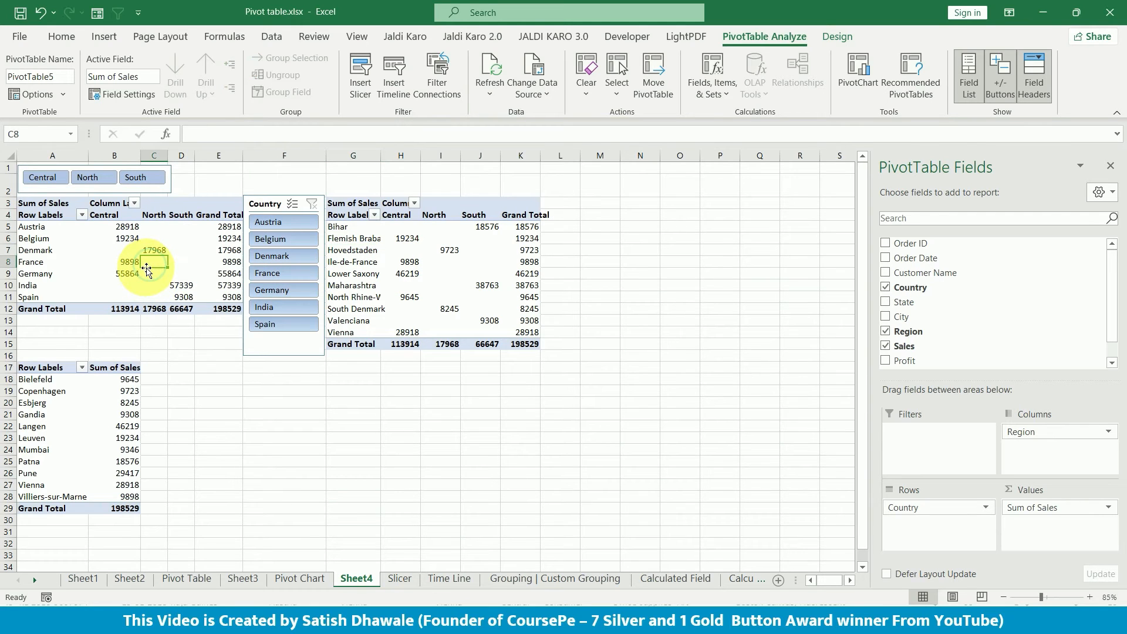
{"action": "left_click", "coordinate": [114, 251]}
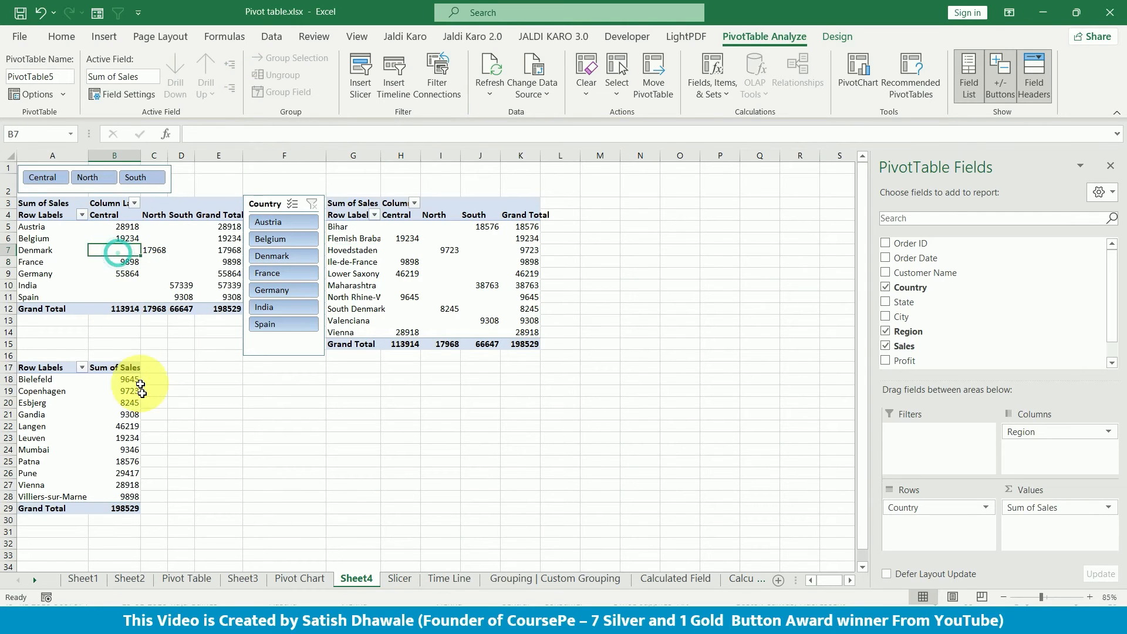
{"action": "left_click", "coordinate": [447, 300]}
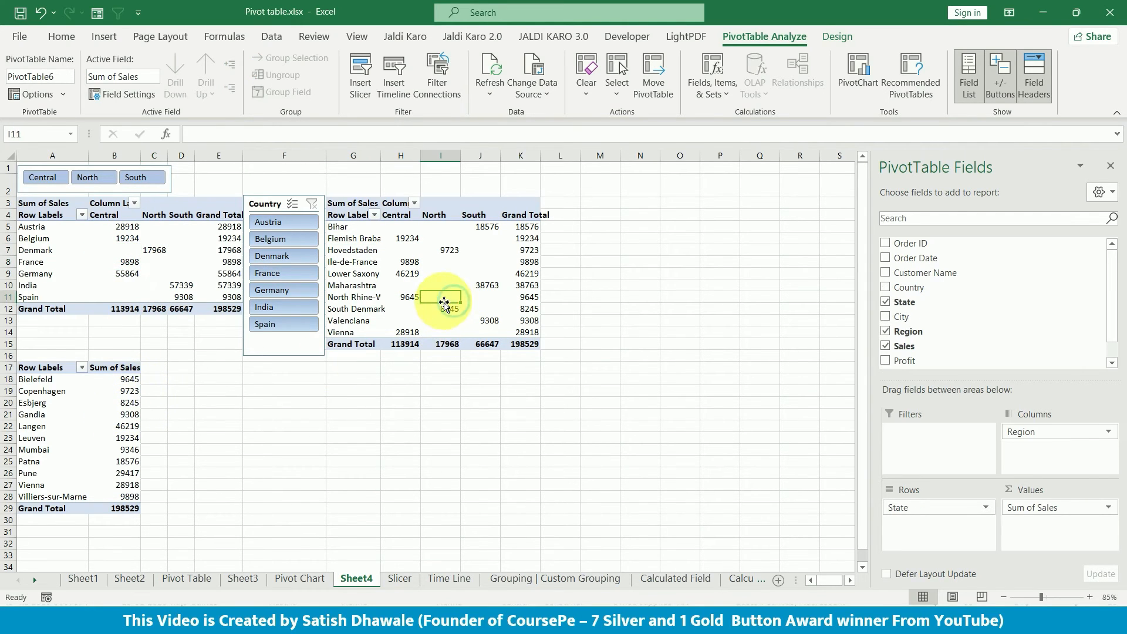
Step: Limit the Country slicer's report connections to PivotTable5 only
{"action": "left_click", "coordinate": [267, 204]}
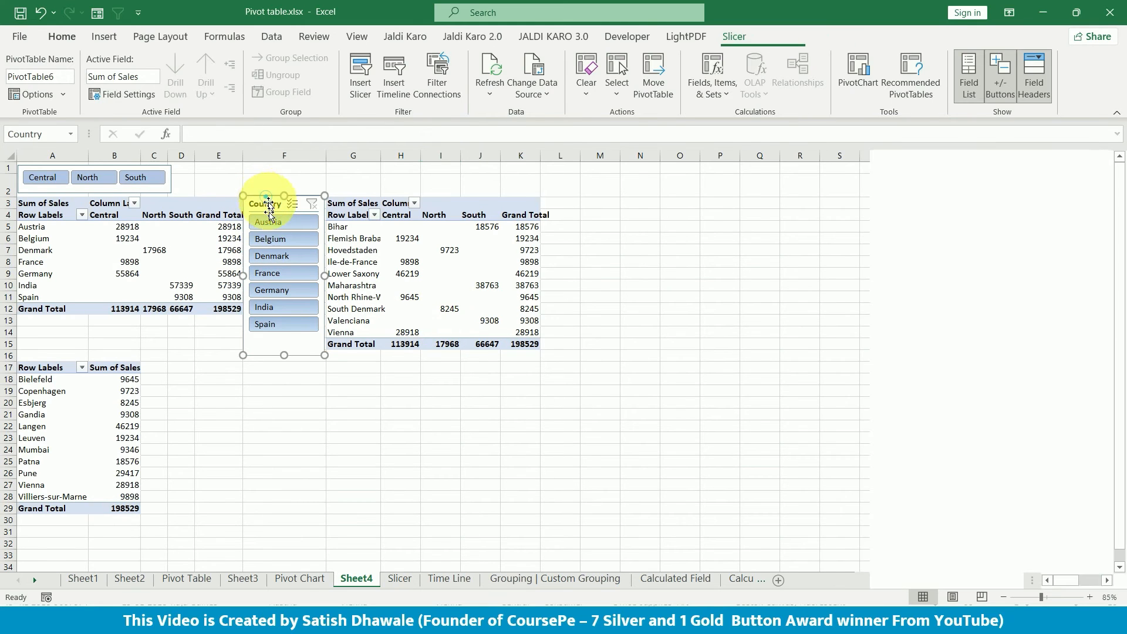
{"action": "left_click", "coordinate": [733, 37]}
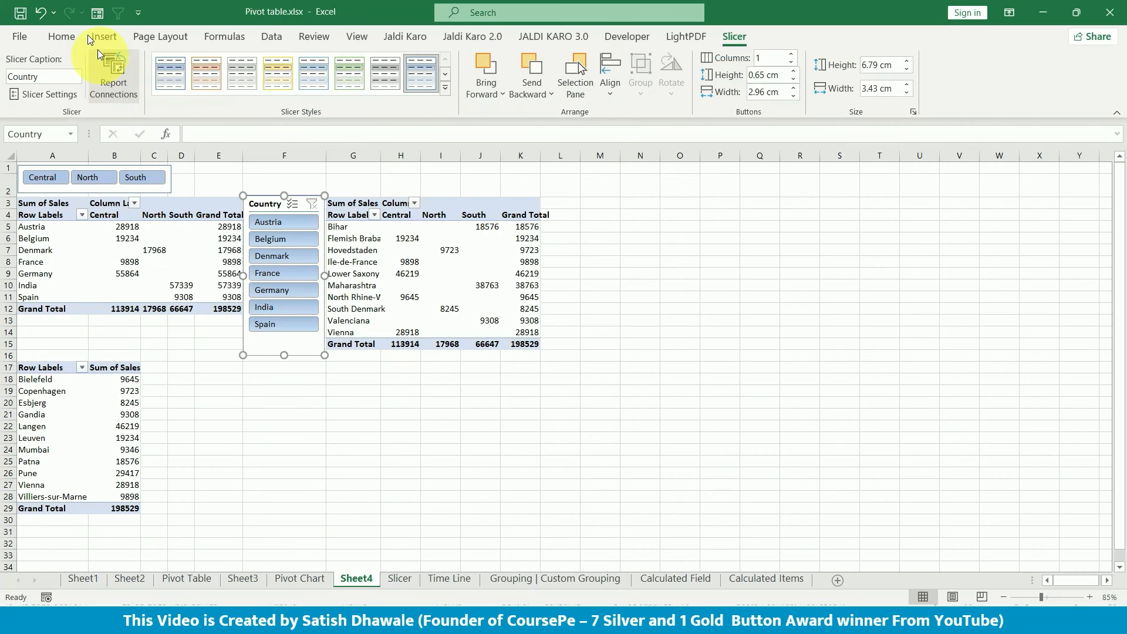
{"action": "left_click", "coordinate": [117, 85]}
{"action": "left_click_drag", "start_coordinate": [511, 299], "coordinate": [718, 297]}
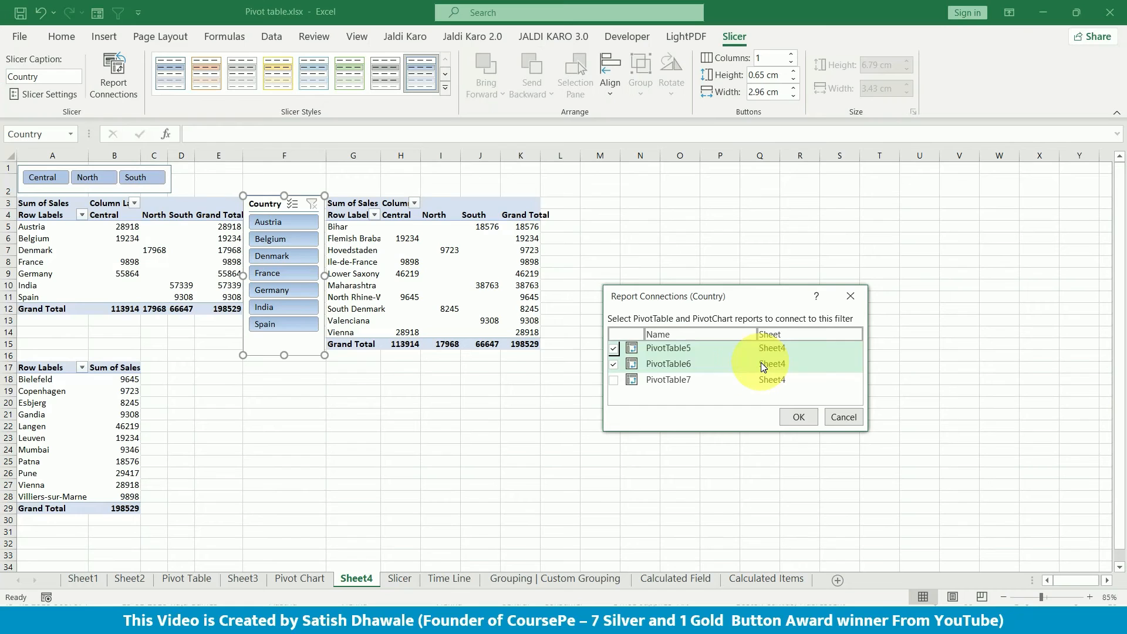
{"action": "left_click", "coordinate": [614, 382]}
{"action": "left_click", "coordinate": [615, 366]}
{"action": "left_click", "coordinate": [616, 380]}
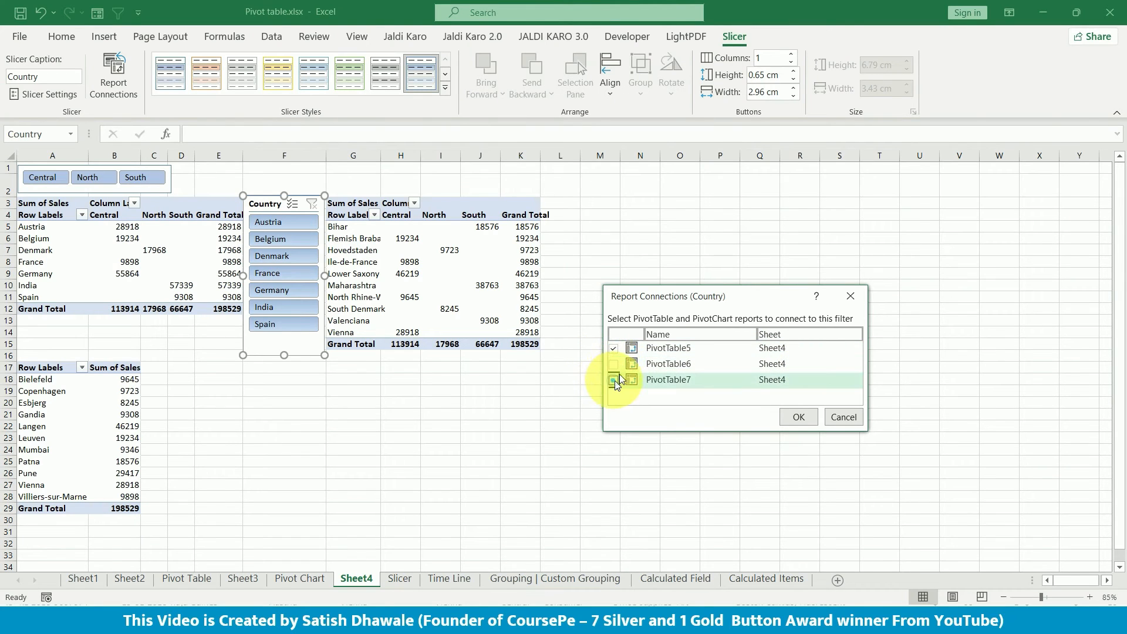
{"action": "left_click", "coordinate": [798, 416]}
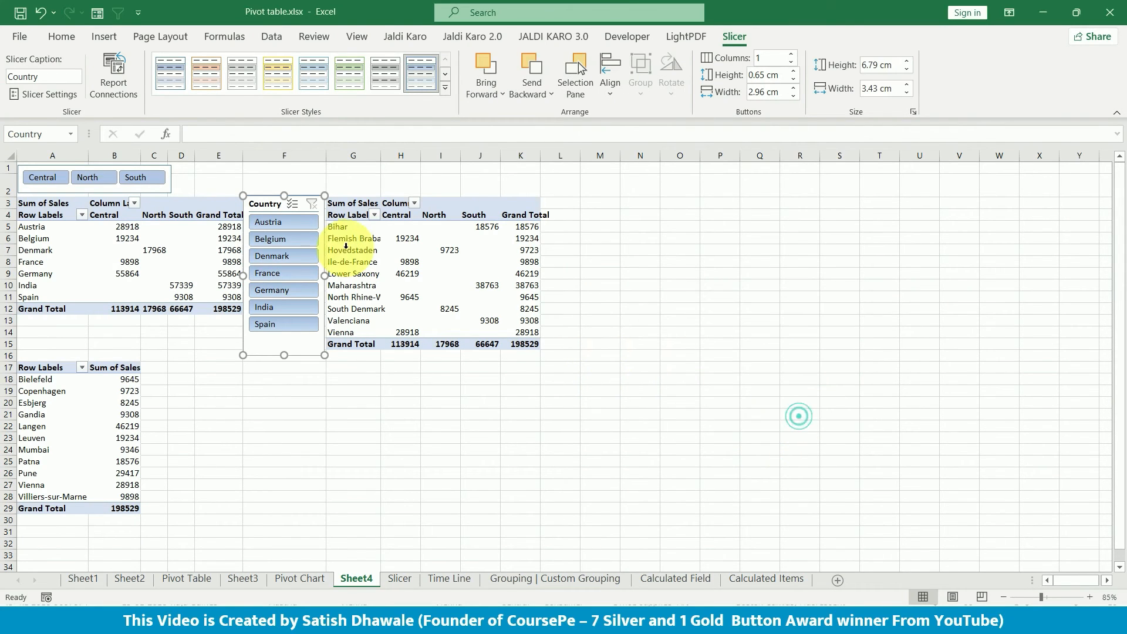
Step: Test the single-table connection by filtering to several countries in turn, ending with India, and clear the Country slicer's filter
{"action": "left_click", "coordinate": [278, 308]}
{"action": "left_click", "coordinate": [276, 288]}
{"action": "left_click", "coordinate": [283, 274]}
{"action": "left_click", "coordinate": [287, 240]}
{"action": "left_click", "coordinate": [284, 223]}
{"action": "left_click", "coordinate": [278, 308]}
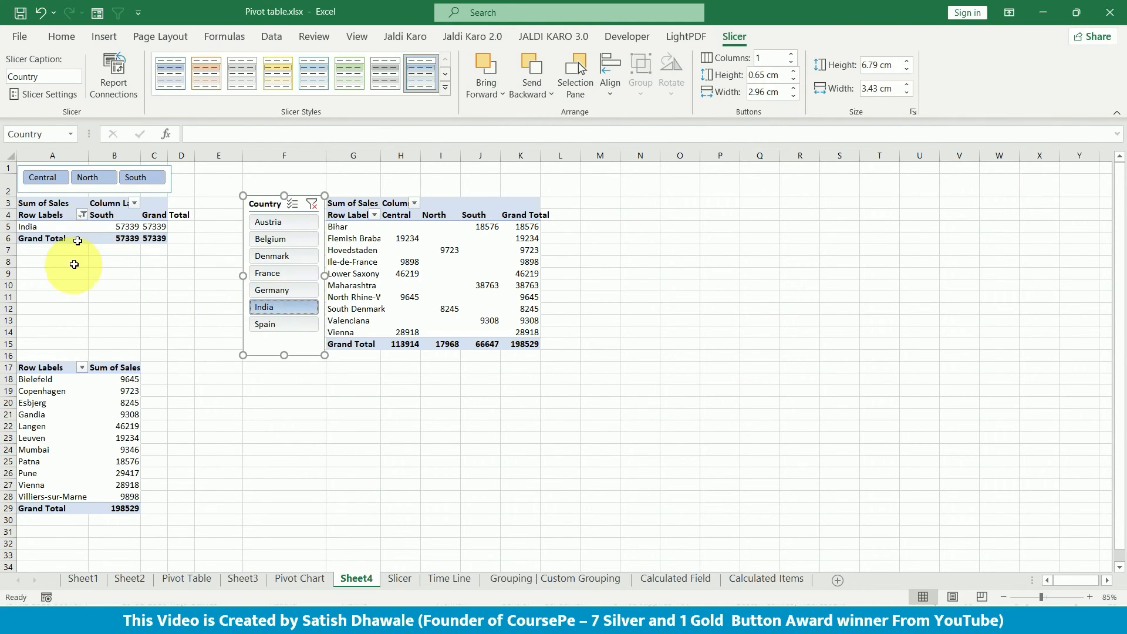
{"action": "left_click", "coordinate": [311, 204]}
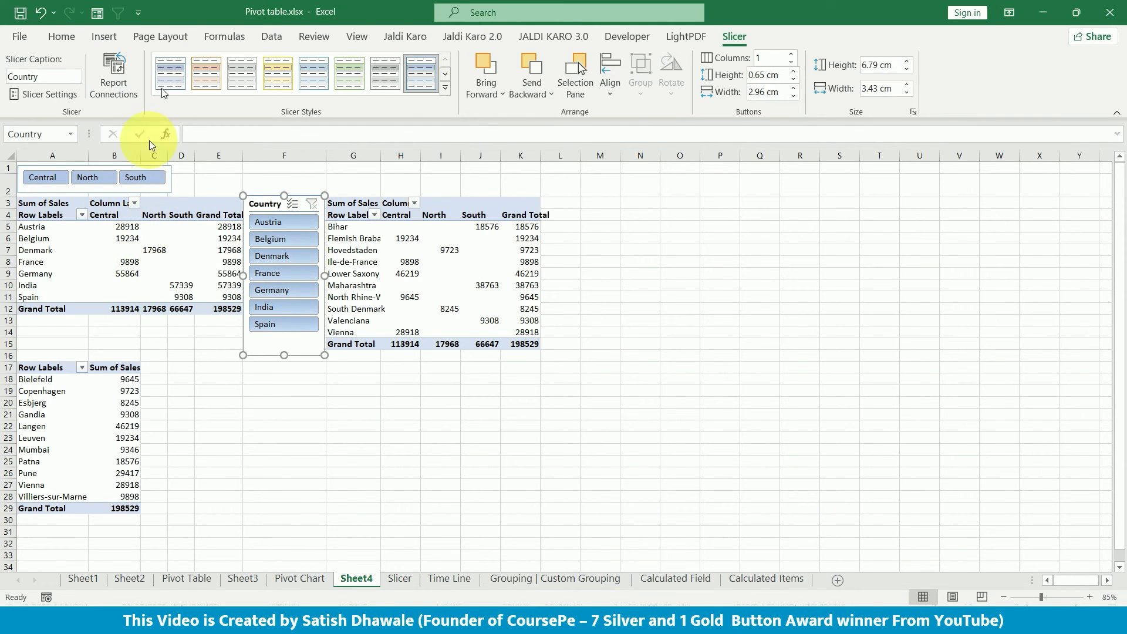
Step: Connect the Country slicer to PivotTable6 and PivotTable7 in addition to PivotTable5
{"action": "left_click", "coordinate": [113, 72]}
{"action": "left_click", "coordinate": [614, 365]}
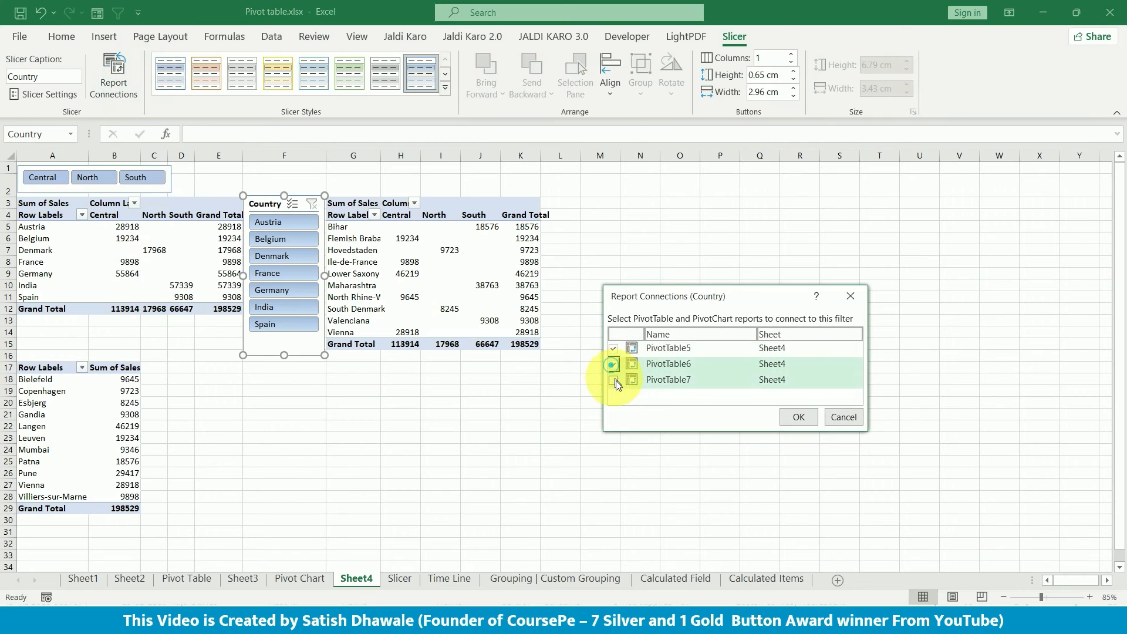
{"action": "left_click", "coordinate": [614, 380]}
{"action": "left_click", "coordinate": [797, 418]}
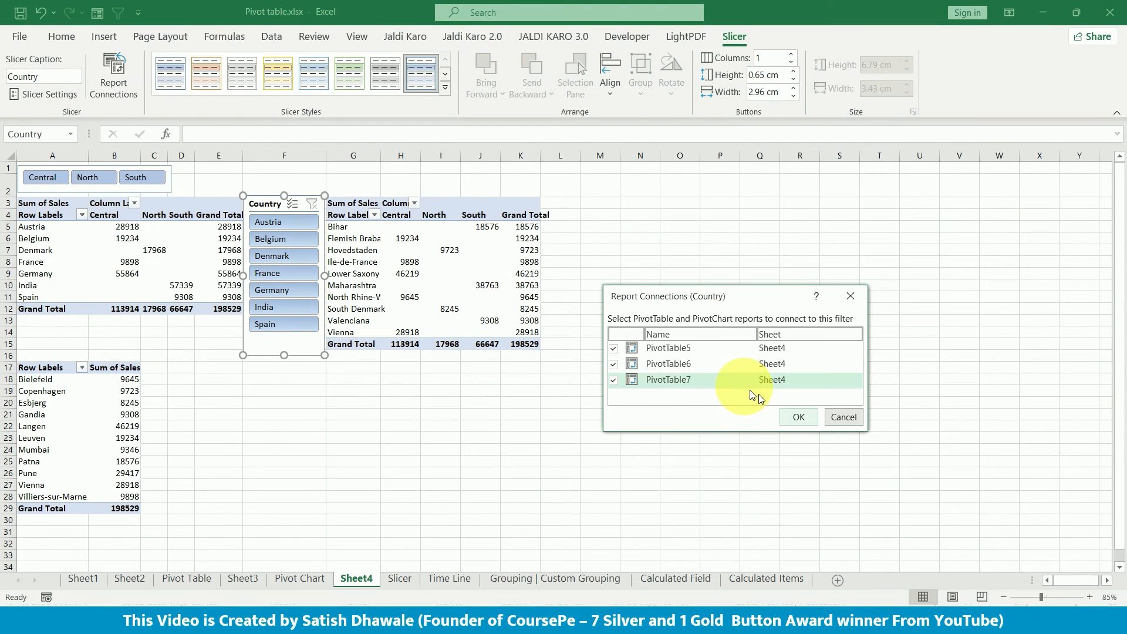
{"action": "left_click", "coordinate": [799, 417]}
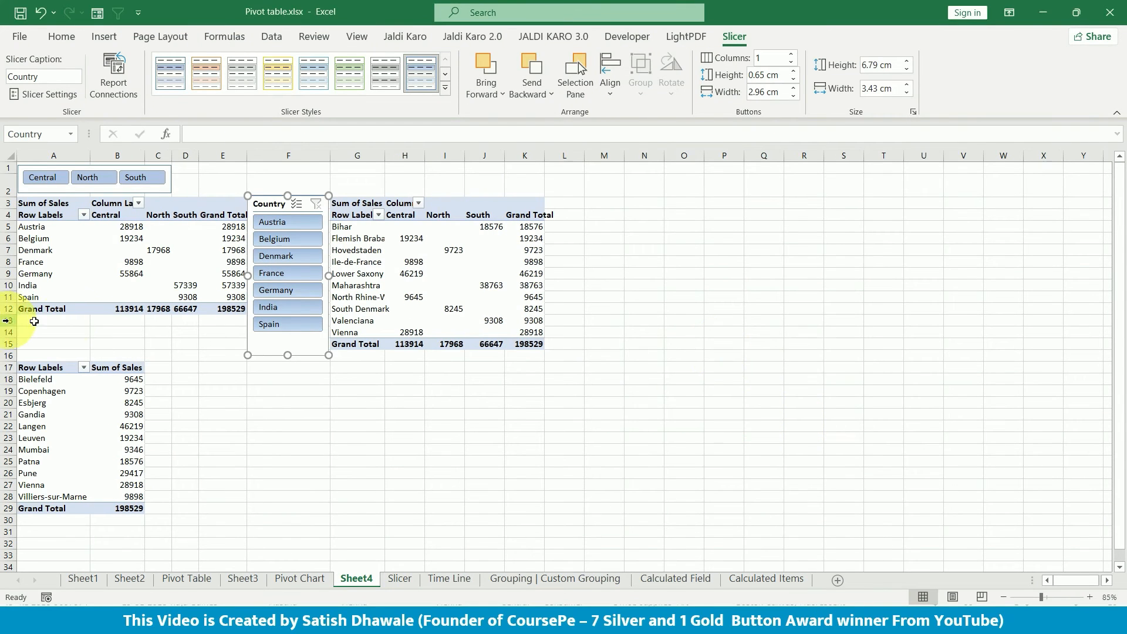
Step: Test the Country slicer on all three PivotTables by filtering to each country in turn, ending with India, and clear the filter
{"action": "left_click", "coordinate": [275, 222]}
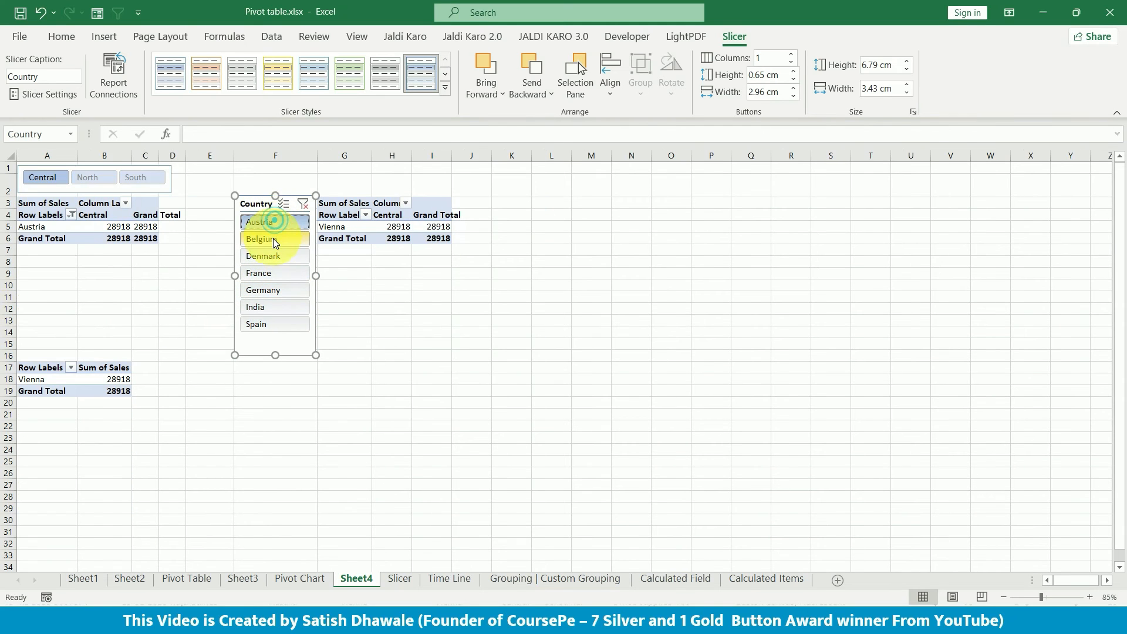
{"action": "left_click", "coordinate": [270, 242]}
{"action": "left_click", "coordinate": [262, 259]}
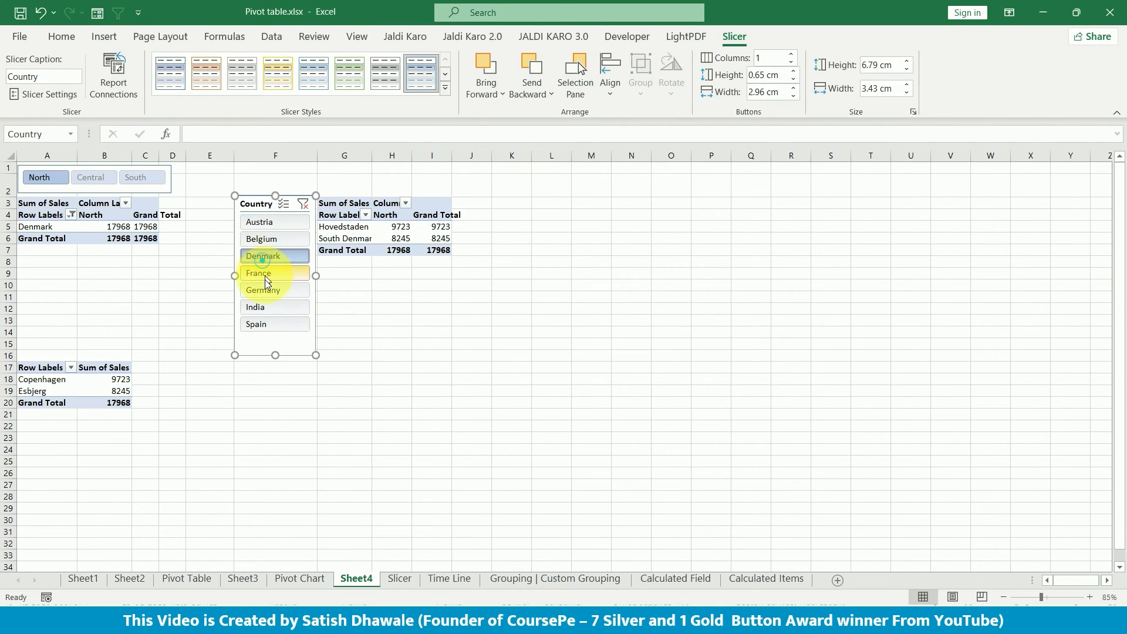
{"action": "left_click", "coordinate": [270, 292]}
{"action": "left_click", "coordinate": [273, 309]}
{"action": "left_click", "coordinate": [272, 324]}
{"action": "left_click", "coordinate": [272, 308]}
{"action": "left_click", "coordinate": [274, 291]}
{"action": "left_click", "coordinate": [272, 271]}
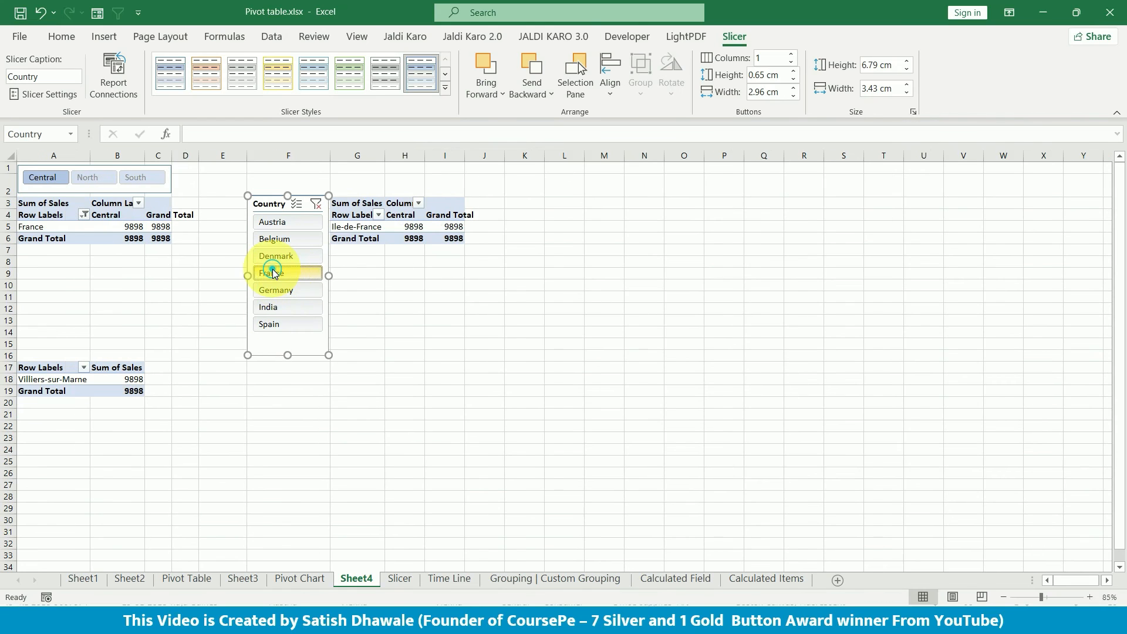
{"action": "left_click", "coordinate": [279, 309]}
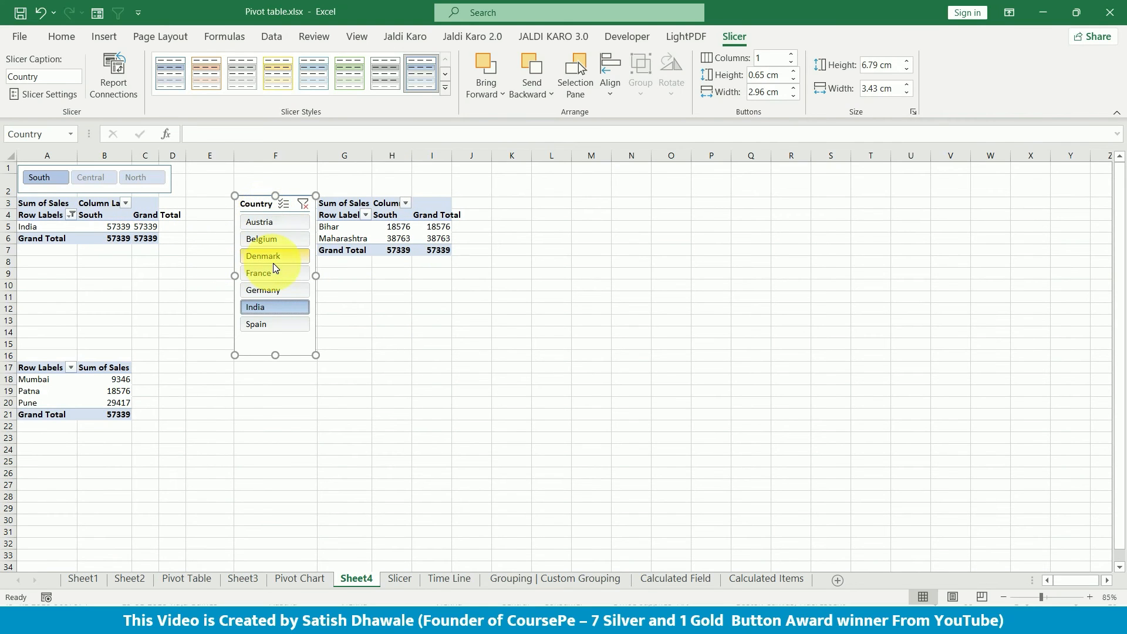
{"action": "left_click", "coordinate": [305, 203]}
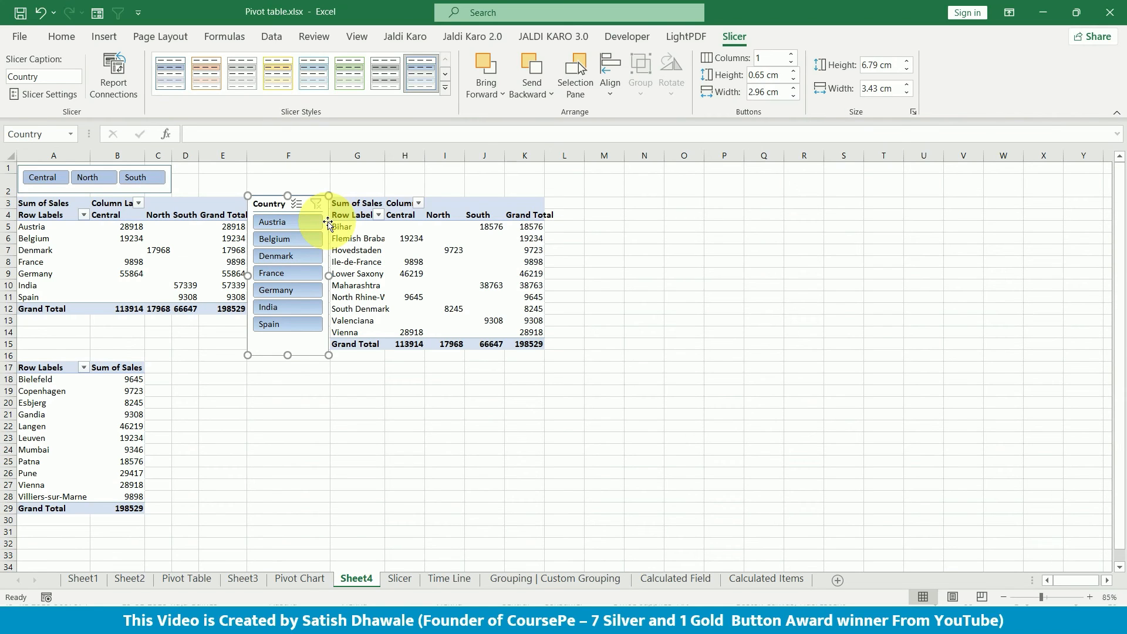
Step: Start a new slicer style for the Country slicer and name it My Slicer
{"action": "left_click", "coordinate": [446, 88]}
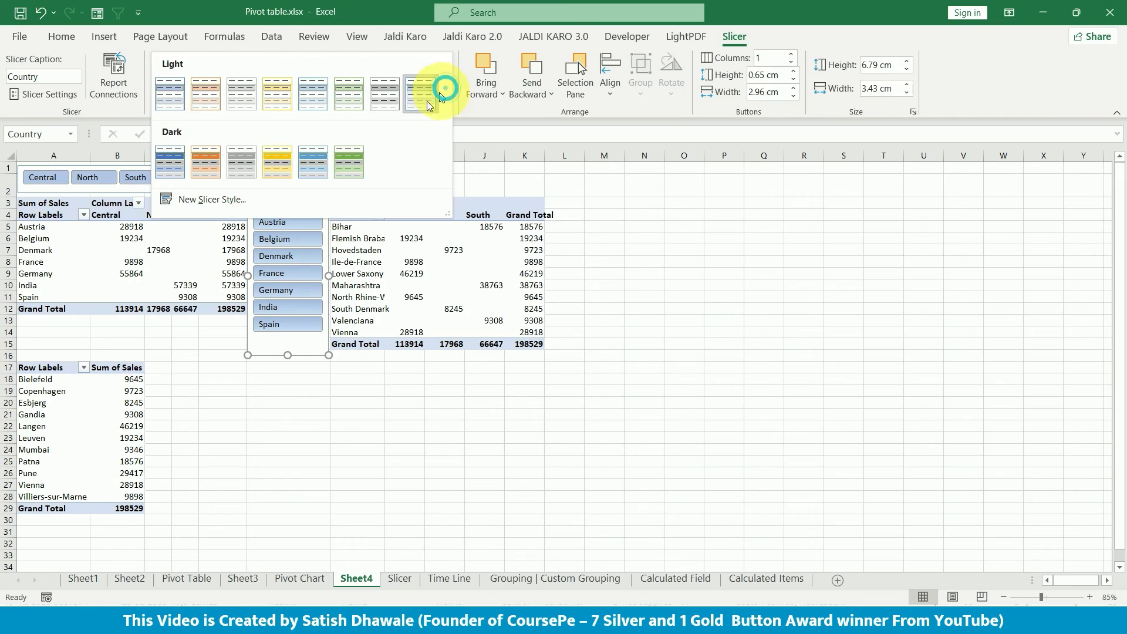
{"action": "left_click", "coordinate": [199, 201]}
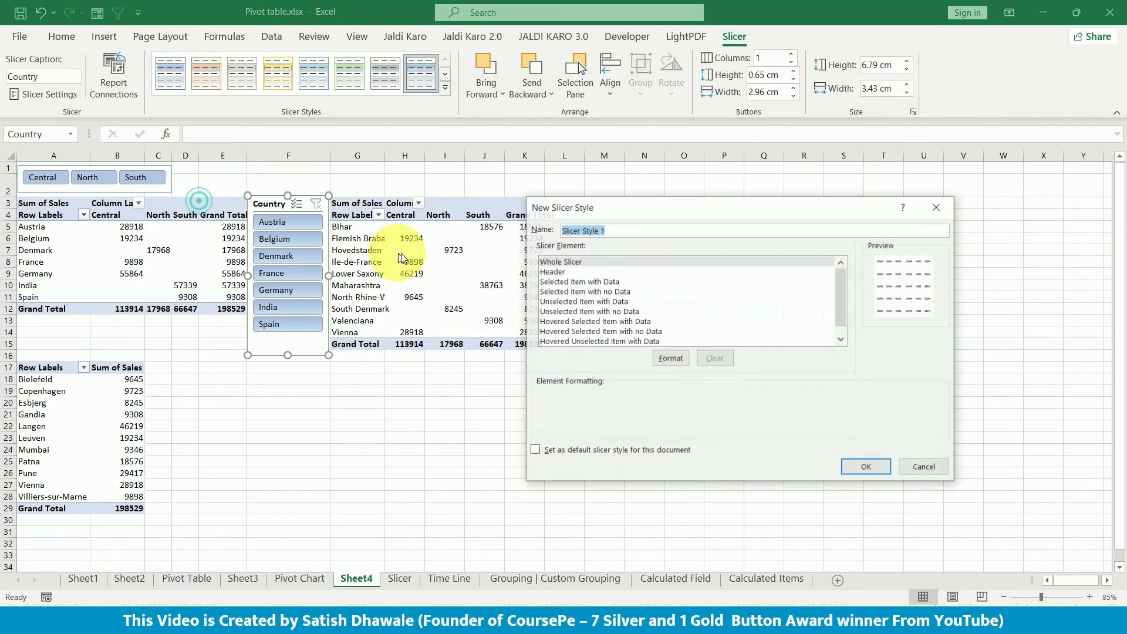
{"action": "left_click_drag", "start_coordinate": [567, 218], "coordinate": [632, 231]}
{"action": "left_click", "coordinate": [677, 242]}
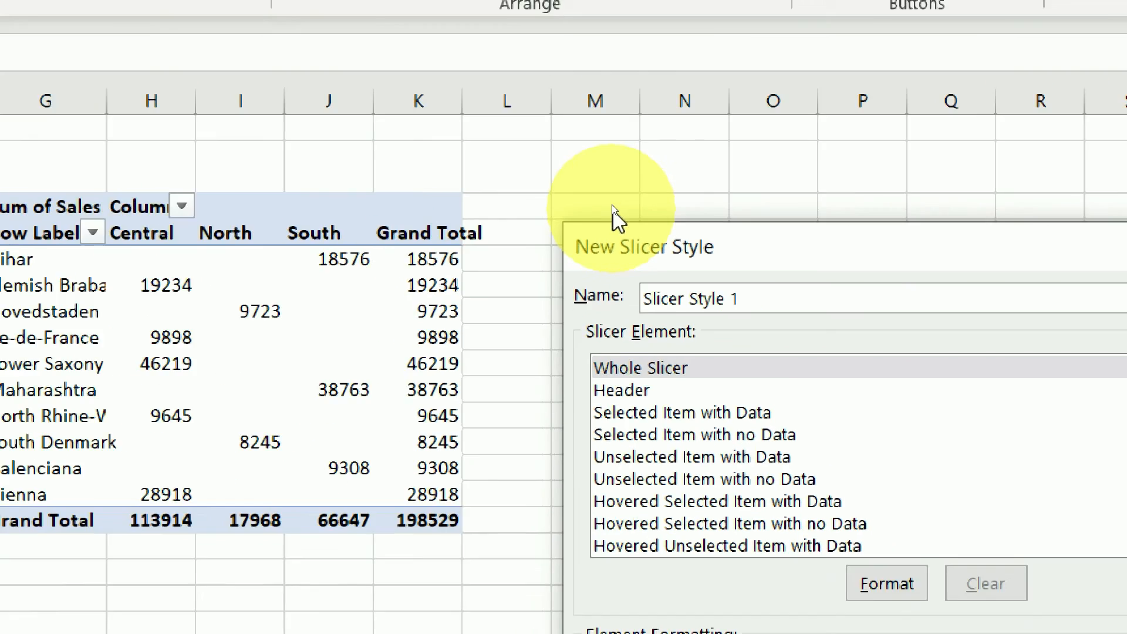
{"action": "key", "text": "BackSpace"}
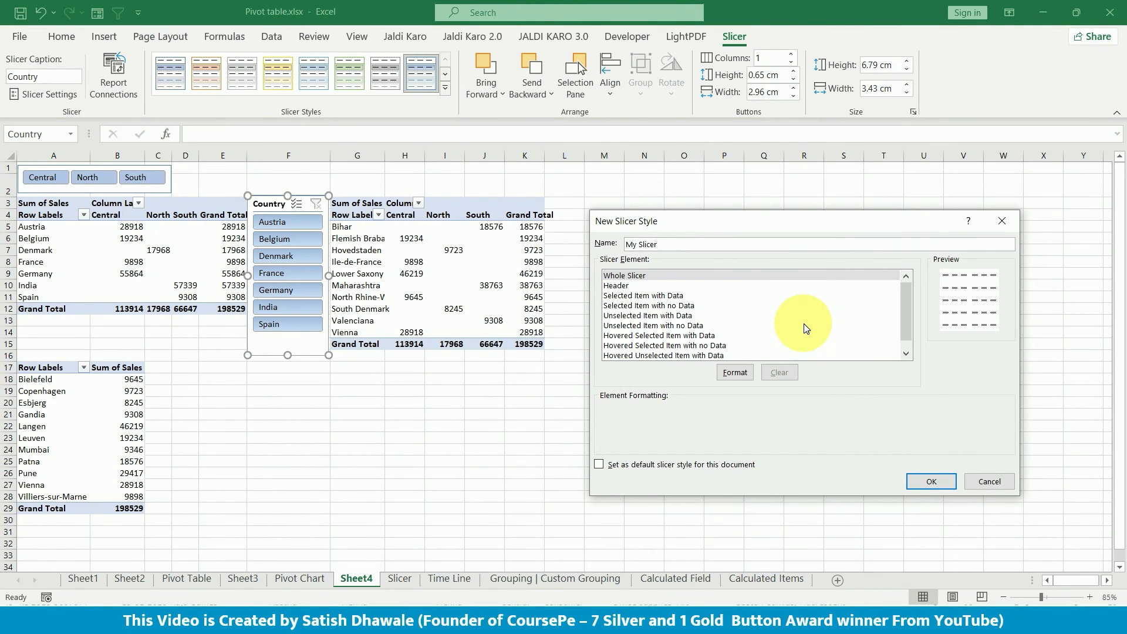
Step: Give the Whole Slicer element of the new style a light gold fill
{"action": "left_click", "coordinate": [698, 275]}
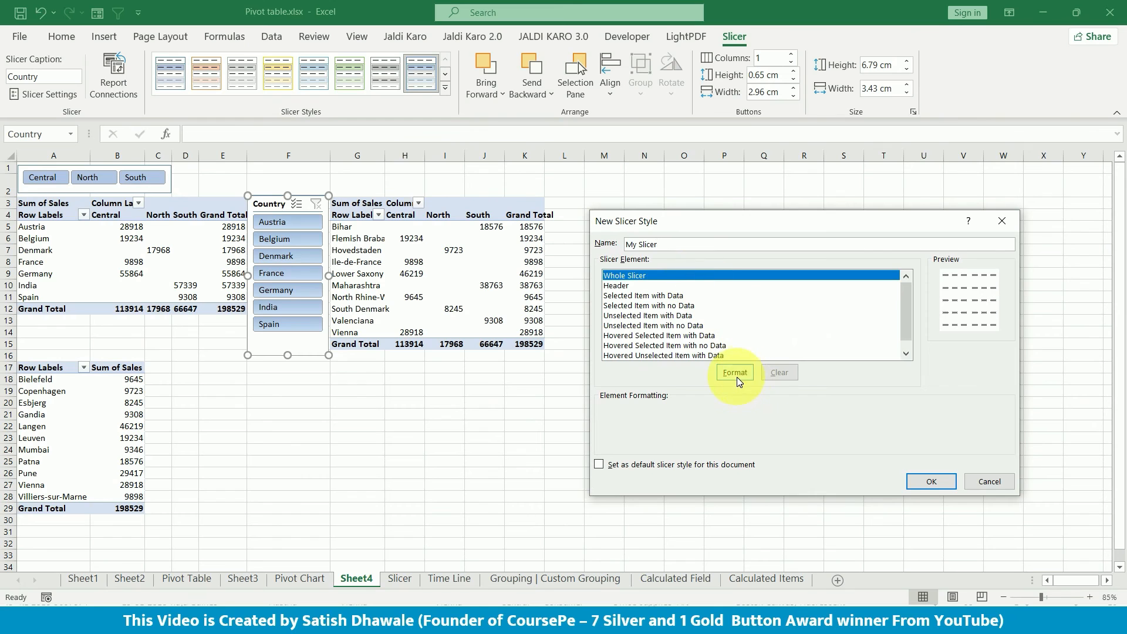
{"action": "left_click", "coordinate": [737, 377]}
{"action": "left_click", "coordinate": [668, 170]}
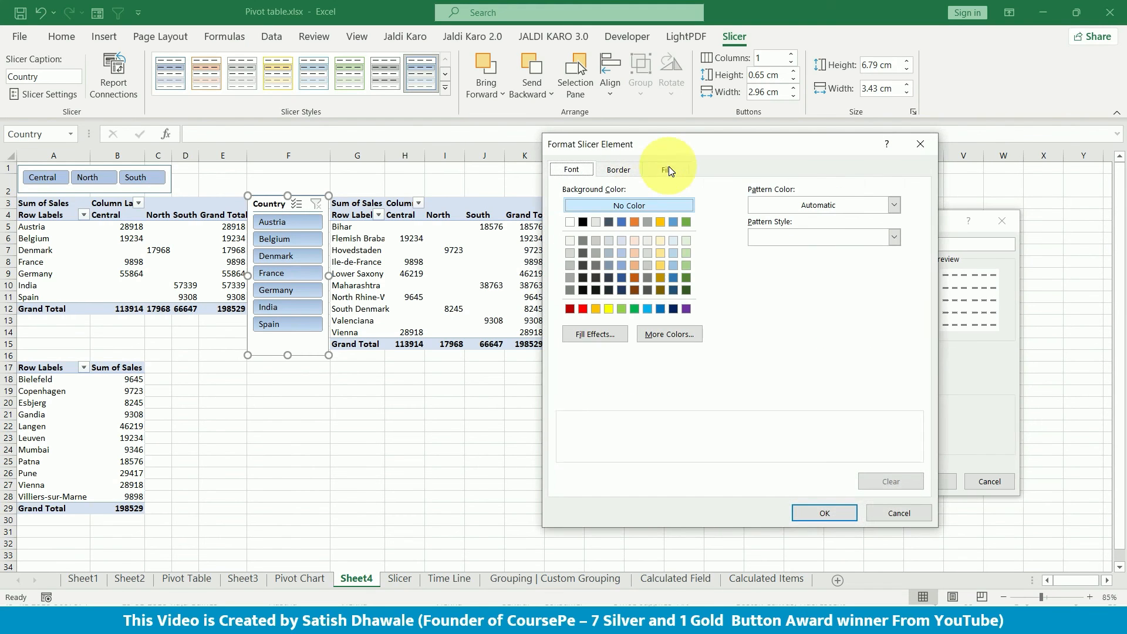
{"action": "left_click", "coordinate": [660, 253]}
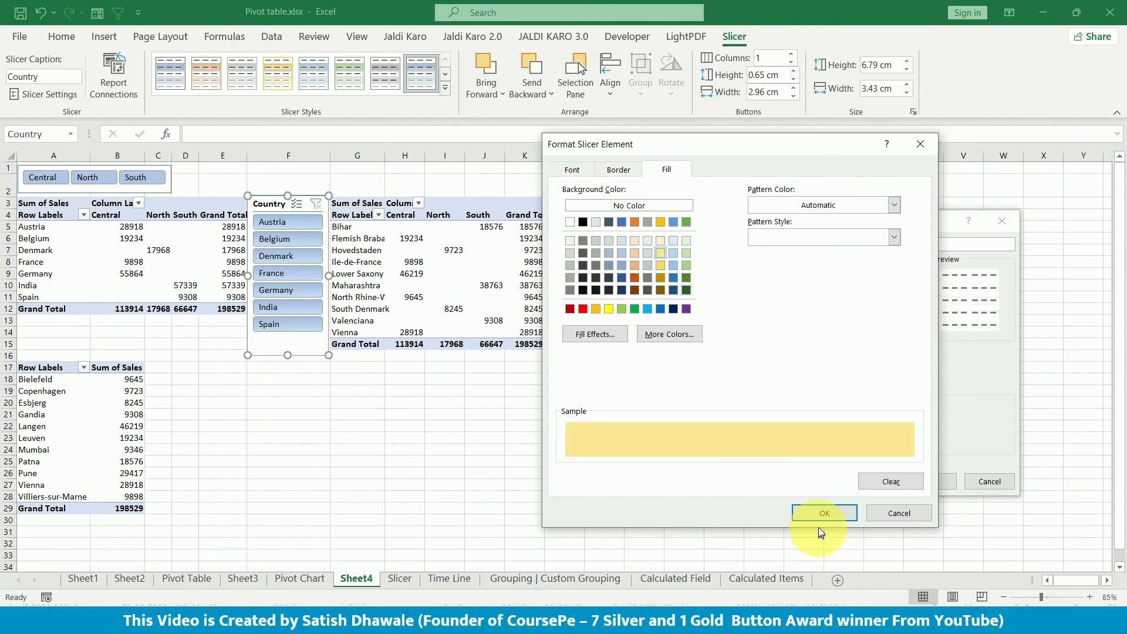
{"action": "left_click", "coordinate": [824, 513]}
Step: Give the Header element of the new slicer style a light green fill
{"action": "left_click", "coordinate": [617, 286]}
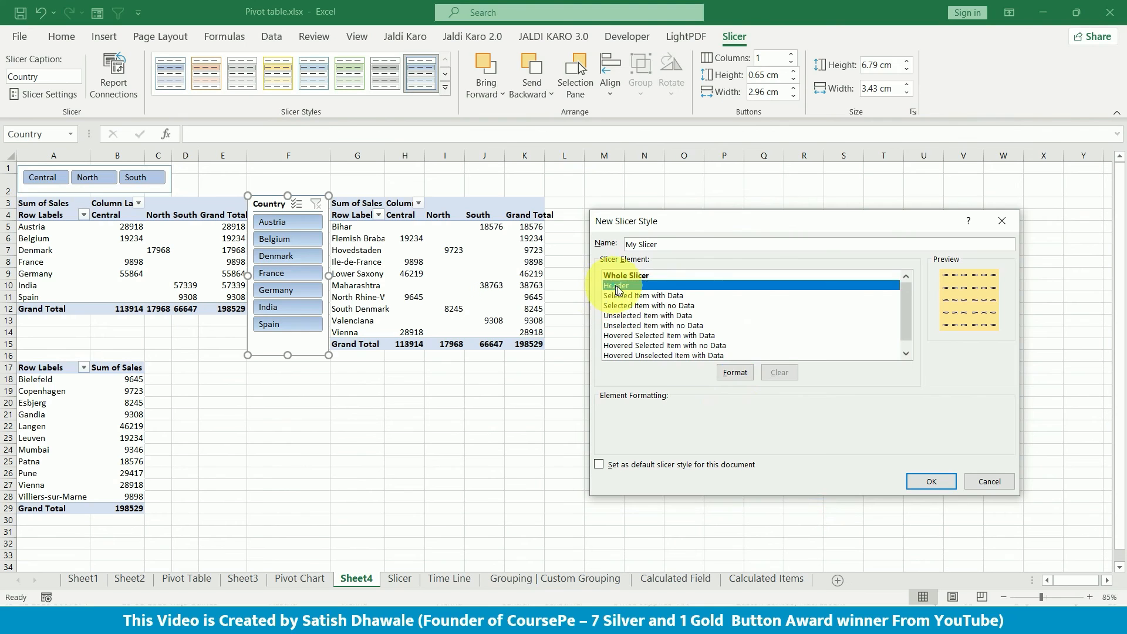
{"action": "left_click", "coordinate": [735, 373]}
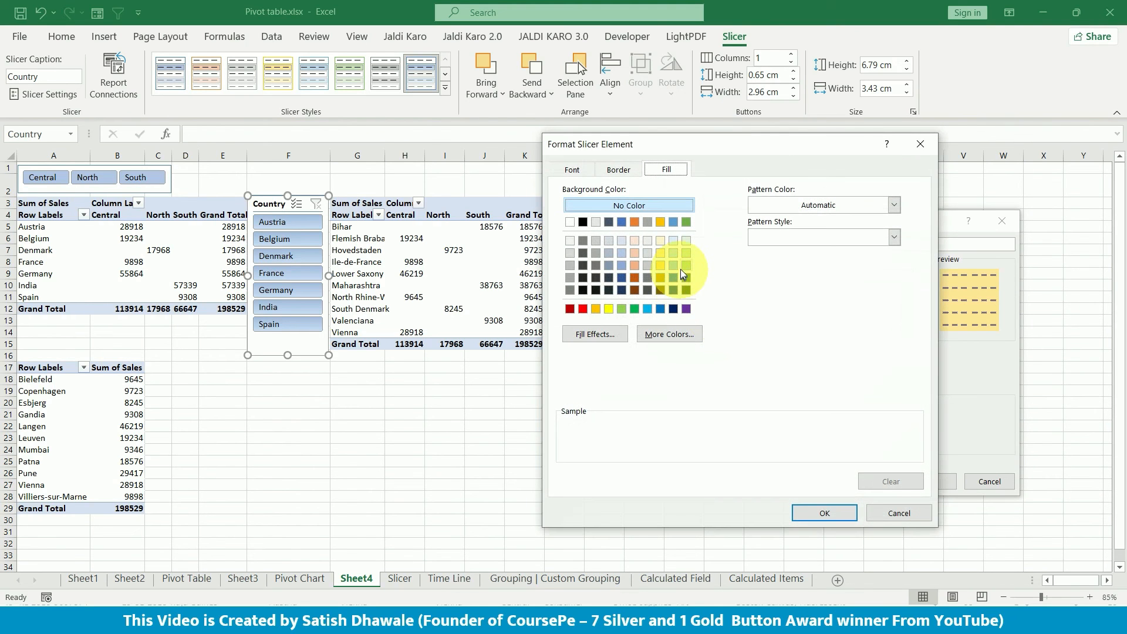
{"action": "left_click", "coordinate": [686, 255]}
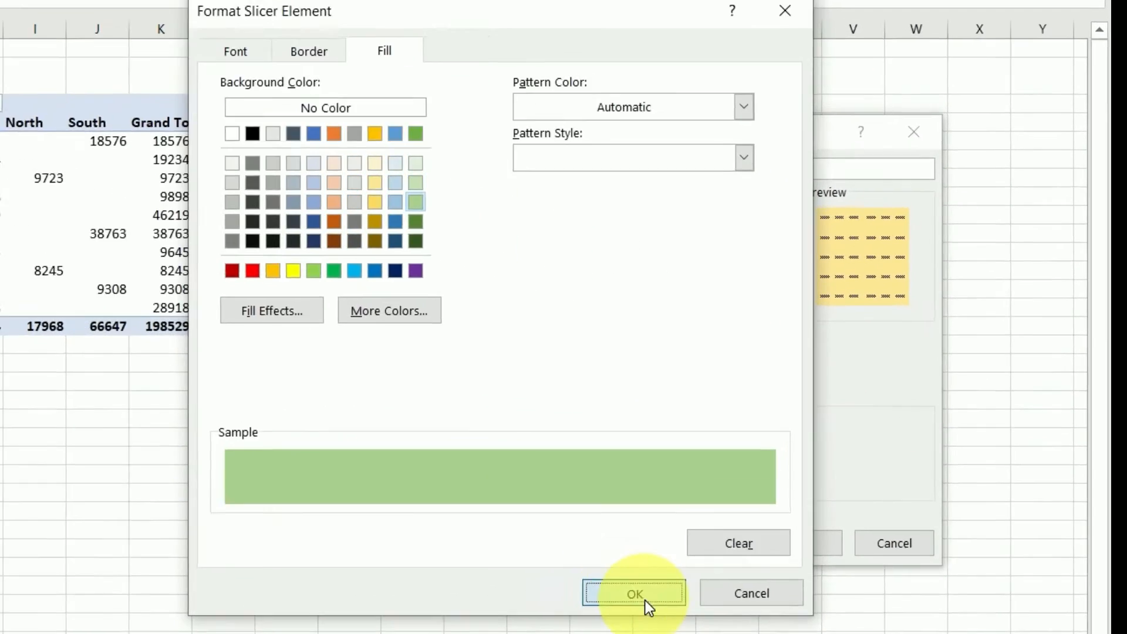
{"action": "left_click", "coordinate": [825, 513]}
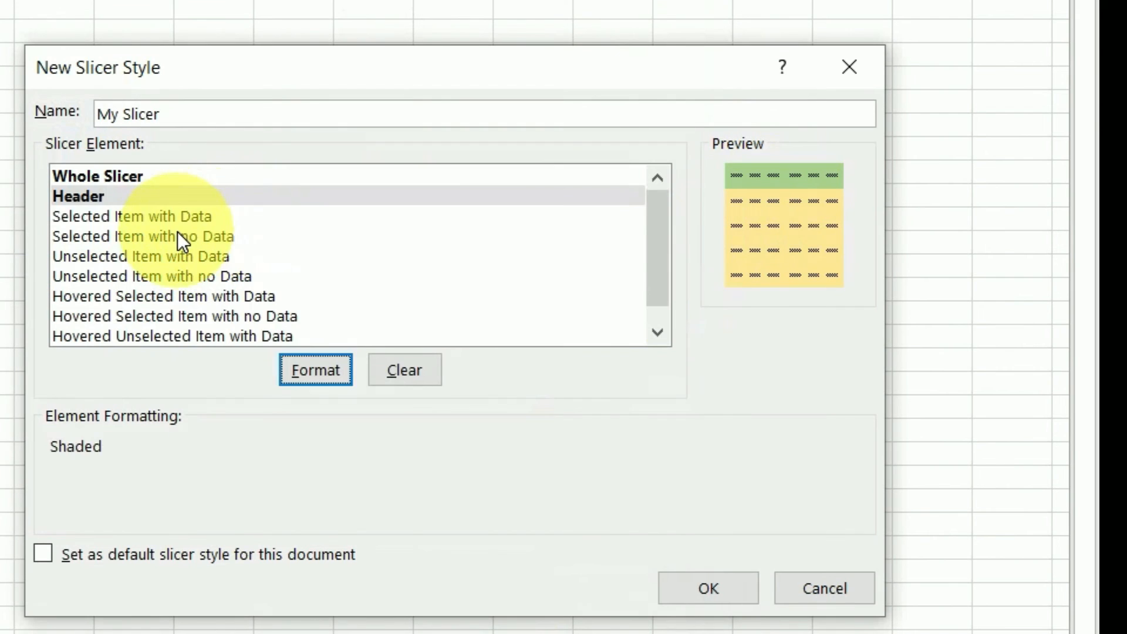
Step: Give the Selected Item with Data element a light grey fill
{"action": "left_click", "coordinate": [164, 216]}
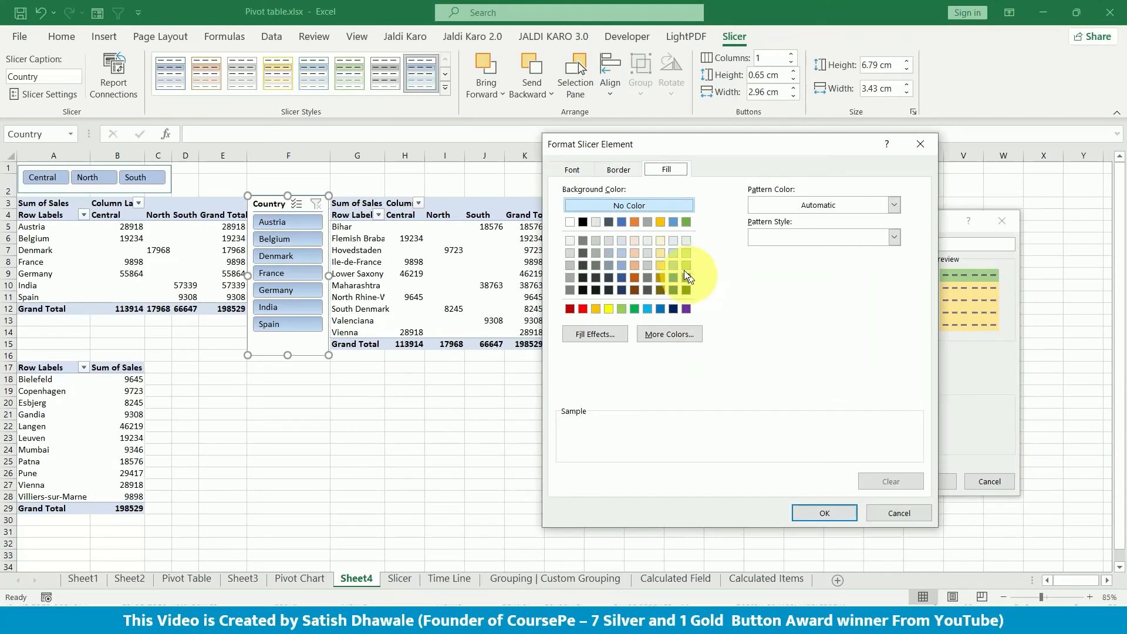
{"action": "left_click", "coordinate": [169, 134]}
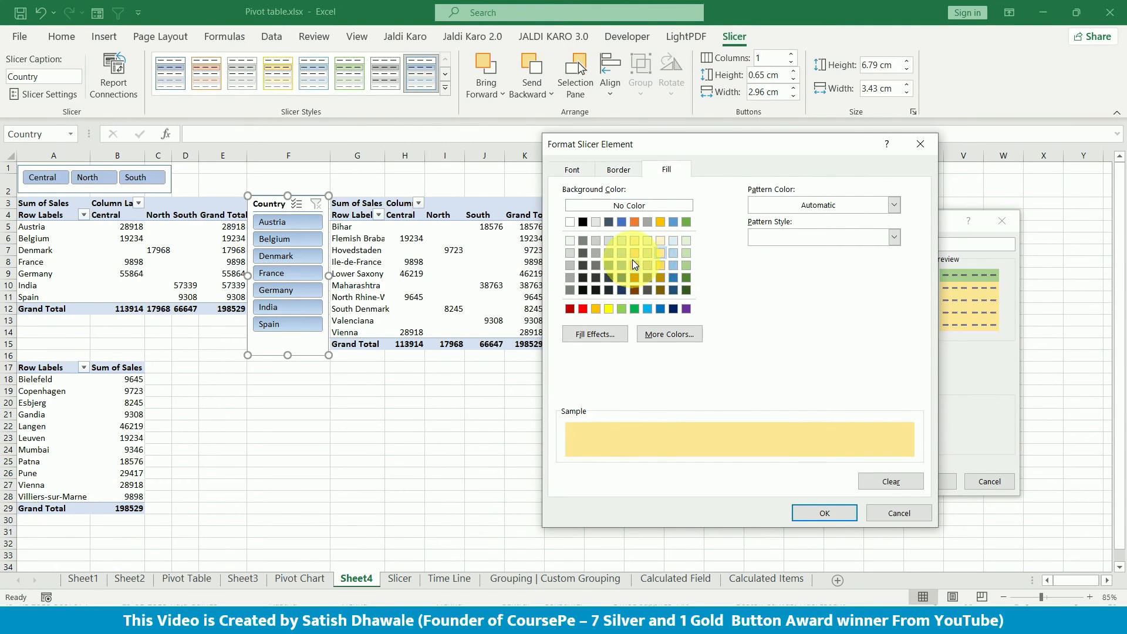
{"action": "left_click", "coordinate": [570, 253]}
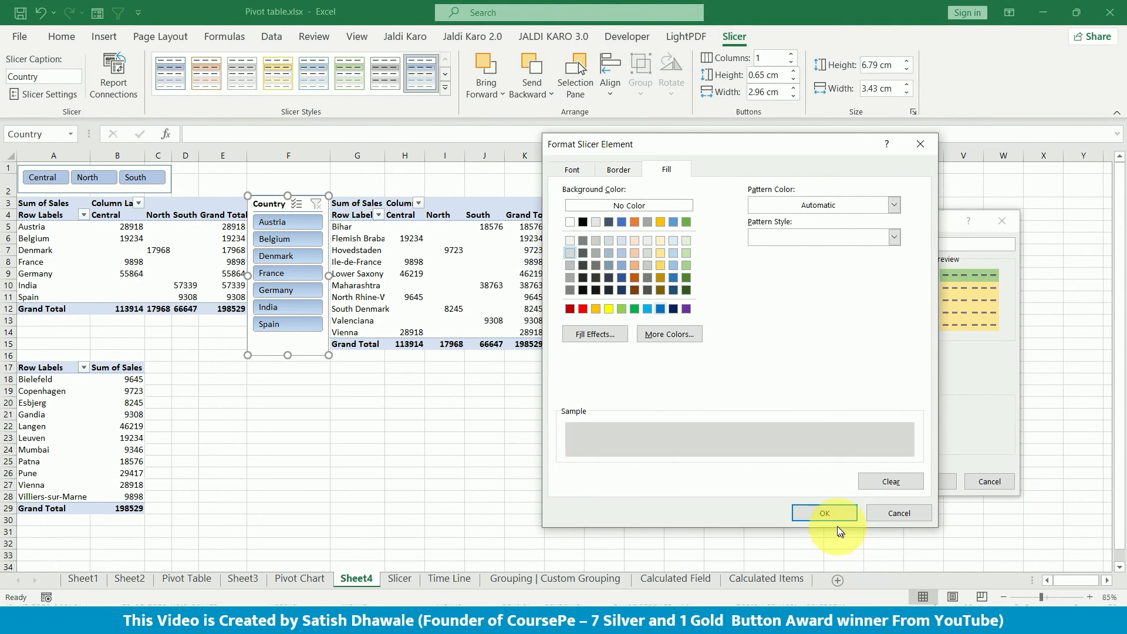
{"action": "left_click", "coordinate": [828, 512]}
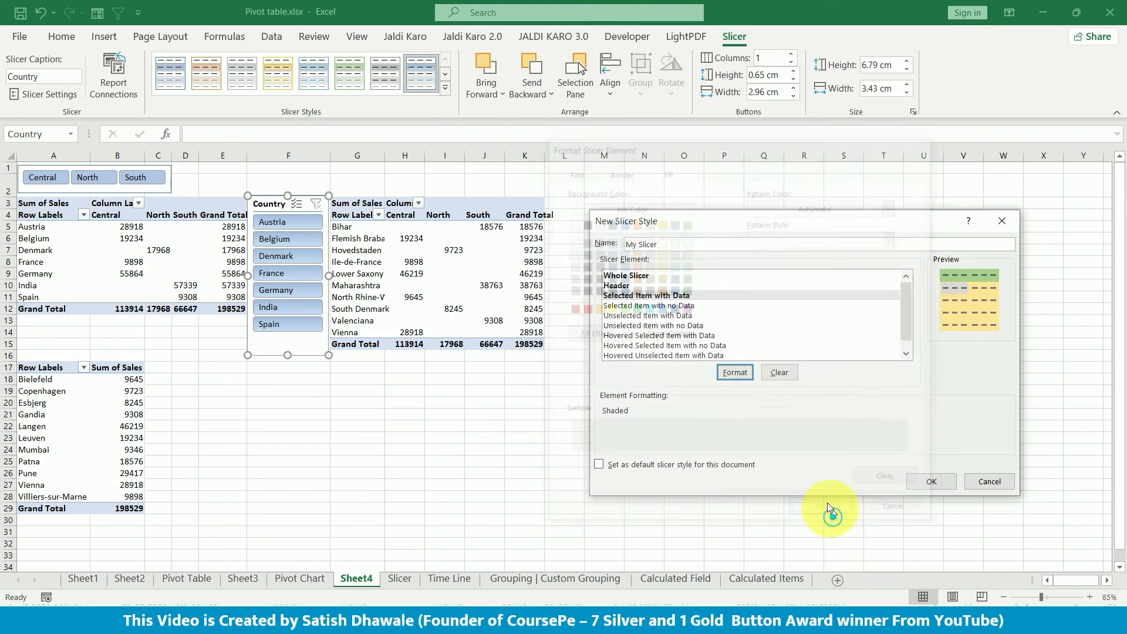
Step: Give the Selected Item with no Data element a light blue fill
{"action": "left_click", "coordinate": [653, 307]}
{"action": "left_click", "coordinate": [735, 374]}
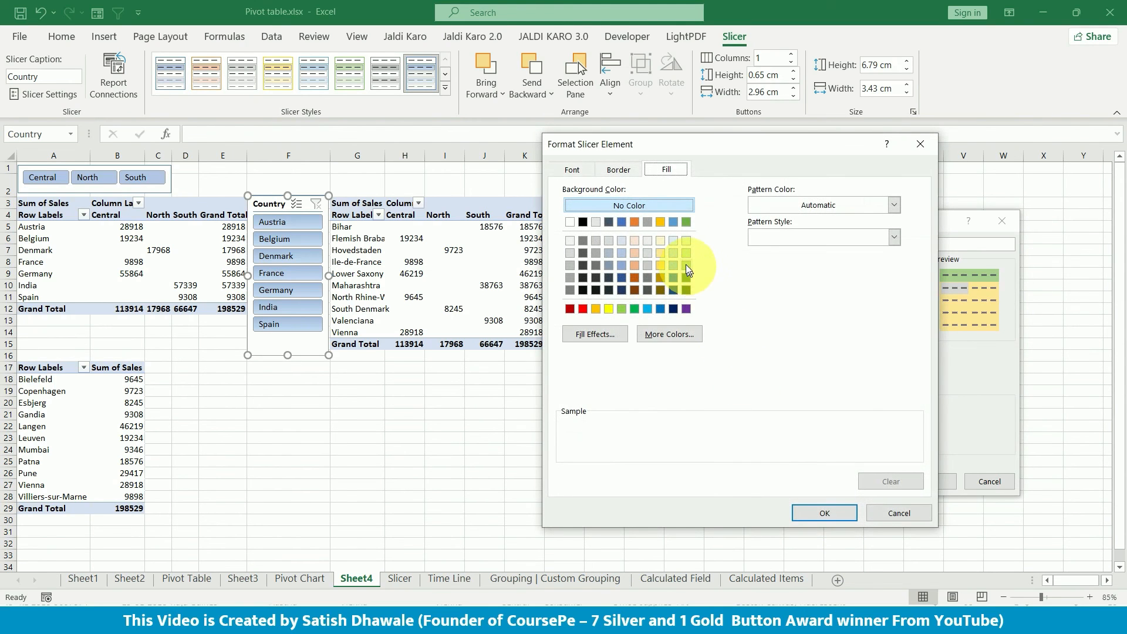
{"action": "left_click", "coordinate": [674, 253]}
{"action": "left_click", "coordinate": [816, 511]}
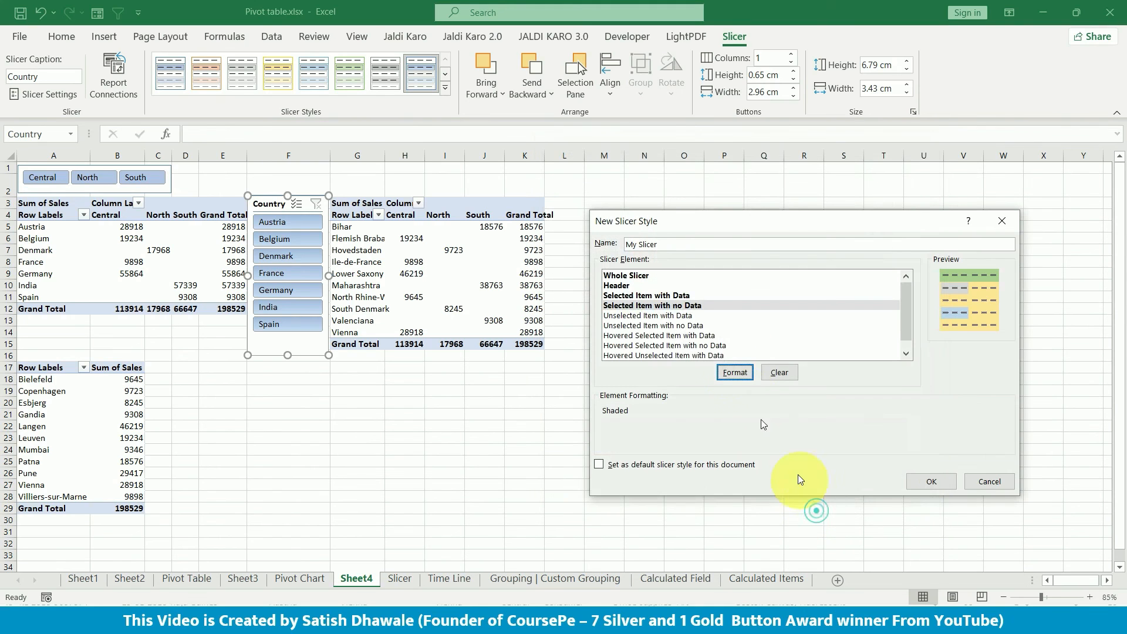
Step: Try a light blue fill for the Unselected Item with Data element, and settle on light green
{"action": "left_click", "coordinate": [677, 315]}
{"action": "left_click", "coordinate": [748, 373]}
{"action": "left_click", "coordinate": [687, 264]}
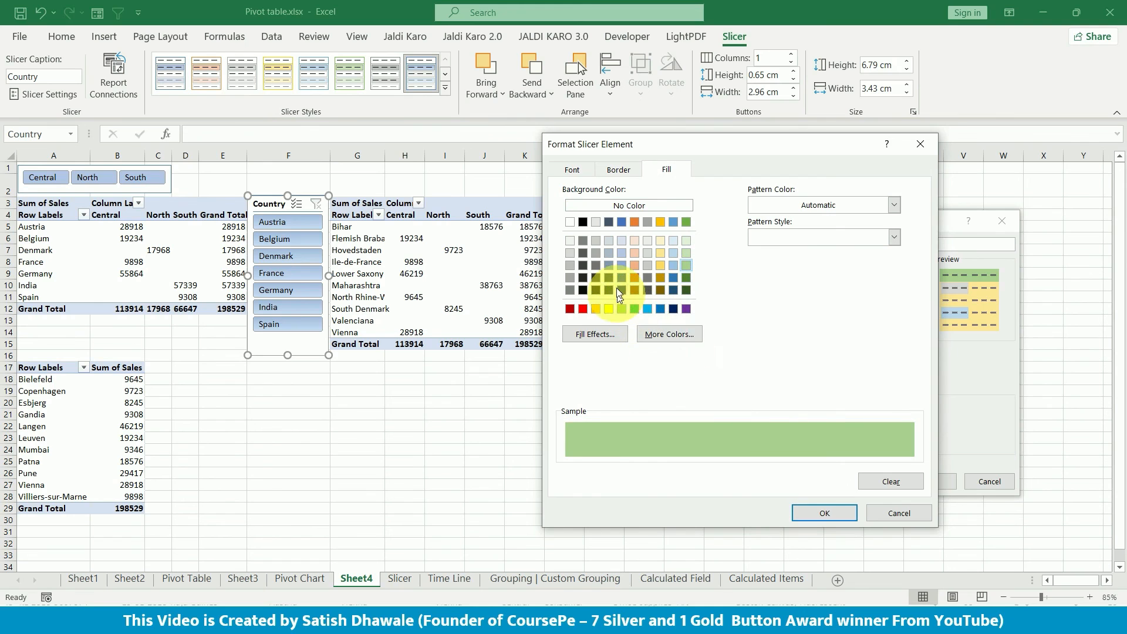
{"action": "left_click", "coordinate": [623, 254]}
{"action": "left_click", "coordinate": [824, 509]}
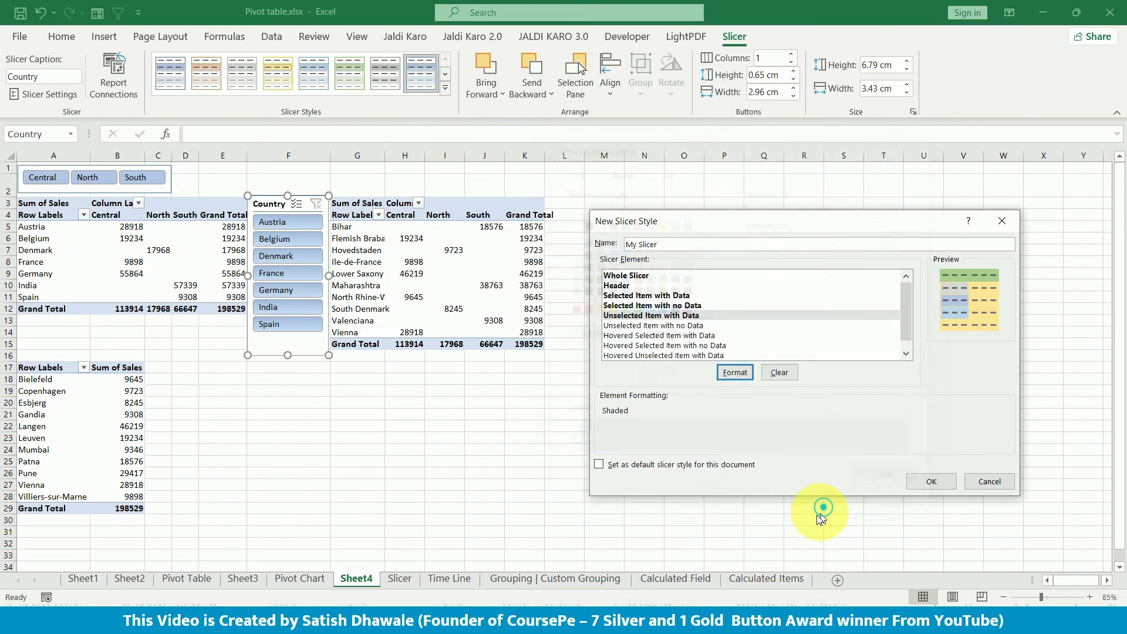
{"action": "left_click", "coordinate": [734, 372]}
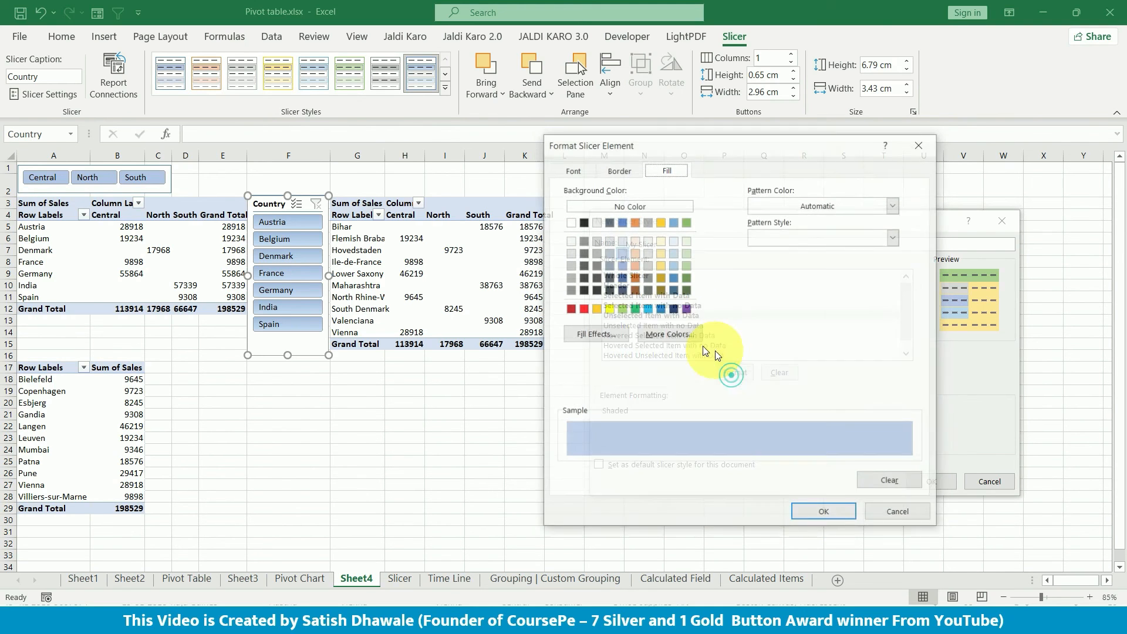
{"action": "left_click", "coordinate": [660, 241]}
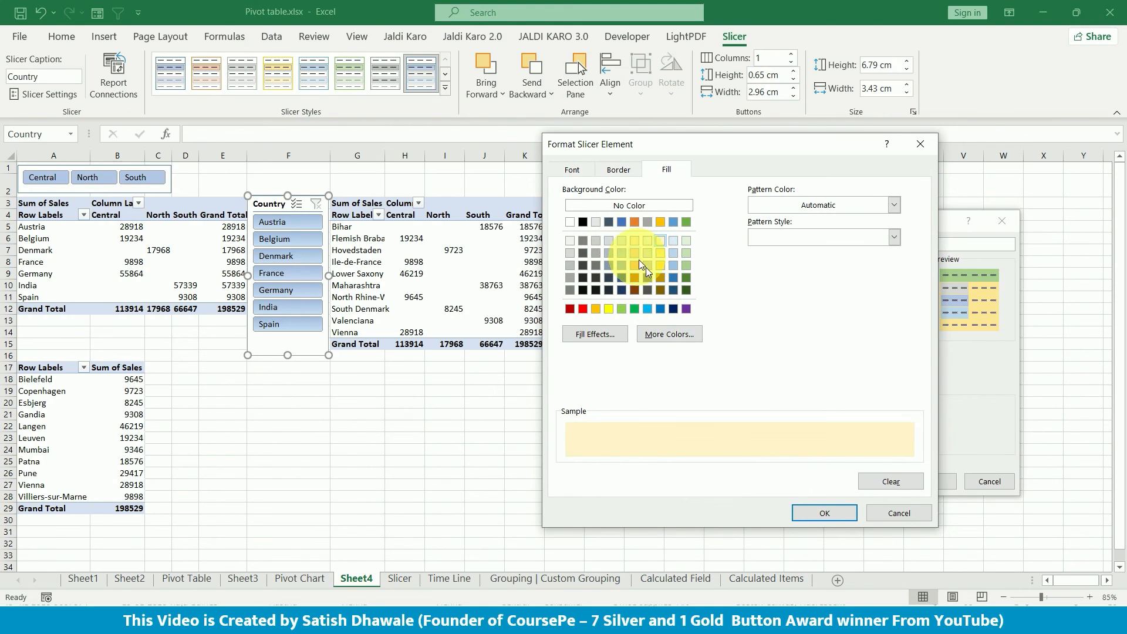
{"action": "left_click", "coordinate": [686, 265]}
{"action": "left_click", "coordinate": [810, 514]}
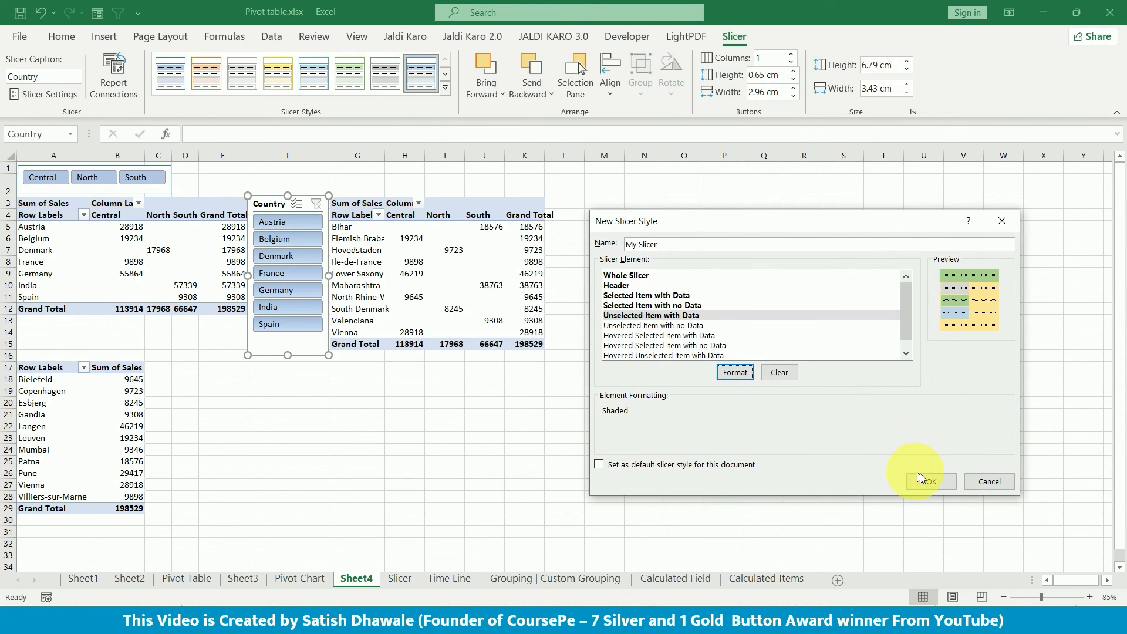
Step: Give the Unselected Item with no Data element a dark blue fill and save the My Slicer style
{"action": "left_click", "coordinate": [631, 324]}
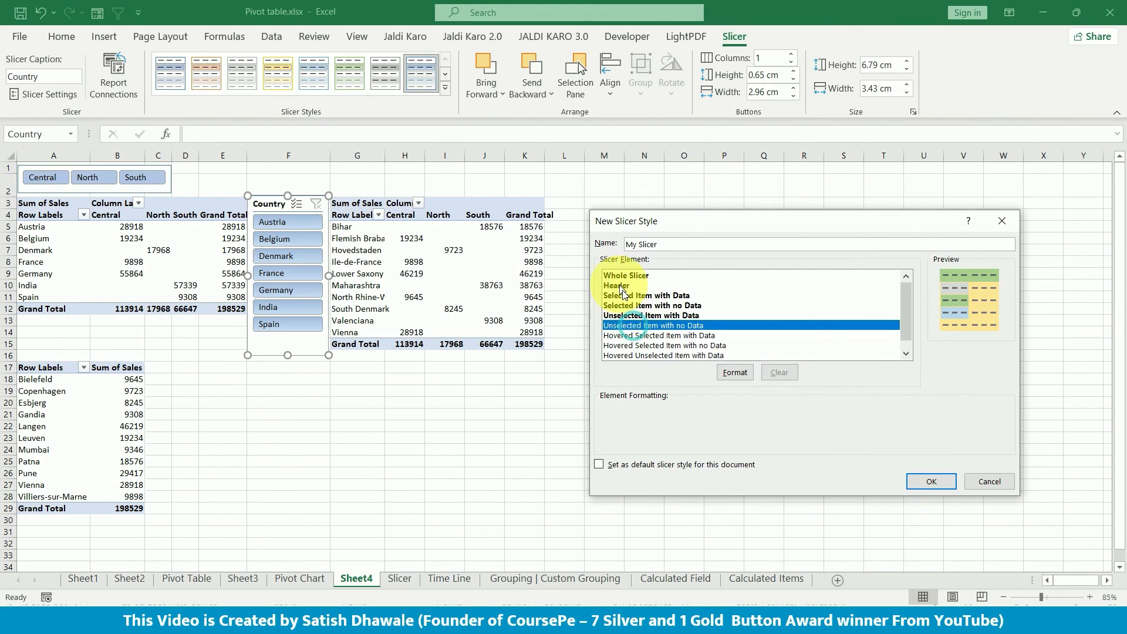
{"action": "left_click", "coordinate": [734, 372]}
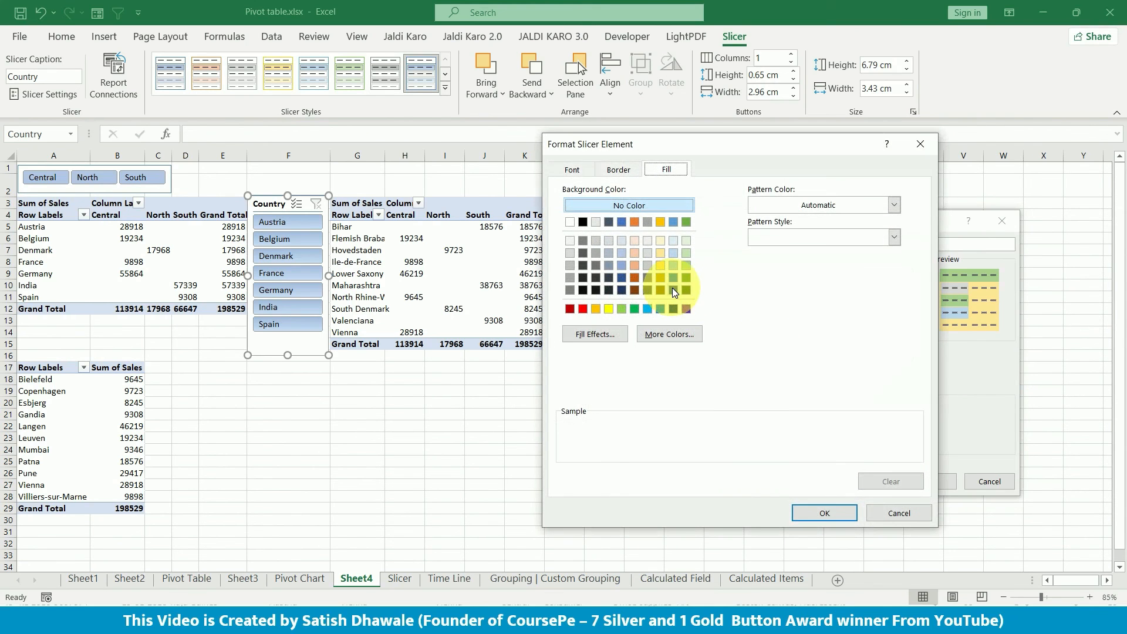
{"action": "left_click", "coordinate": [672, 289]}
{"action": "left_click", "coordinate": [823, 513]}
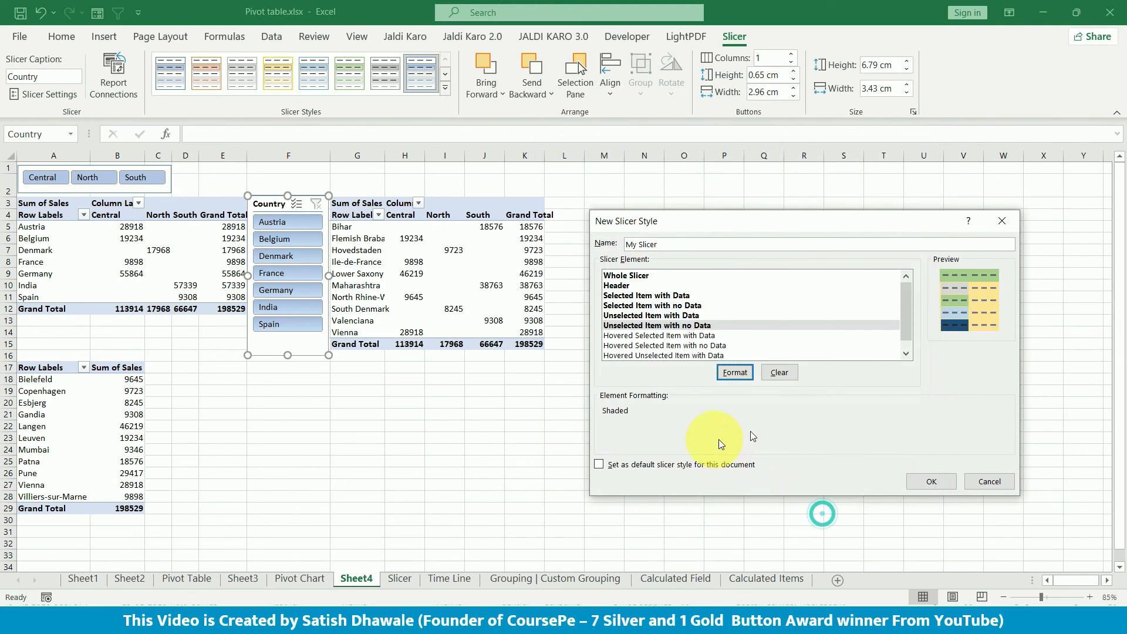
{"action": "left_click", "coordinate": [933, 481]}
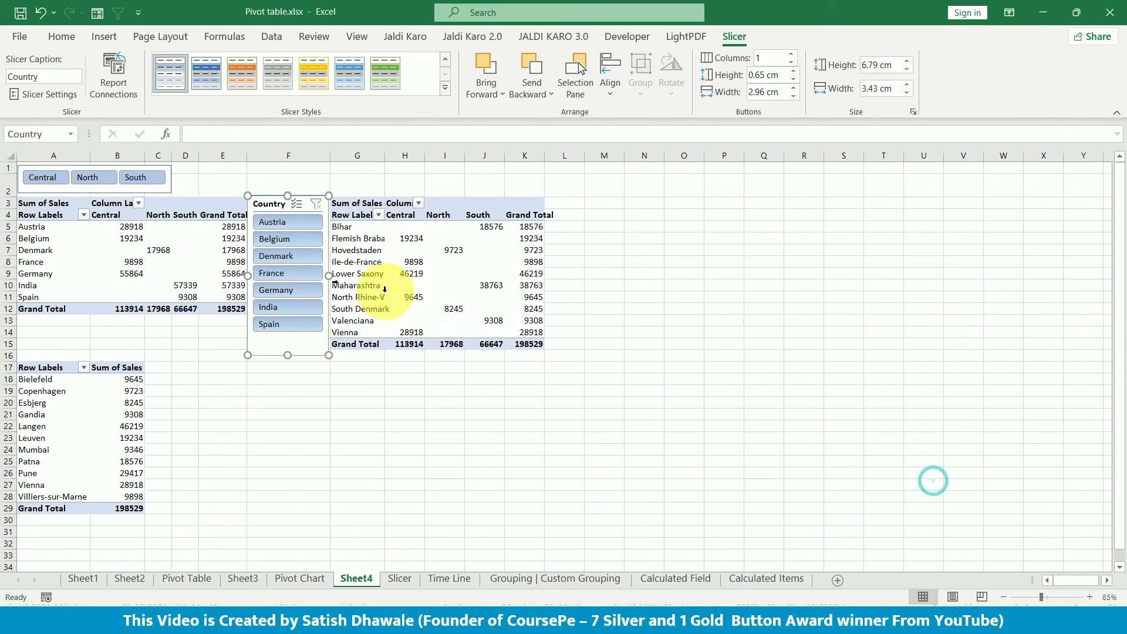
Step: Filter the Country slicer to Denmark and apply the custom My Slicer style to it
{"action": "left_click", "coordinate": [264, 257]}
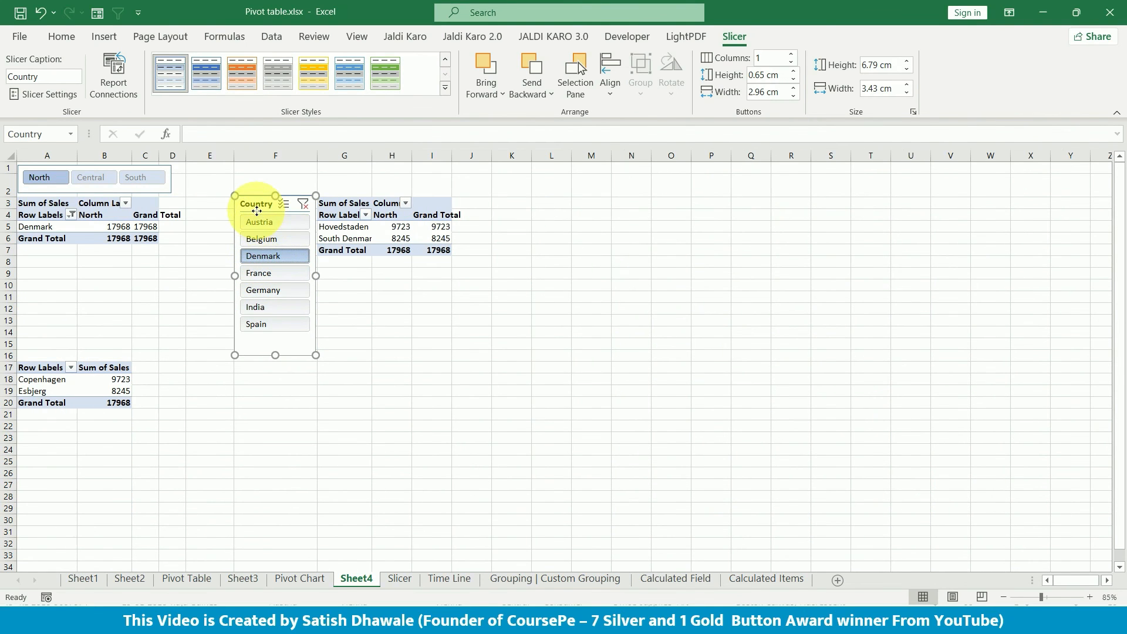
{"action": "left_click", "coordinate": [446, 88]}
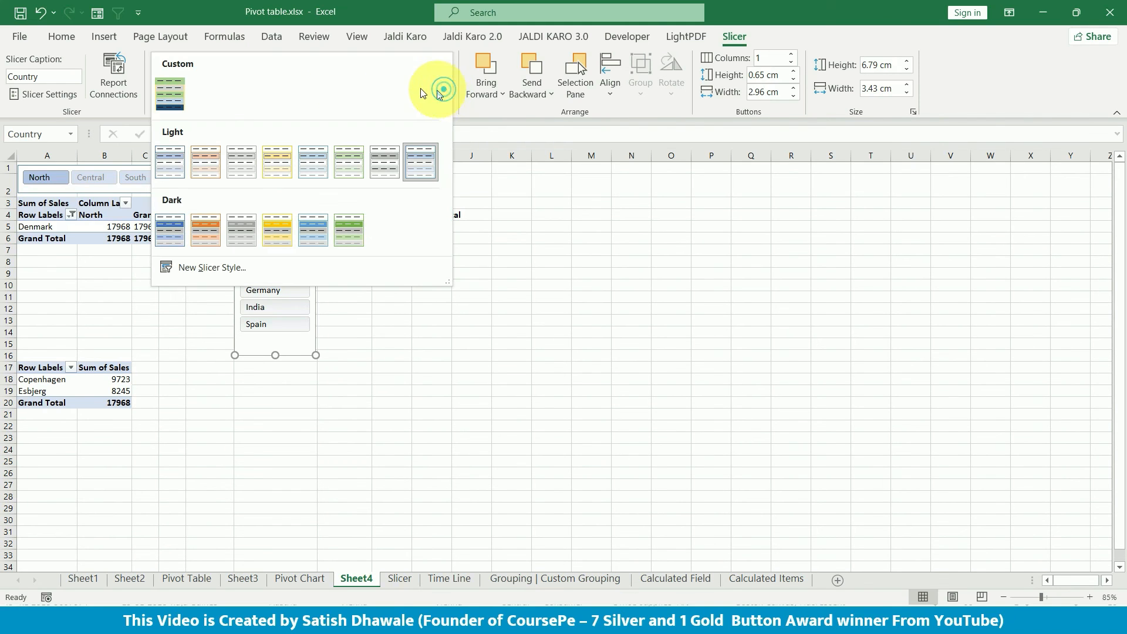
{"action": "left_click", "coordinate": [169, 95]}
{"action": "left_click", "coordinate": [300, 402]}
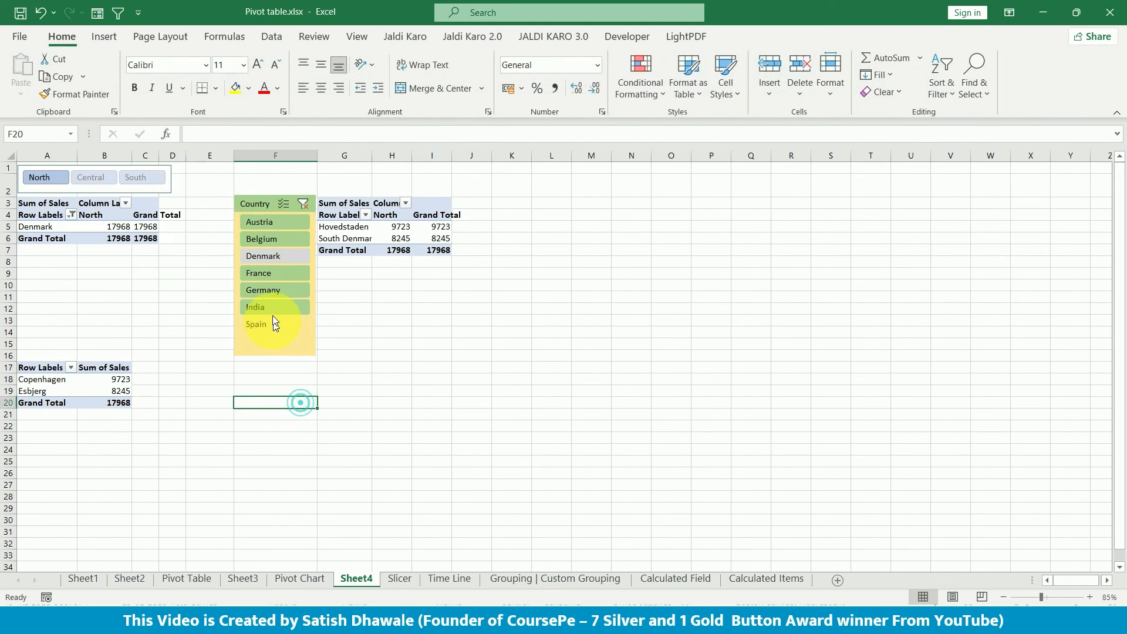
Step: Check the new style by filtering to India, France, Denmark, Belgium and Austria in turn, and clear the Country slicer's filter
{"action": "left_click", "coordinate": [270, 307]}
{"action": "left_click", "coordinate": [267, 273]}
{"action": "left_click", "coordinate": [271, 256]}
{"action": "left_click", "coordinate": [276, 238]}
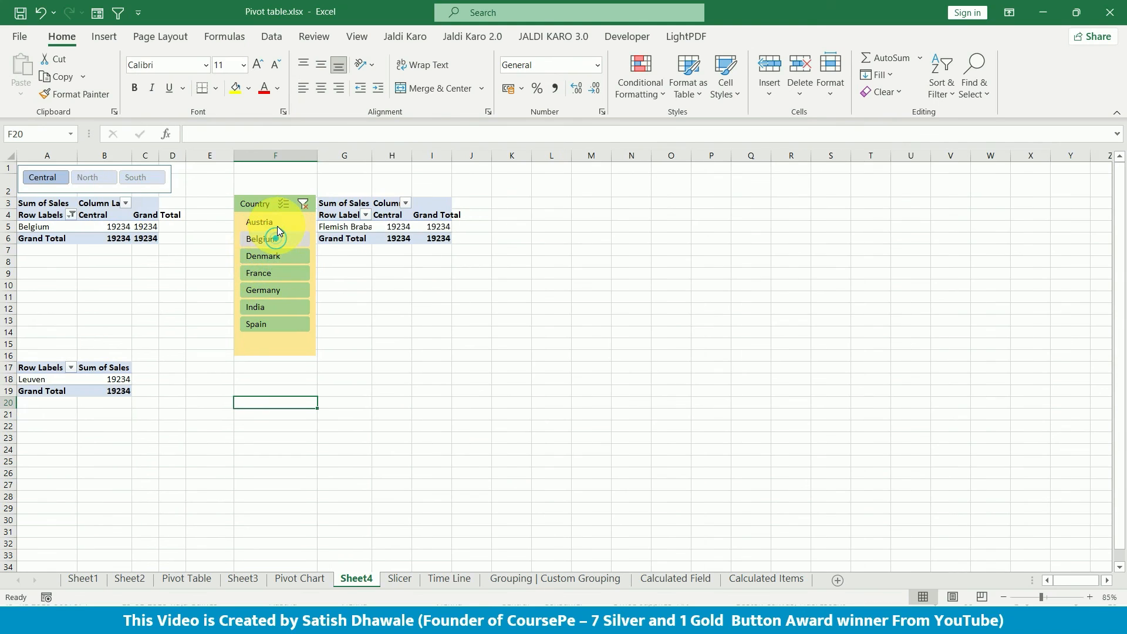
{"action": "left_click", "coordinate": [285, 222]}
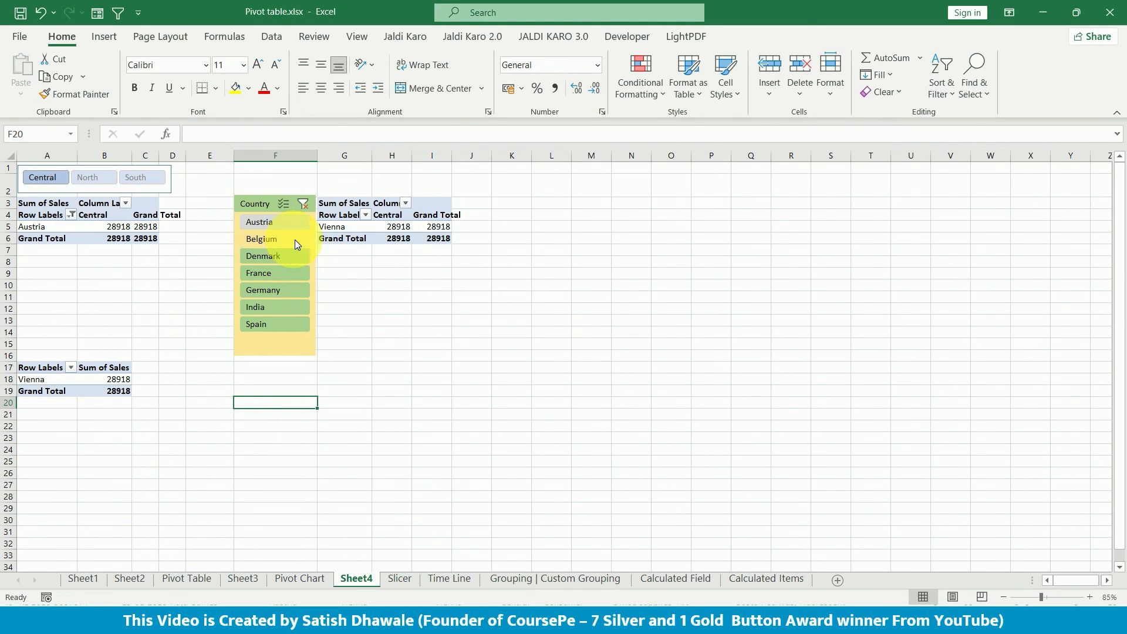
{"action": "left_click", "coordinate": [303, 204]}
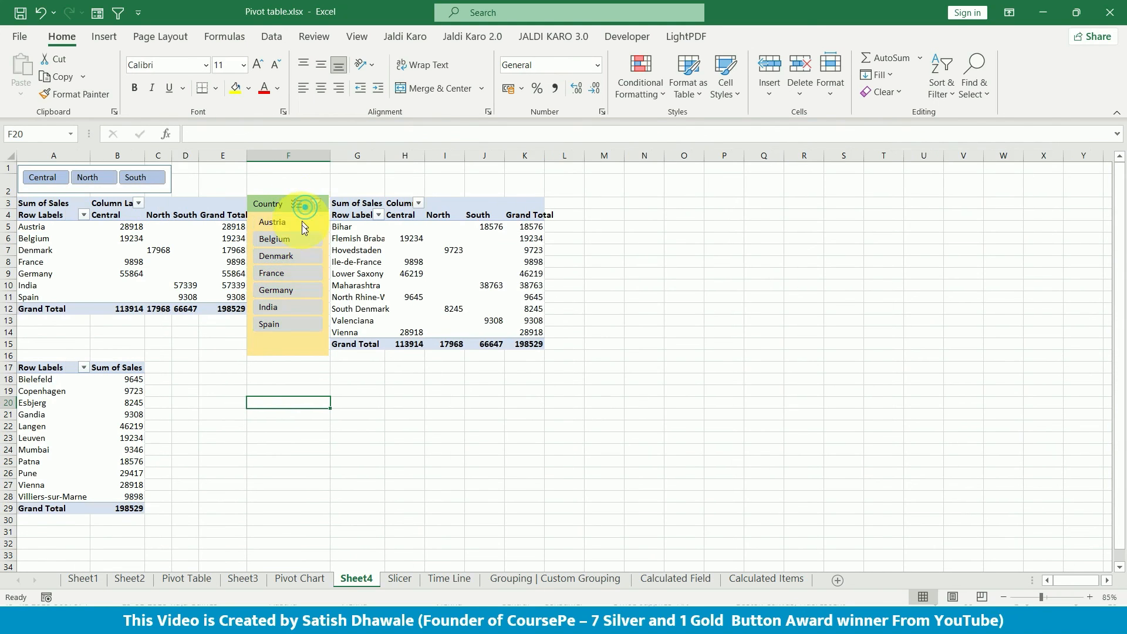